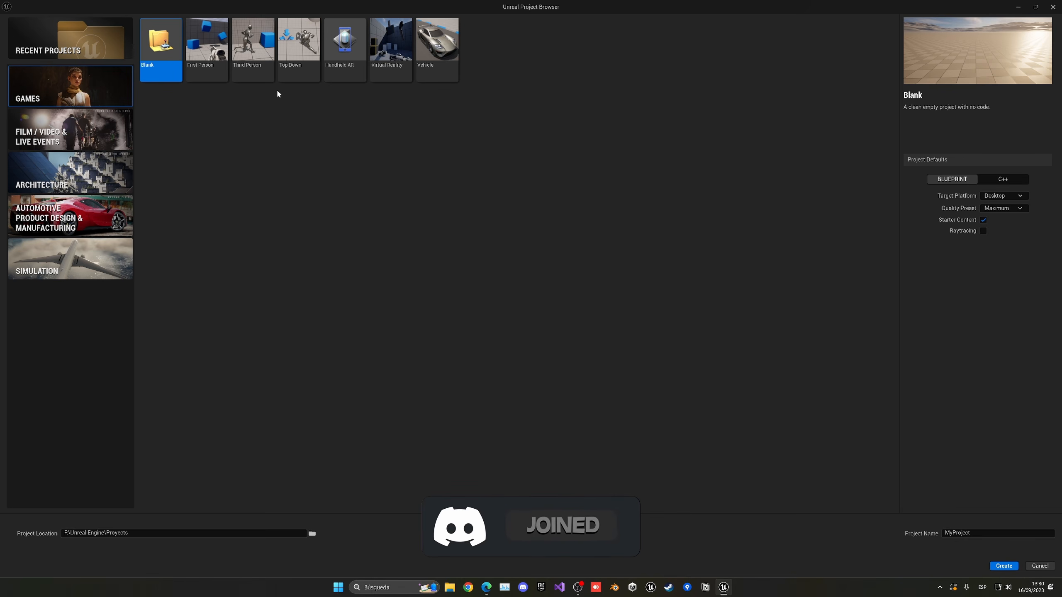
Create a Third Person game project named UnityTutorial, using Blueprint, the Desktop target platform, Maximum quality and Starter Content.
click(253, 46)
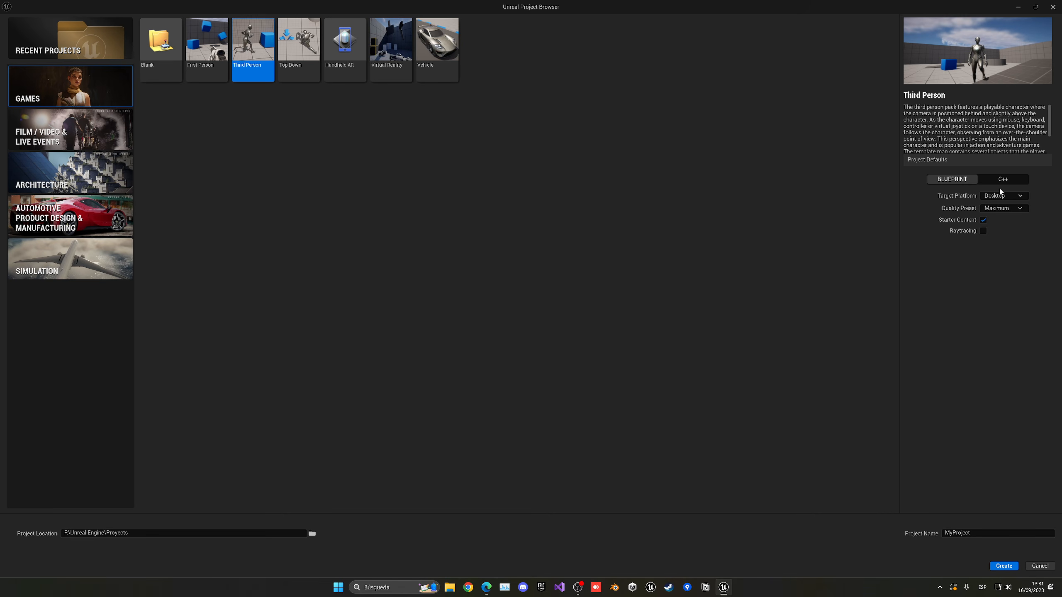
click(1002, 186)
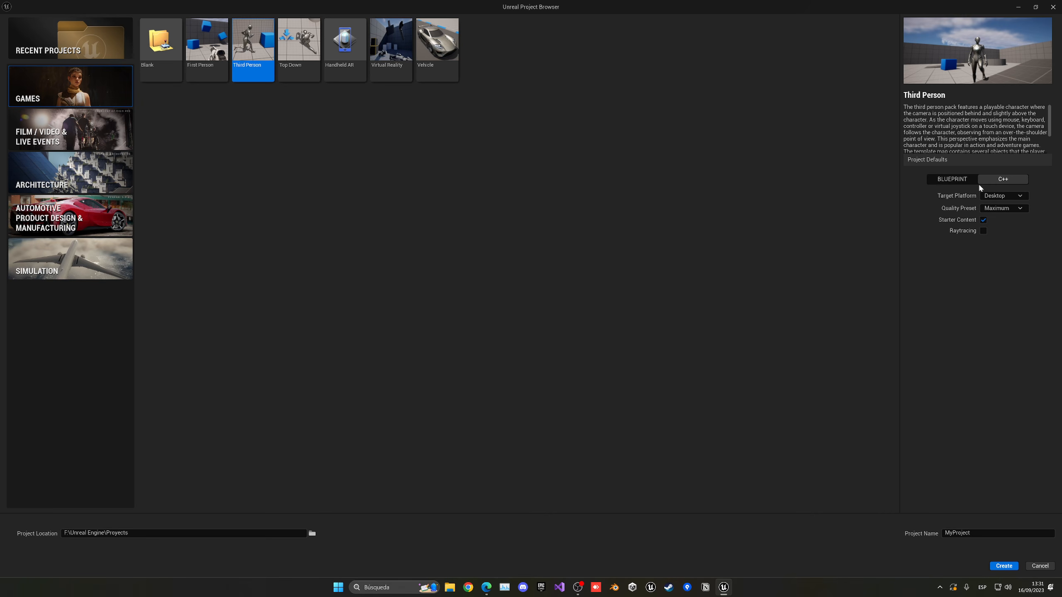
click(941, 181)
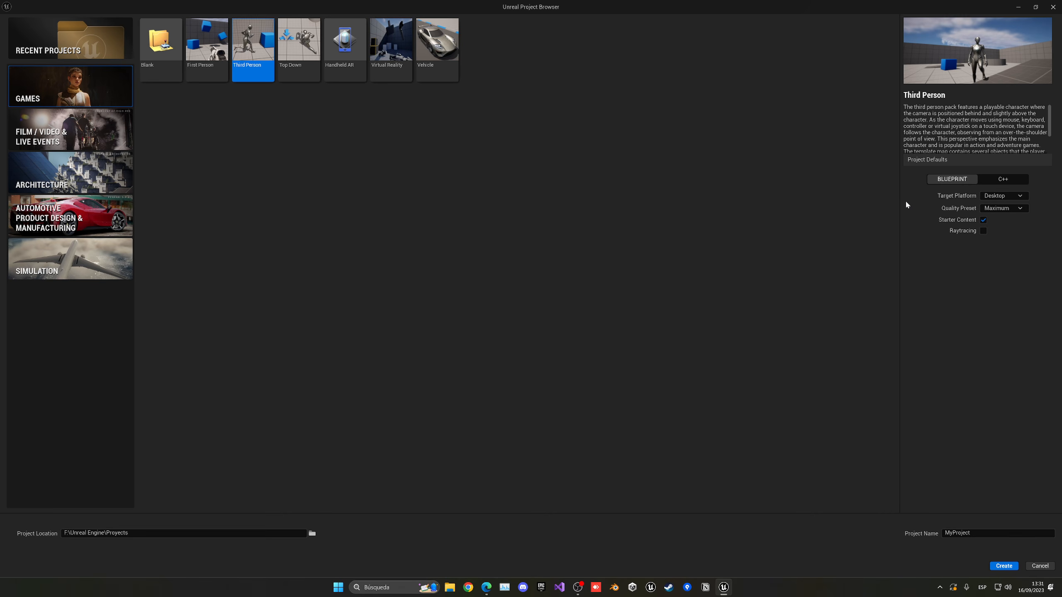
click(1002, 196)
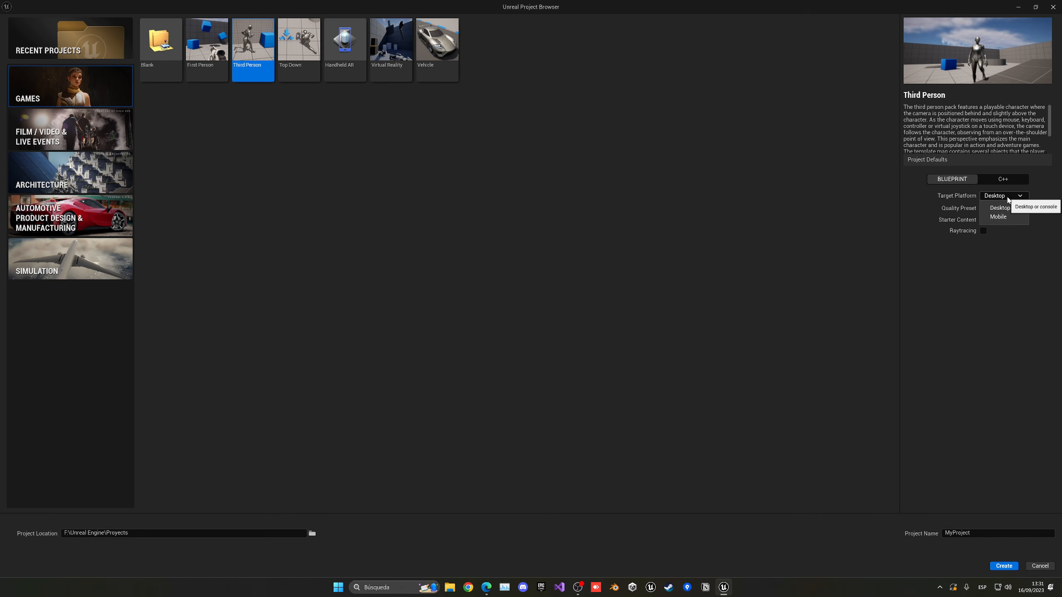
click(931, 208)
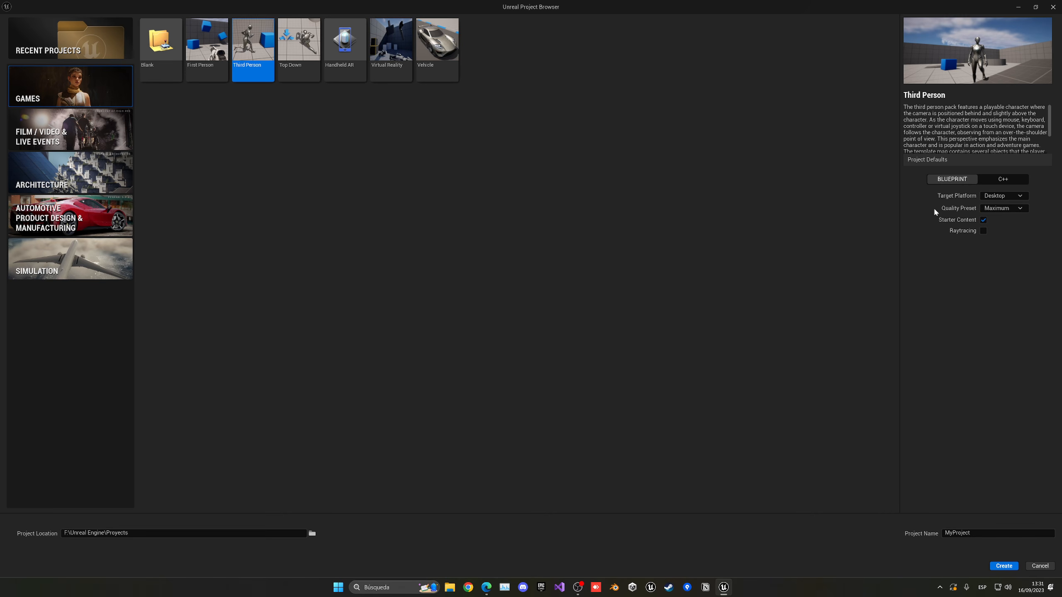
click(1003, 208)
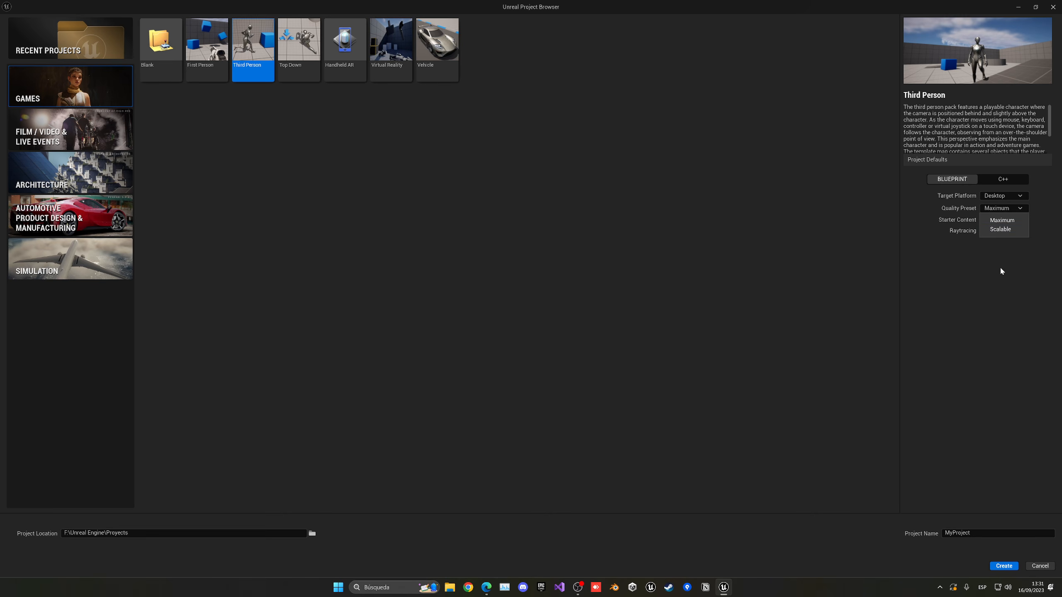
click(996, 280)
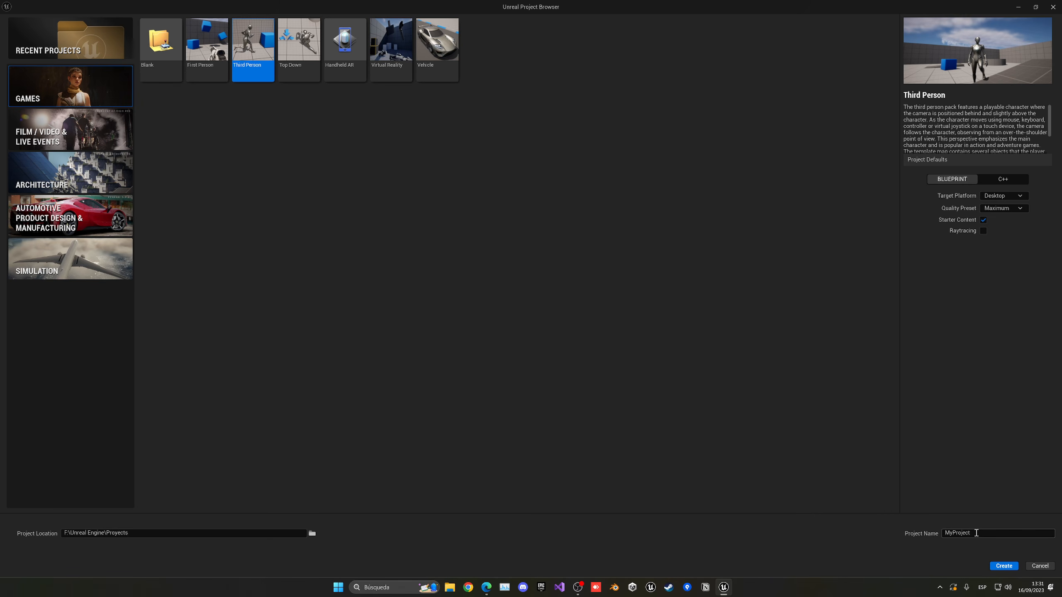
double_click(976, 533)
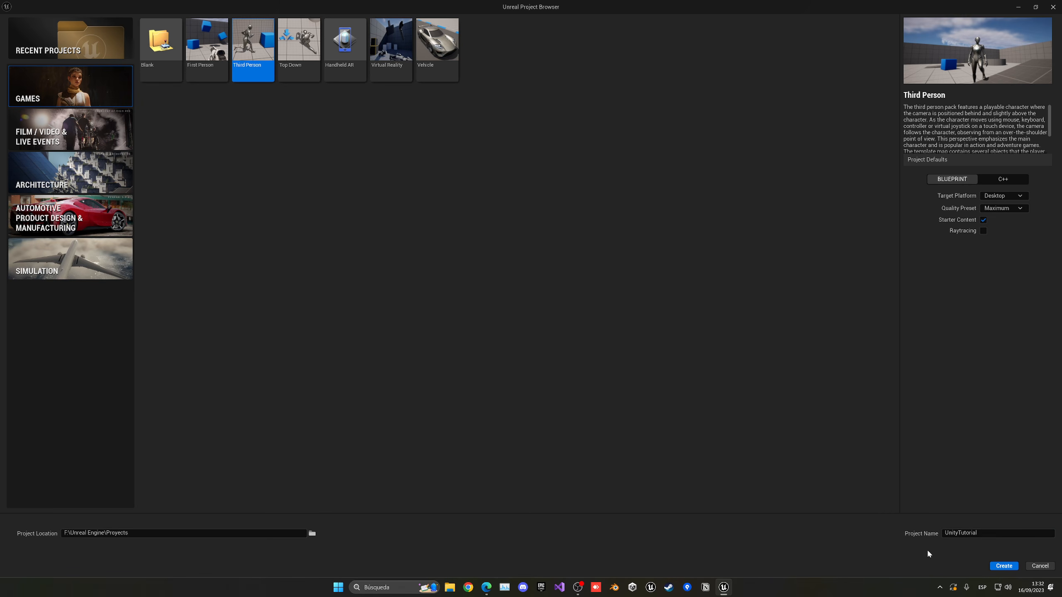
click(1004, 566)
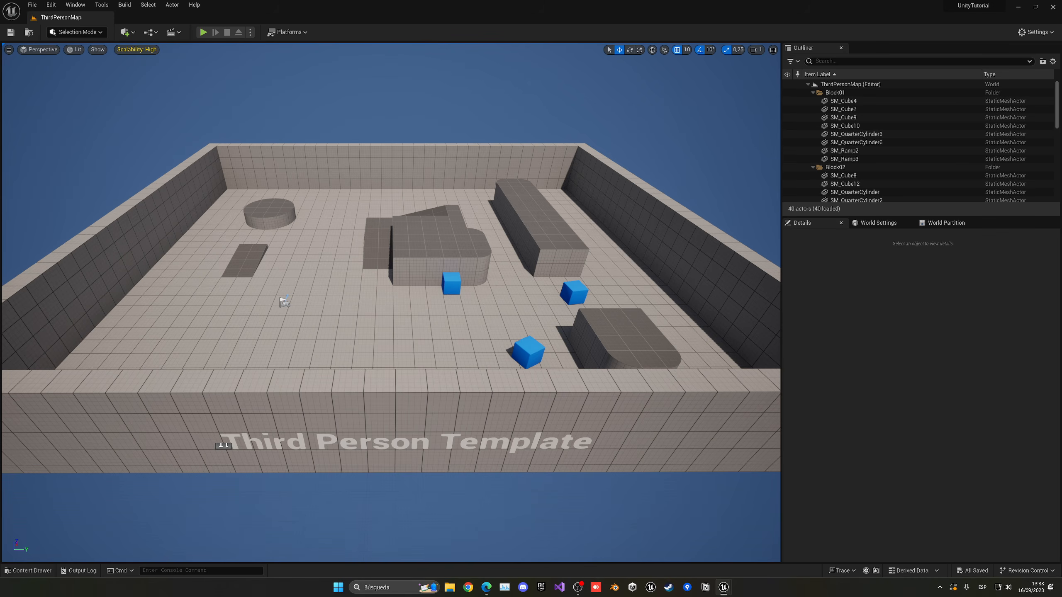
Fly the viewport camera around the Third Person level to examine the arena's ramps, blocks and cylinder.
key(w)
key(a)
right_drag(391, 302, 853, 300)
key(a)
key(a)
key(a)
right_drag(408, 209, 483, 199)
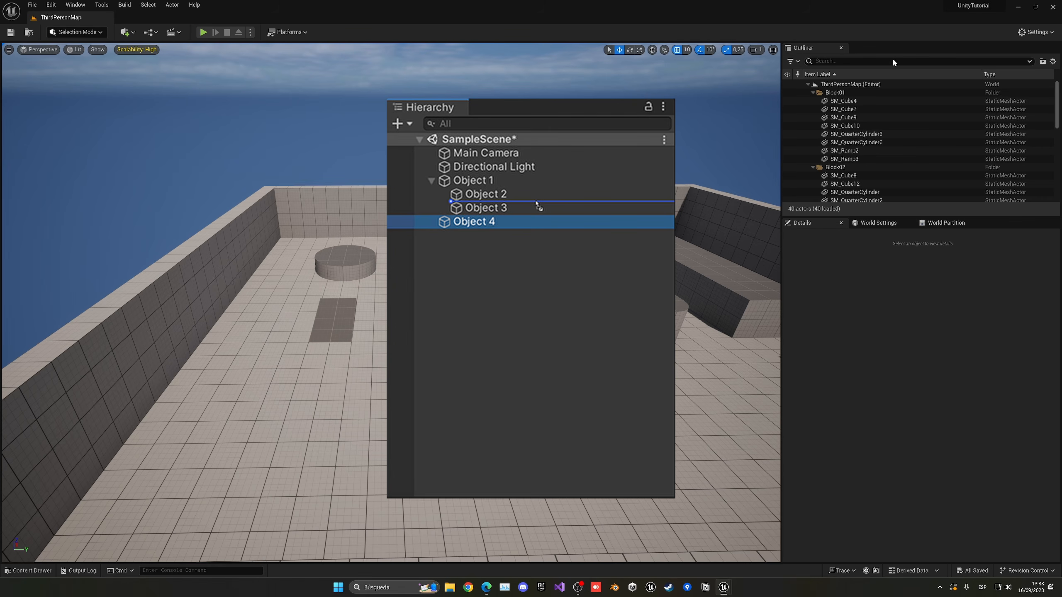
Select the SM_QuarterCylinder11 actor in the level and review its details along with the World Settings.
scroll(868, 142, down, 8)
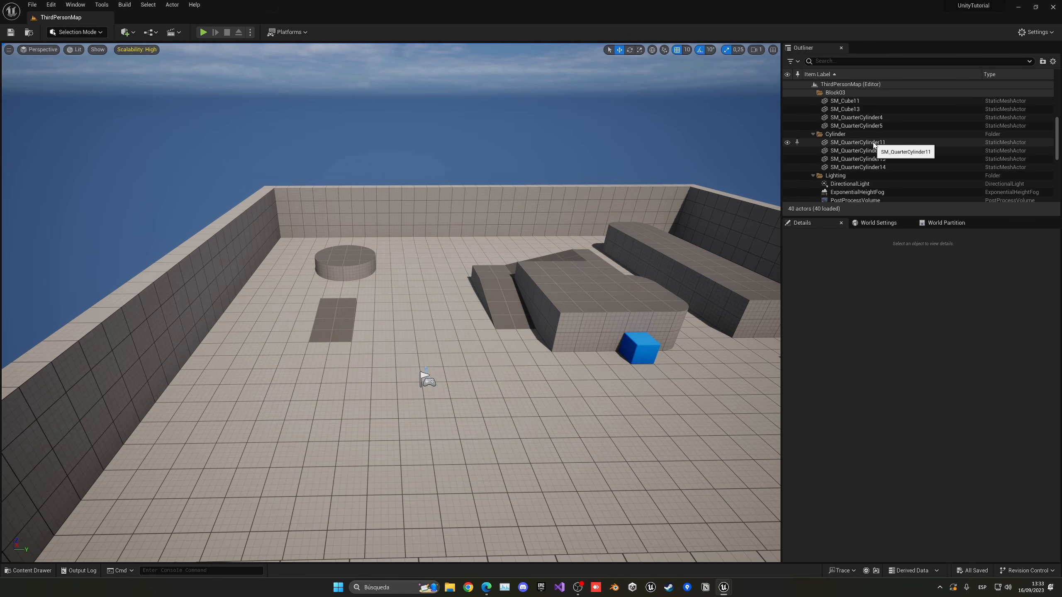
click(872, 143)
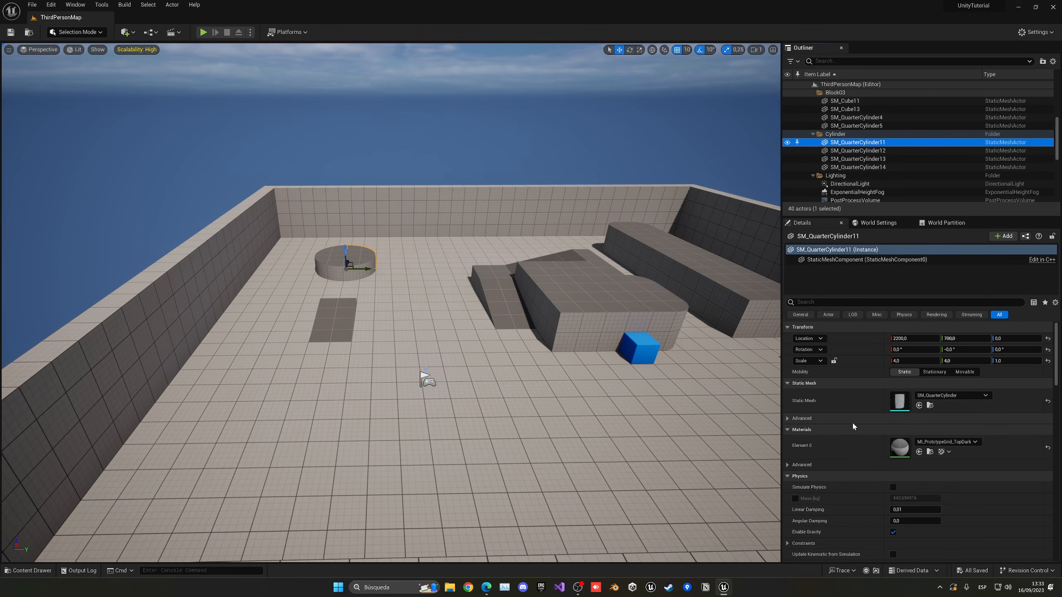
scroll(863, 442, down, 4)
scroll(863, 442, up, 4)
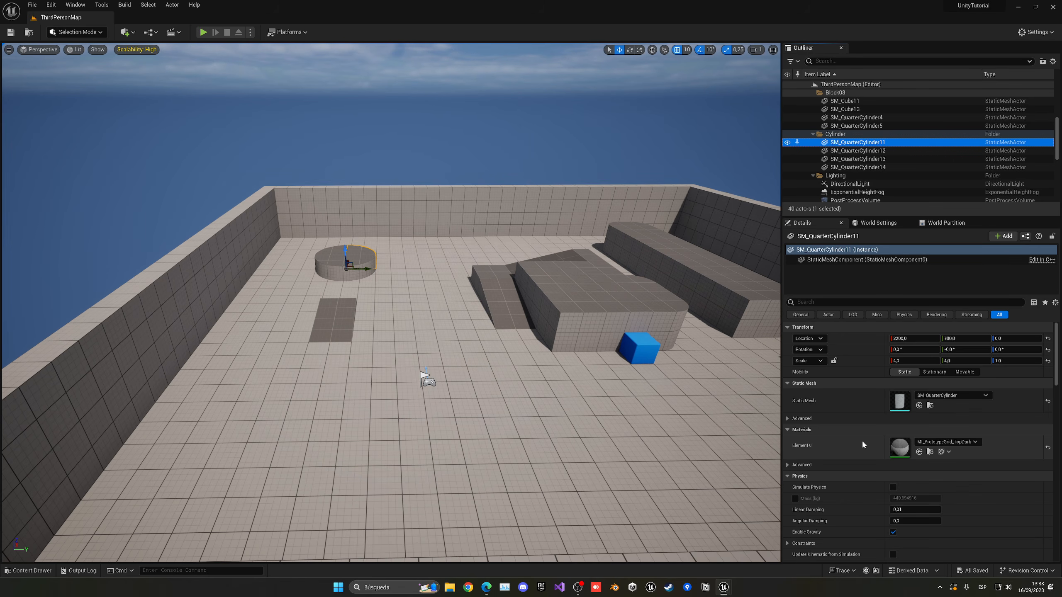
click(876, 223)
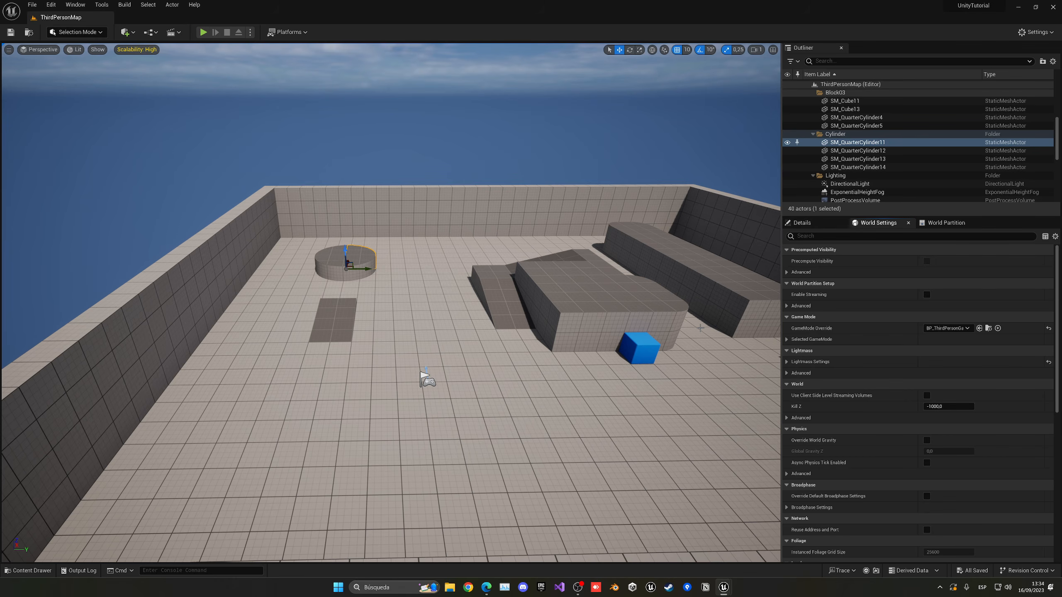
click(801, 223)
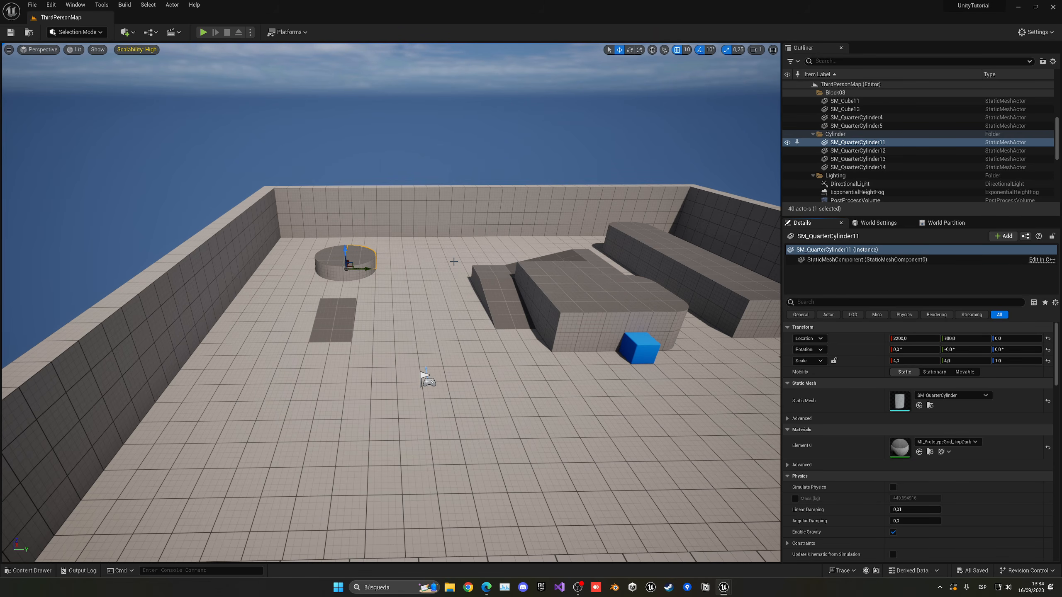
Browse the project's StarterContent assets in the Content Drawer, including the Blueprints, HDRI and Props folders.
key(ctrl+space)
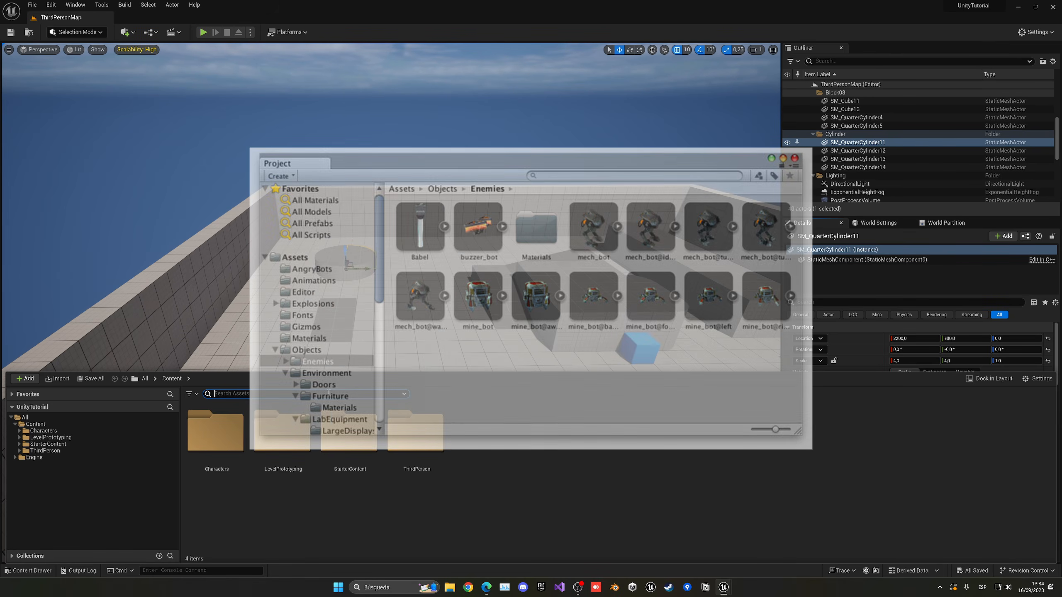
double_click(349, 450)
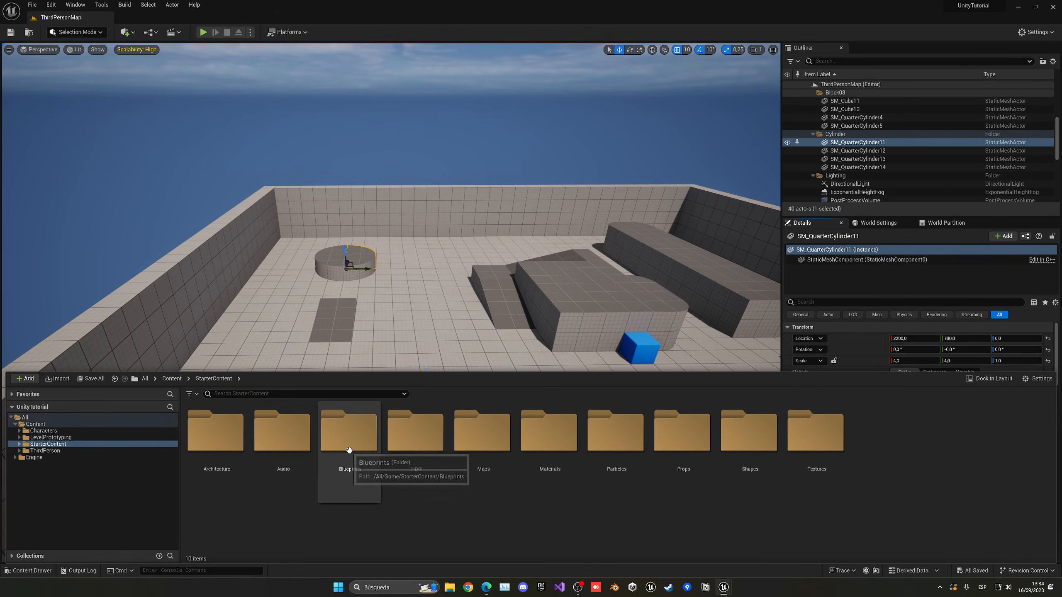
double_click(348, 451)
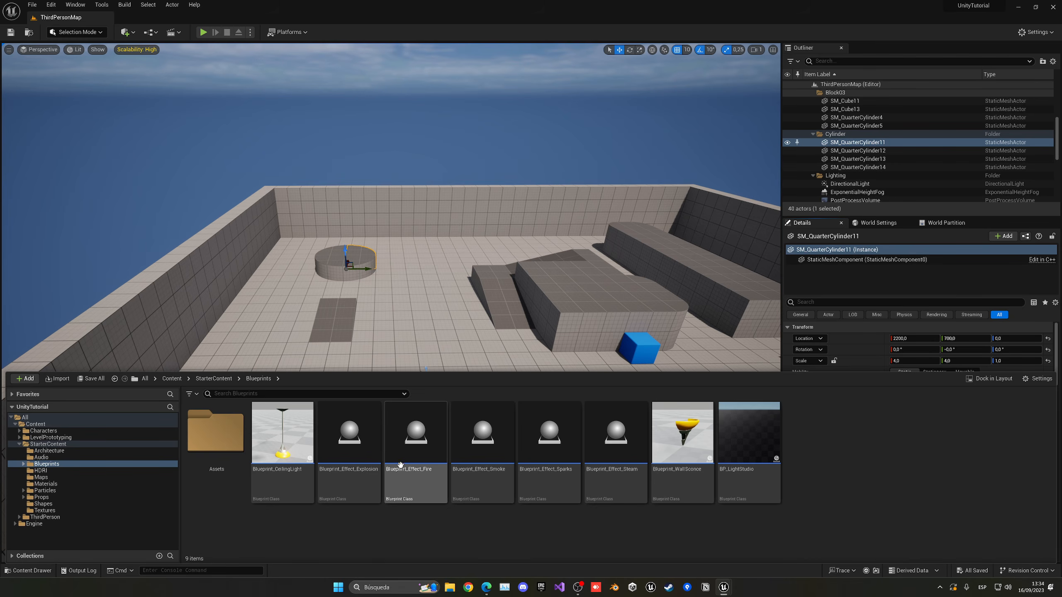
click(214, 379)
double_click(419, 461)
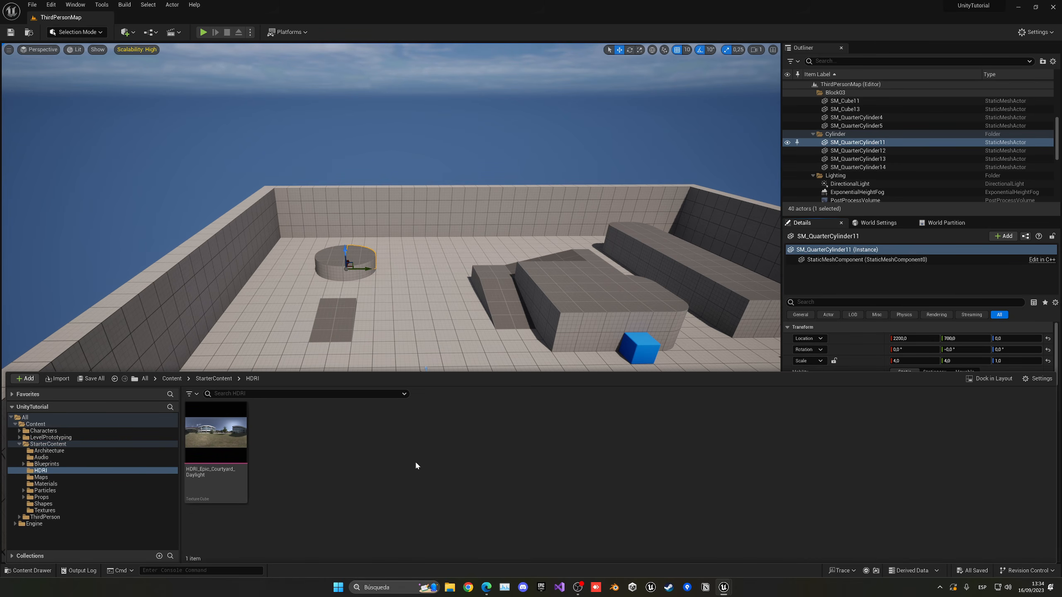
click(213, 379)
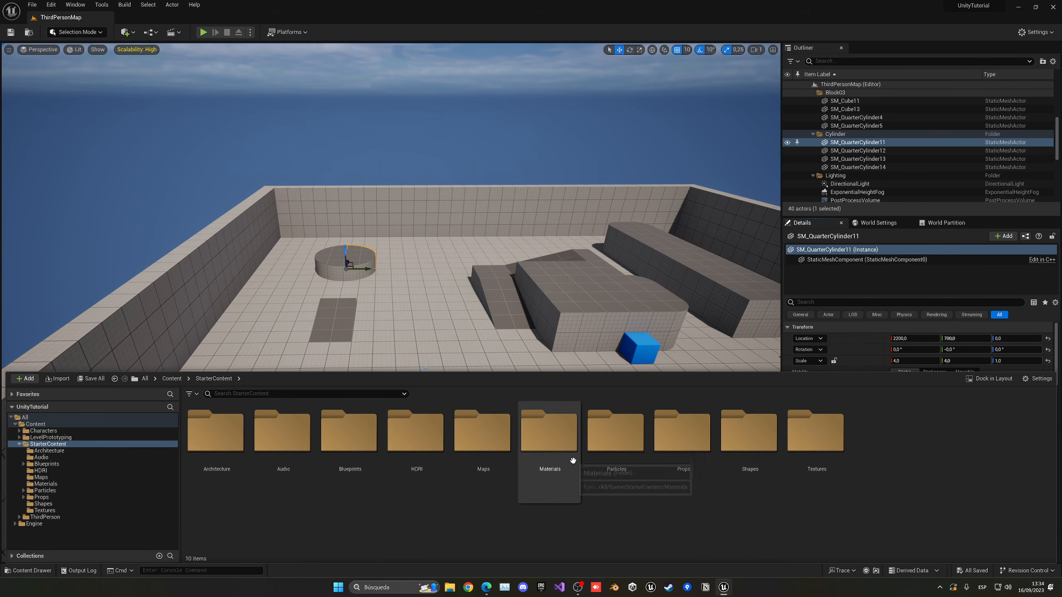
double_click(683, 435)
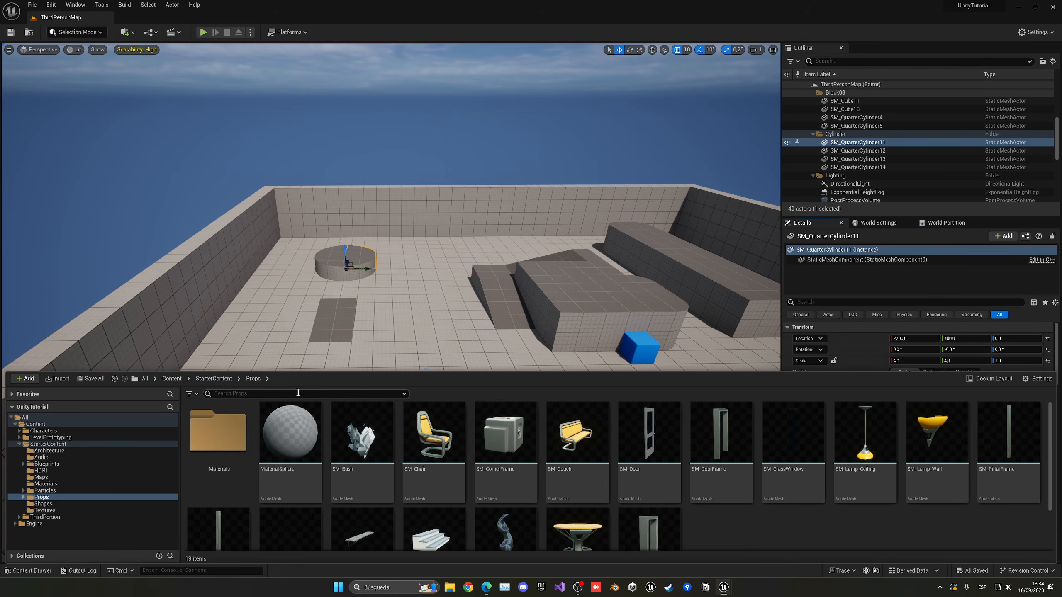
click(182, 379)
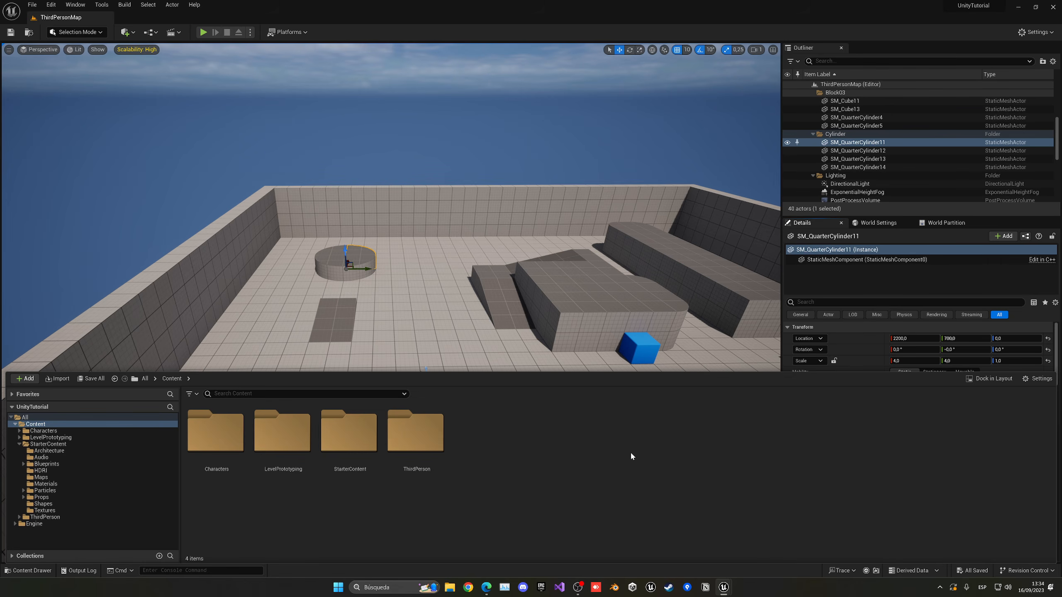
right_drag(398, 289, 384, 272)
key(ctrl+space)
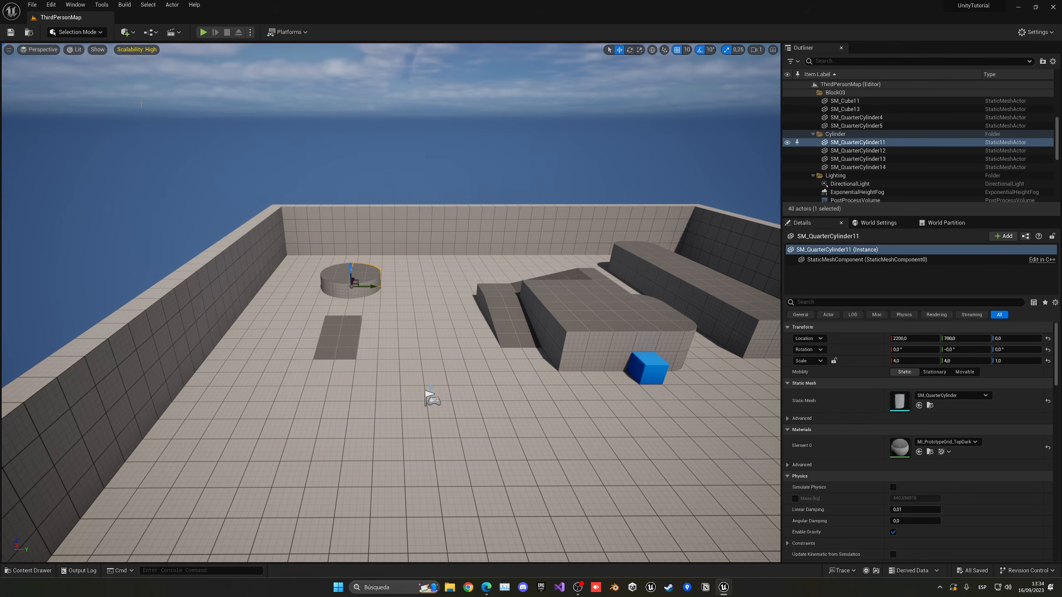
Open Content Browser 1, dock it below the viewport at a reduced height and show the root Content folder.
click(75, 5)
mouse_move(105, 37)
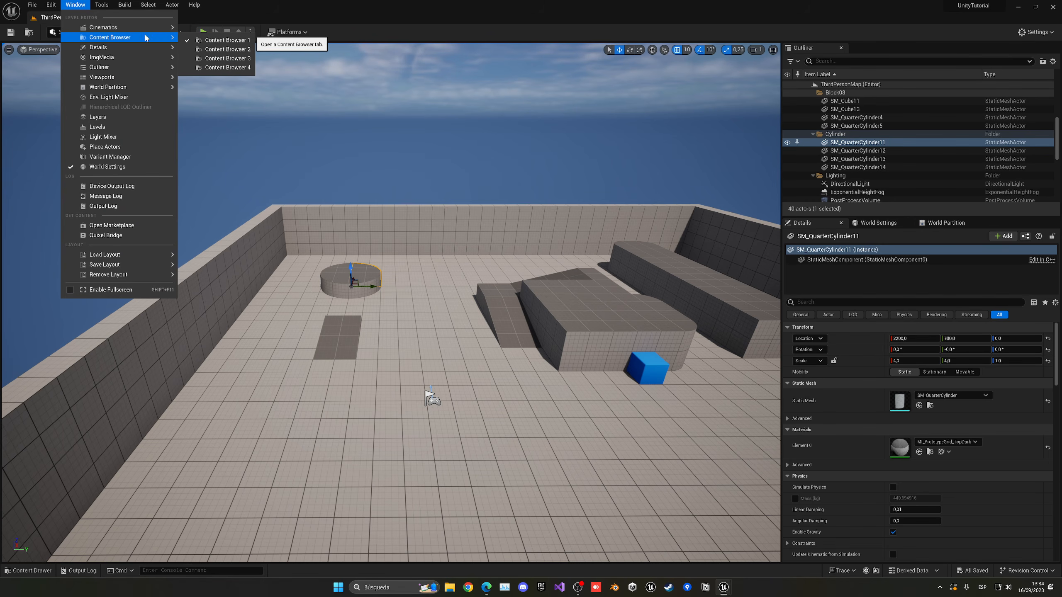
click(228, 40)
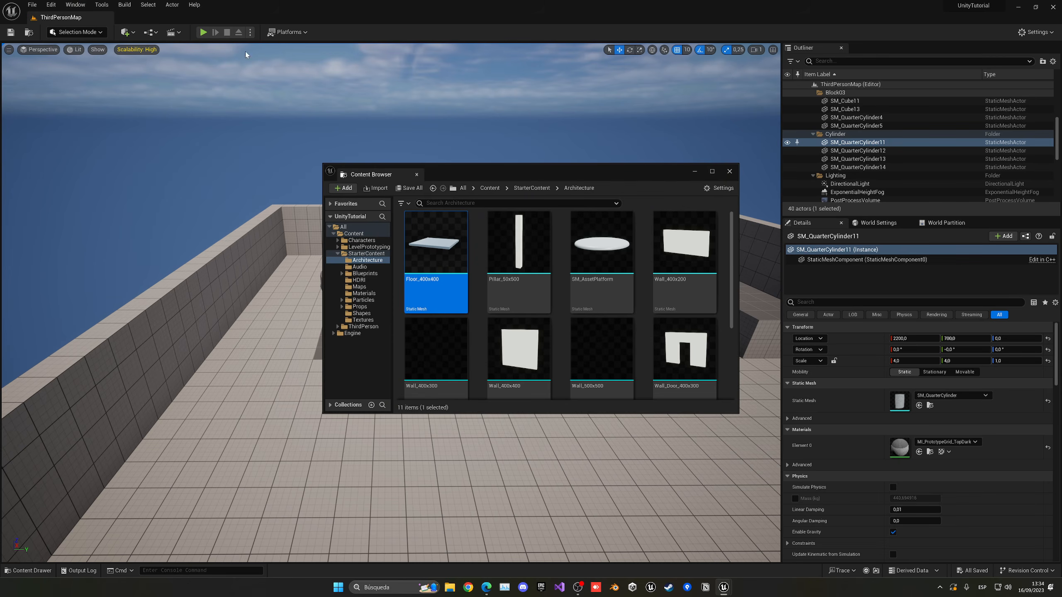
drag(392, 168, 261, 518)
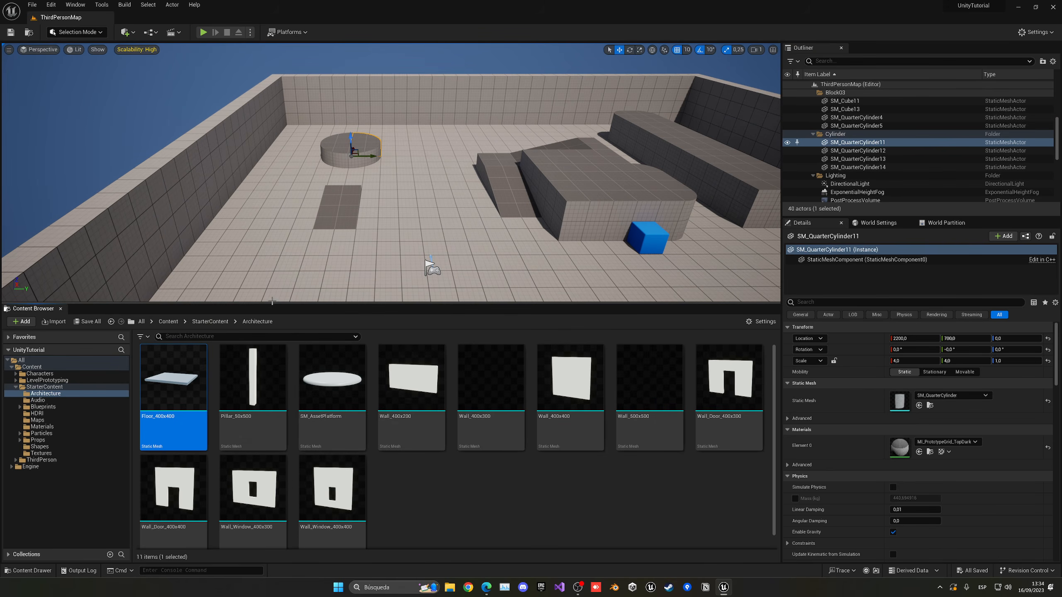
drag(266, 329, 266, 422)
click(168, 417)
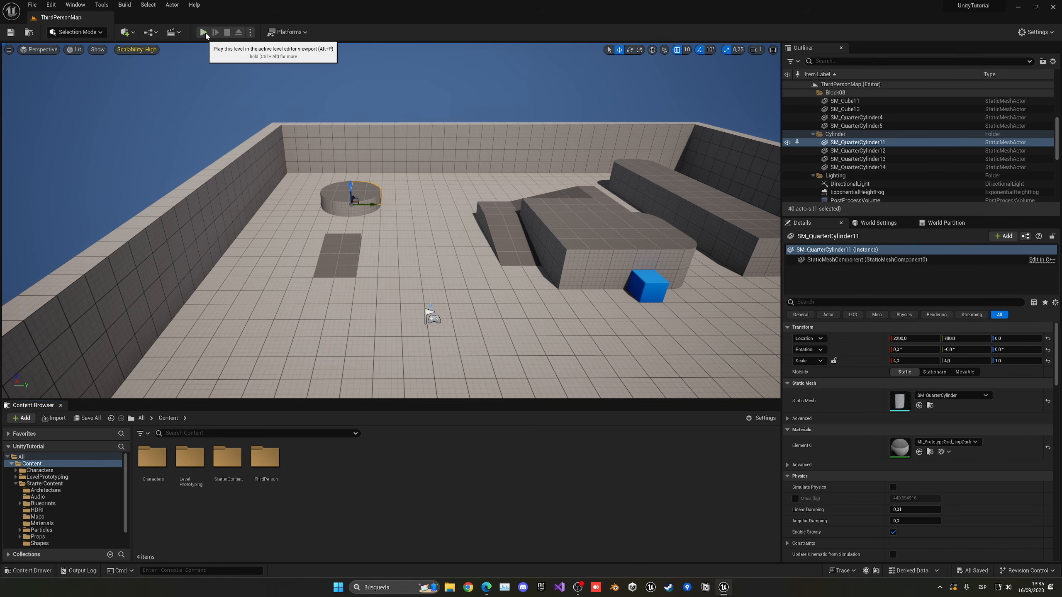
Play the level and run the character forward, then eject to inspect the scene with a free camera before stopping the simulation.
key(Escape)
click(204, 33)
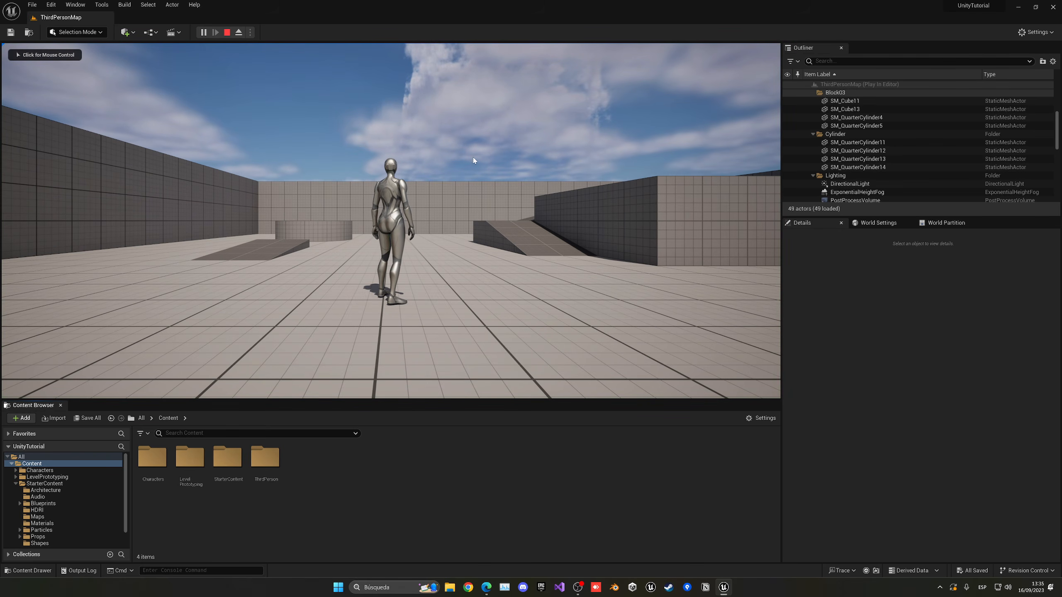
click(467, 226)
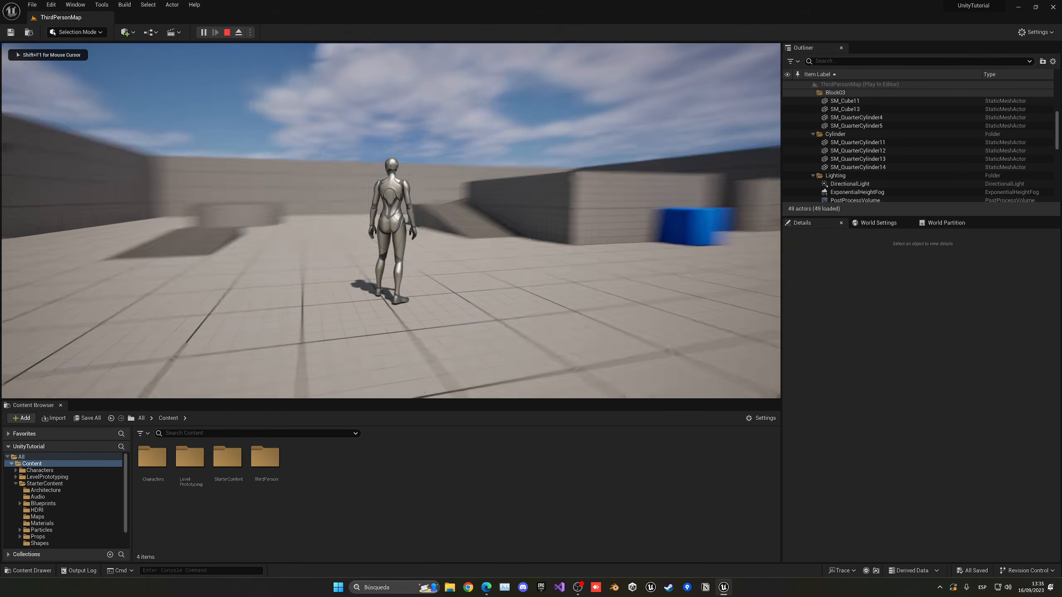
key(w)
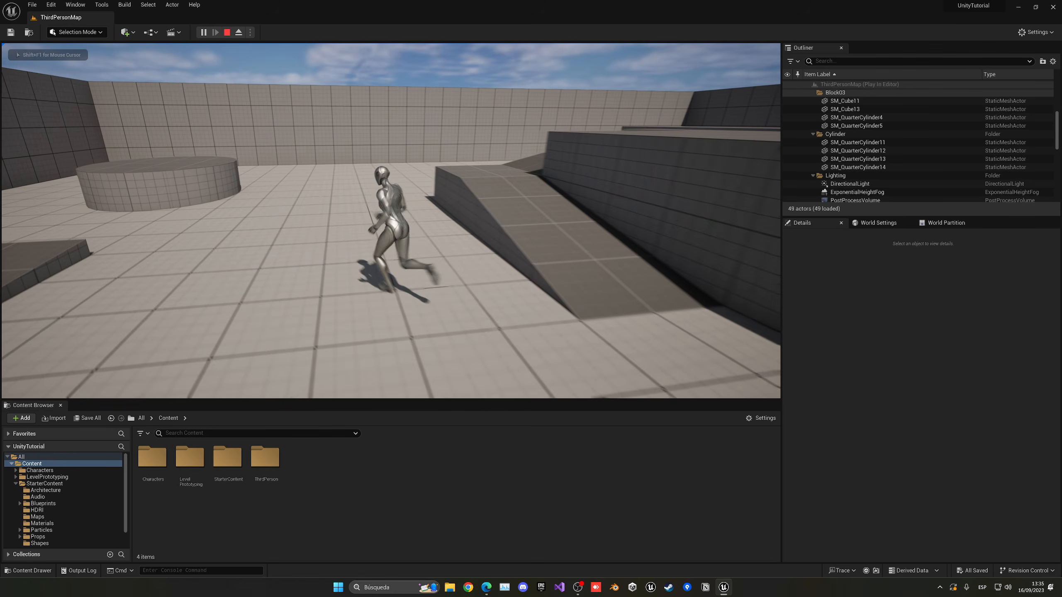
key(F8)
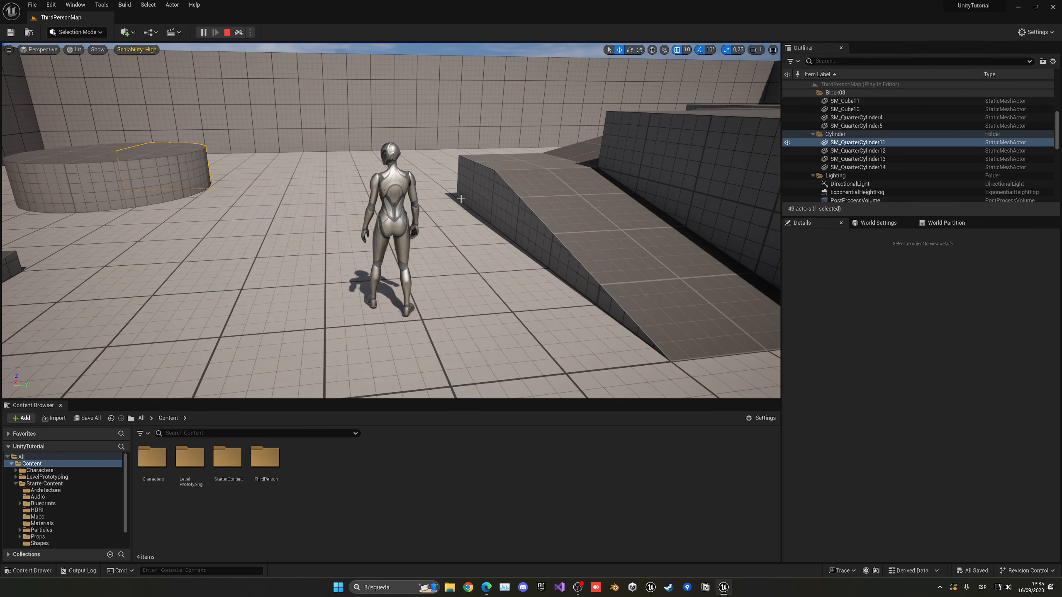
key(s)
right_drag(391, 221, 836, 248)
key(a)
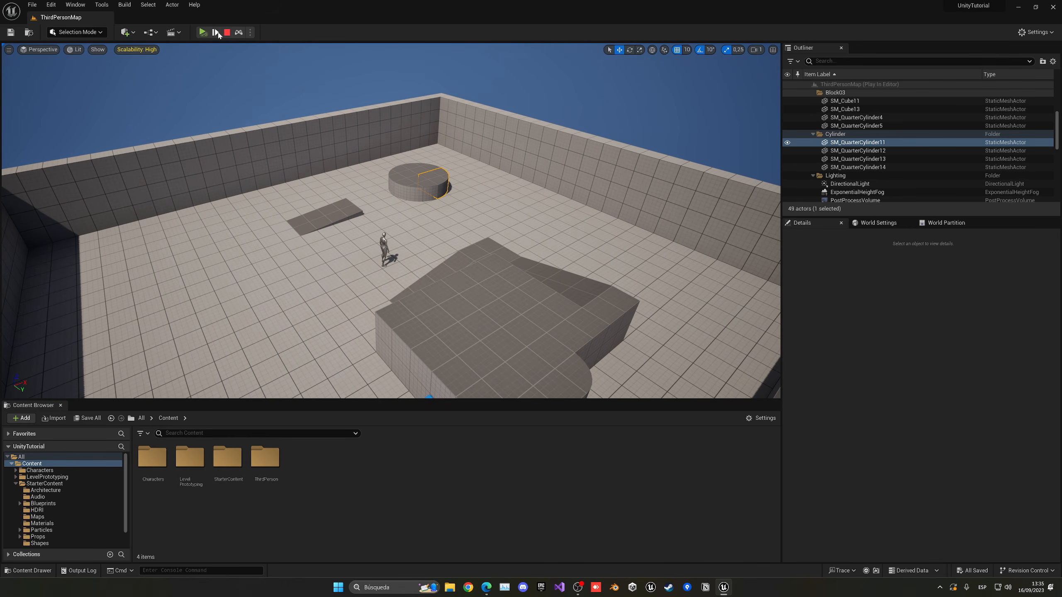
click(227, 33)
Play the level again, move the character forward through the arena and end the play session.
click(203, 32)
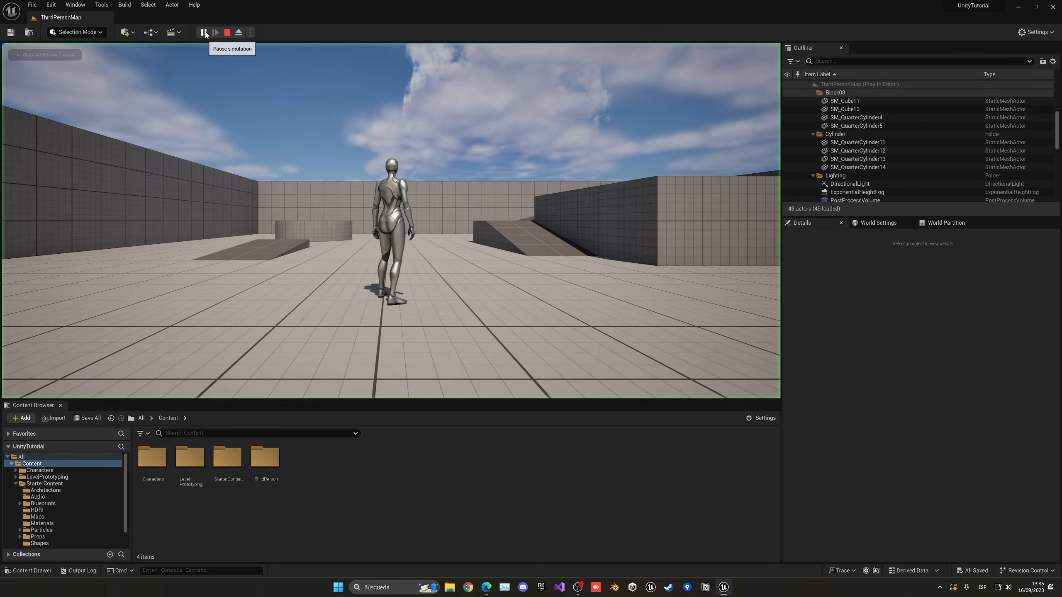
key(w)
key(w)
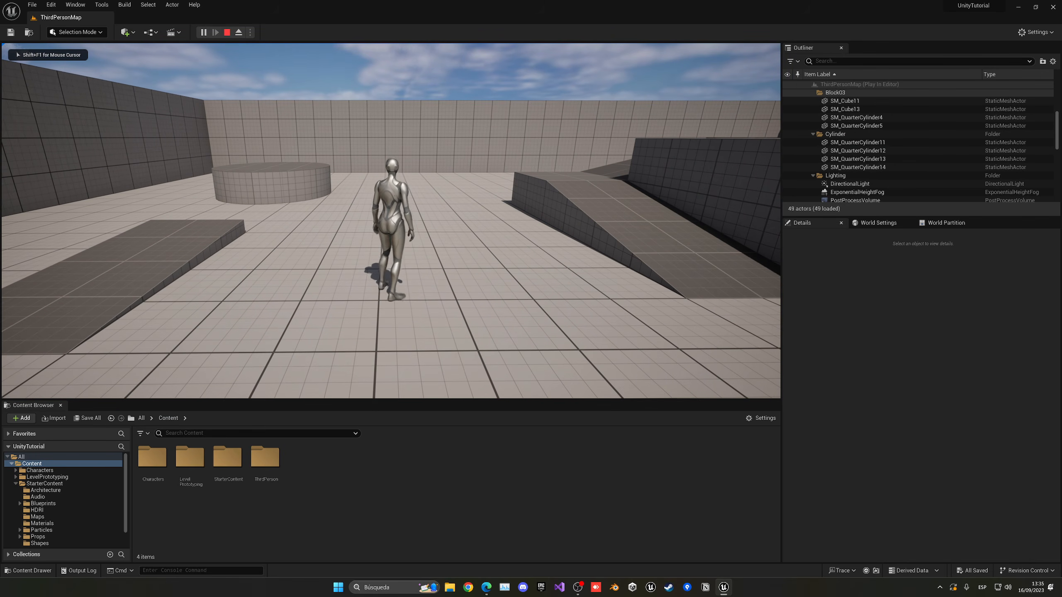
key(Escape)
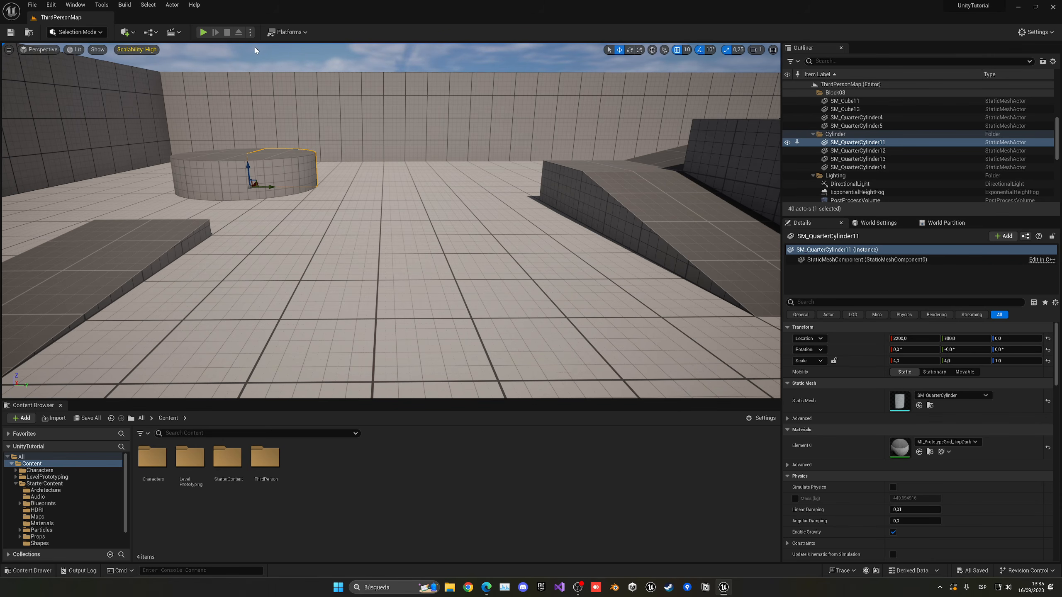
Move the viewport to a different part of the arena and set the player to spawn at the current camera location.
click(251, 33)
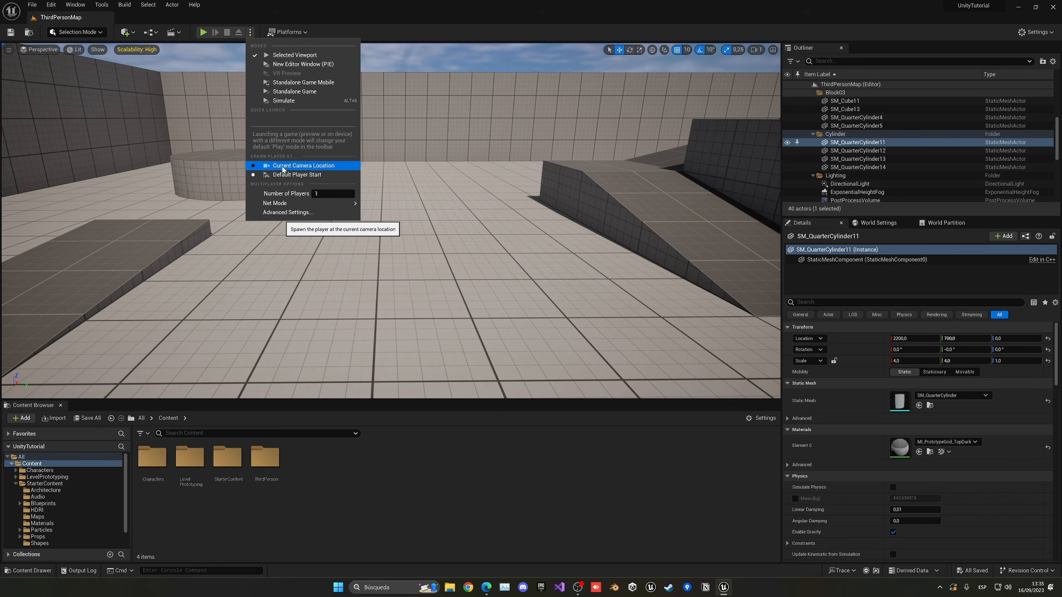
right_drag(341, 230, 179, 213)
key(s)
key(w)
click(251, 33)
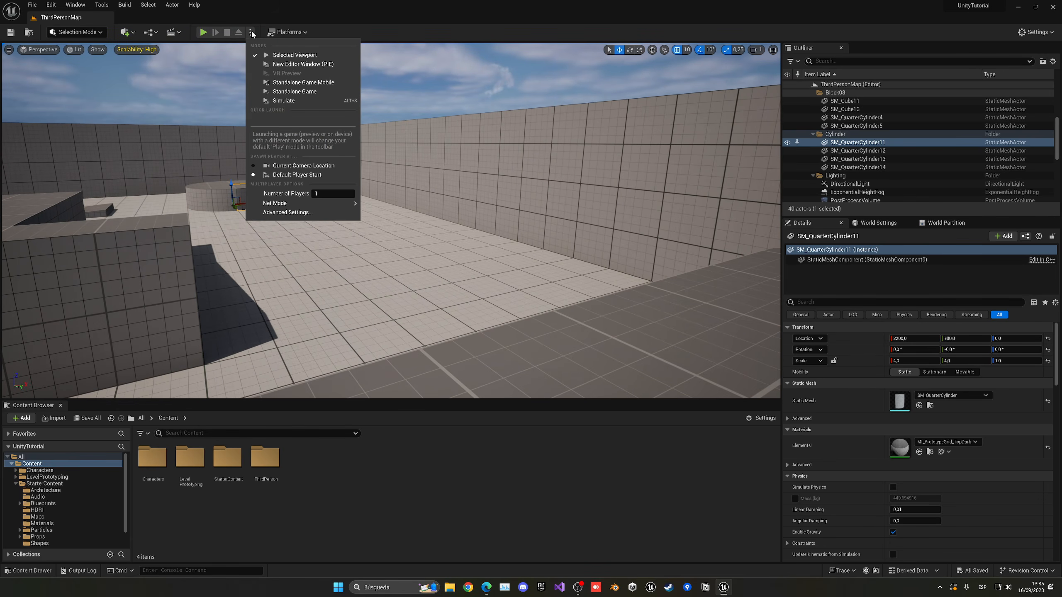
click(304, 166)
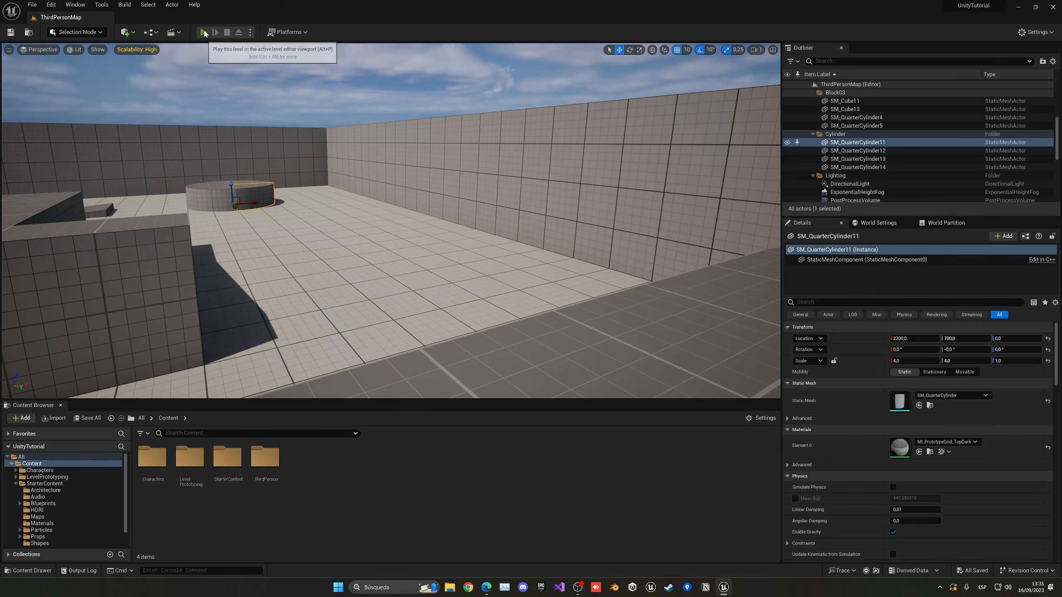
Play the level from the camera's location, run the character forward and end the play session.
click(203, 32)
key(w)
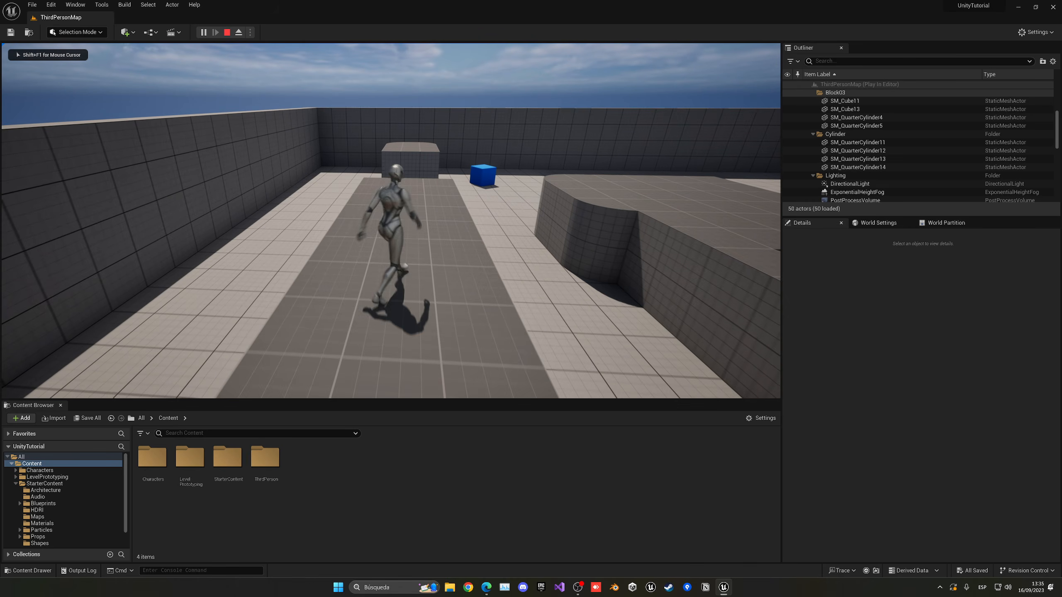
key(Escape)
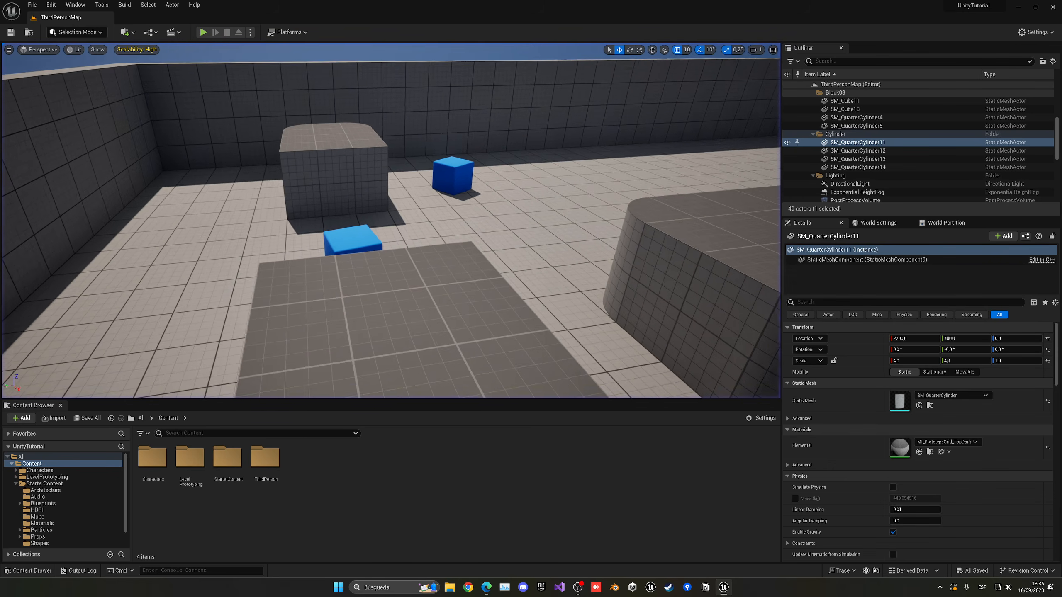
Use Play From Here on a spot of the arena floor, run the character forward and end the session.
key(a)
right_drag(268, 229, 422, 222)
right_click(319, 197)
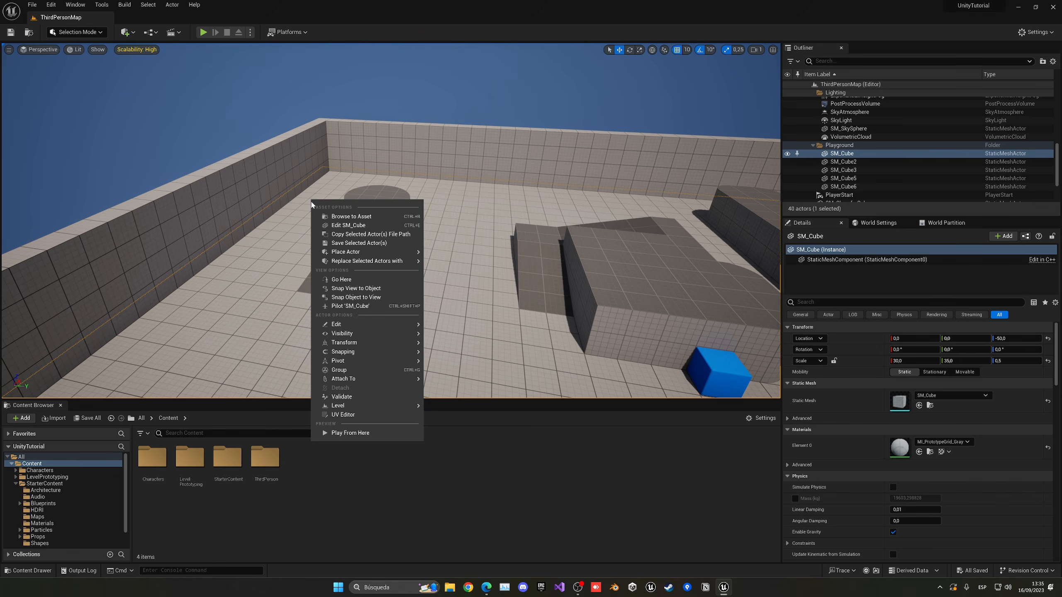
click(321, 432)
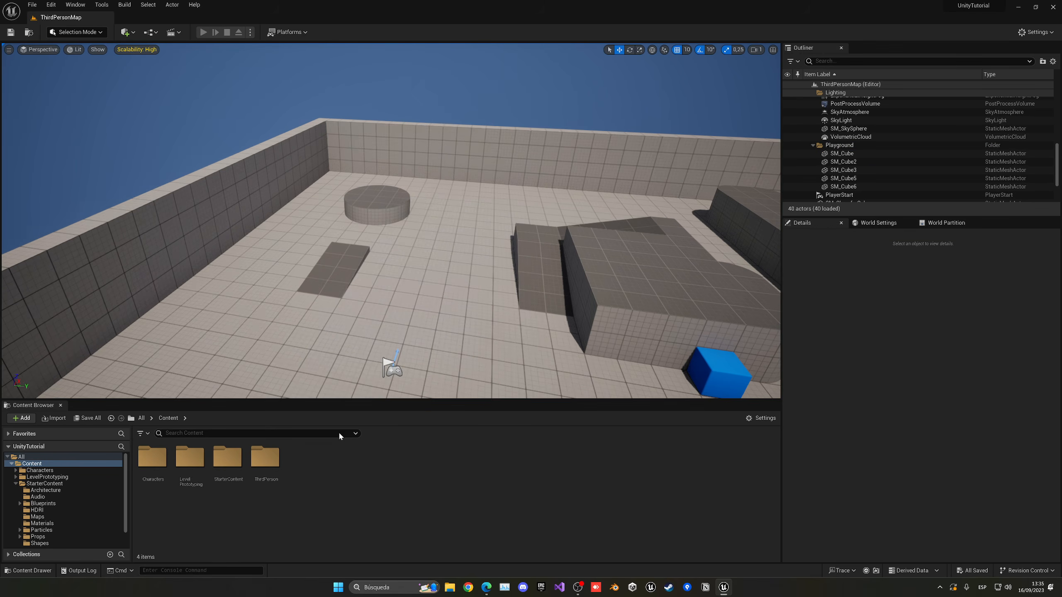
key(w)
key(w)
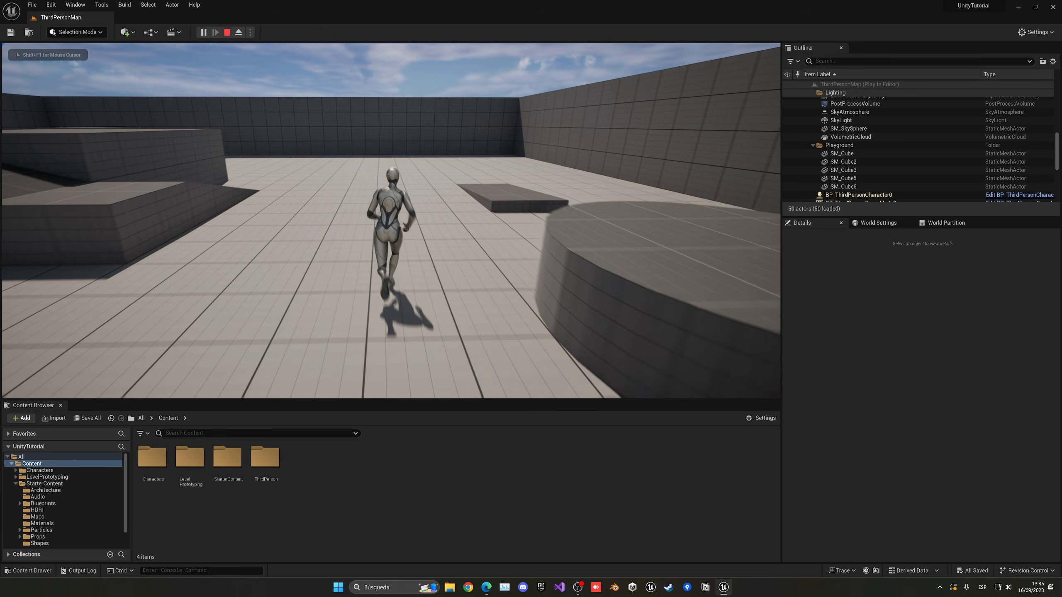
key(Escape)
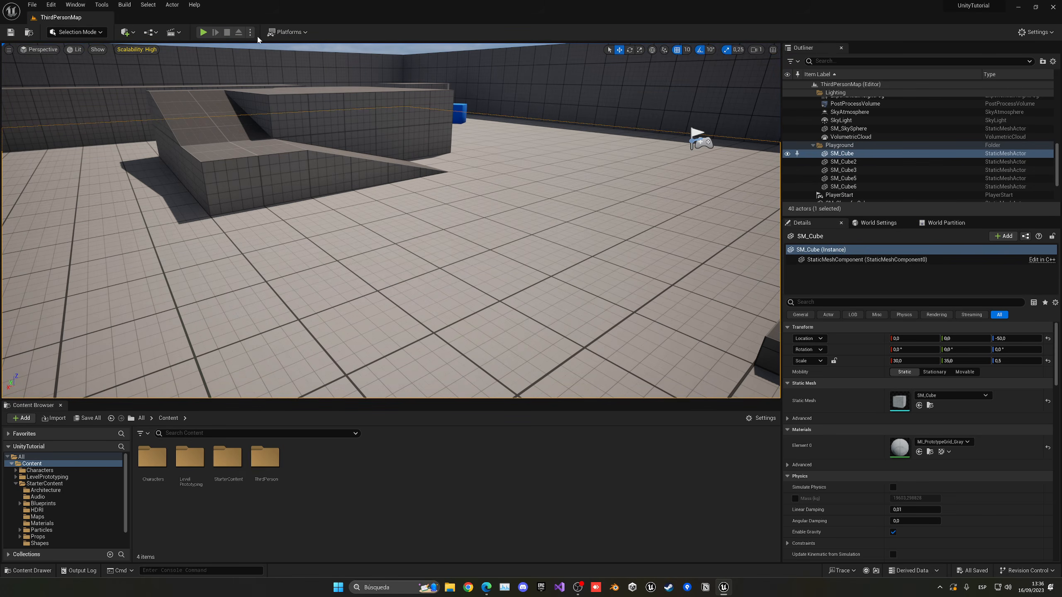
Set the spawn location back to Default Player Start and configure multiplayer for 2 players with Net Mode Play As Client.
click(250, 32)
click(293, 176)
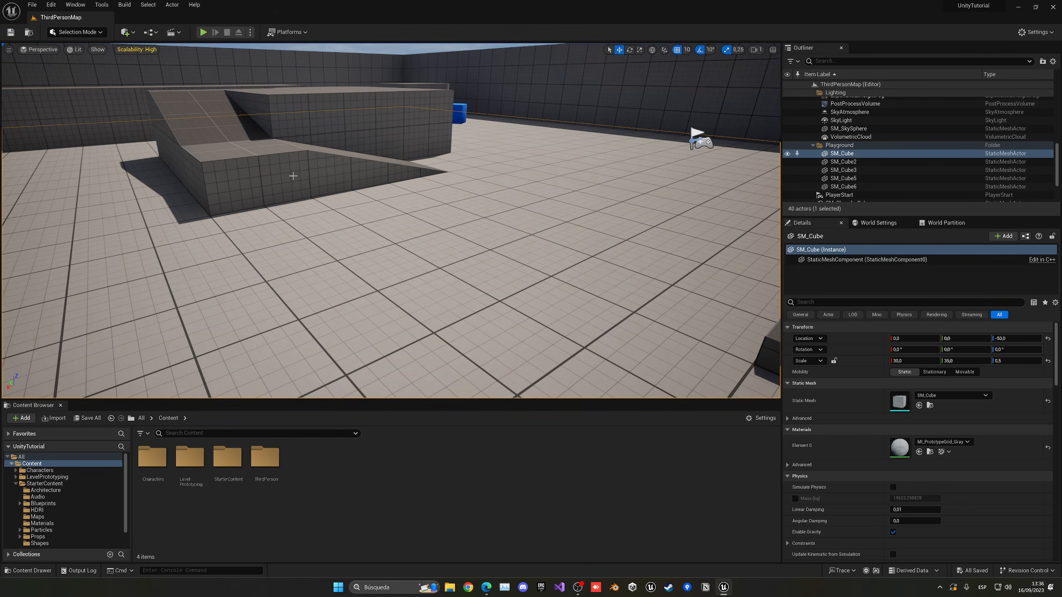
click(250, 32)
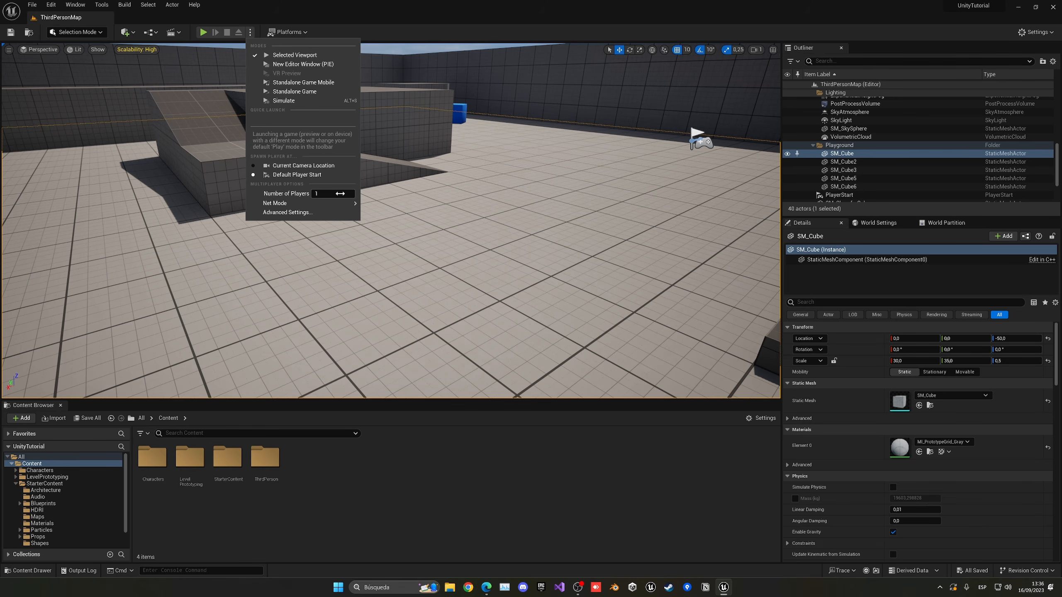
drag(340, 194, 347, 195)
mouse_move(351, 203)
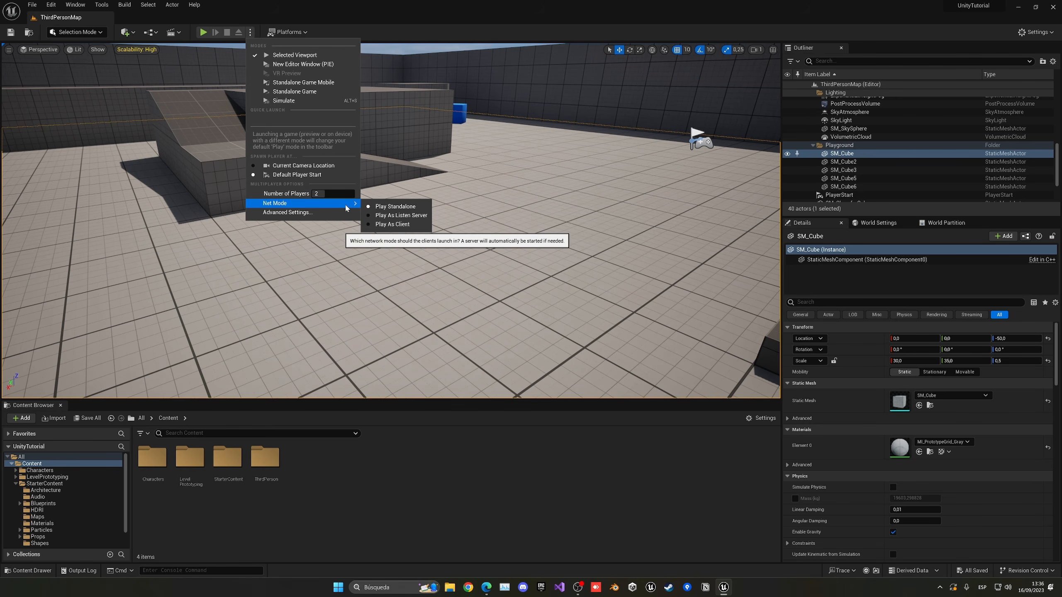
click(383, 225)
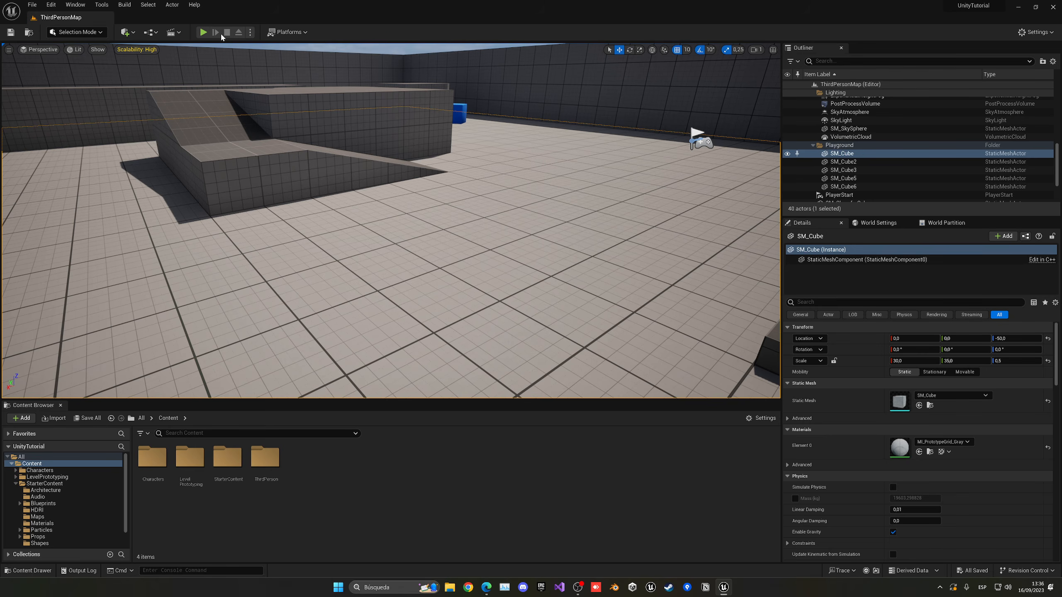
Play the two-player session, moving and jumping the second character in the preview window, and end the session.
click(203, 33)
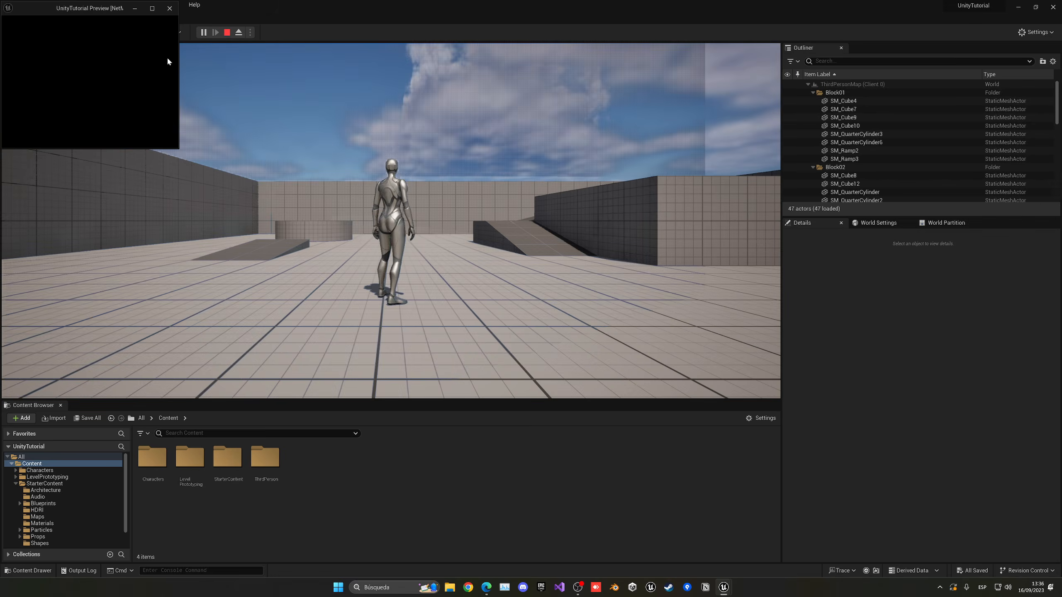
click(113, 87)
key(w)
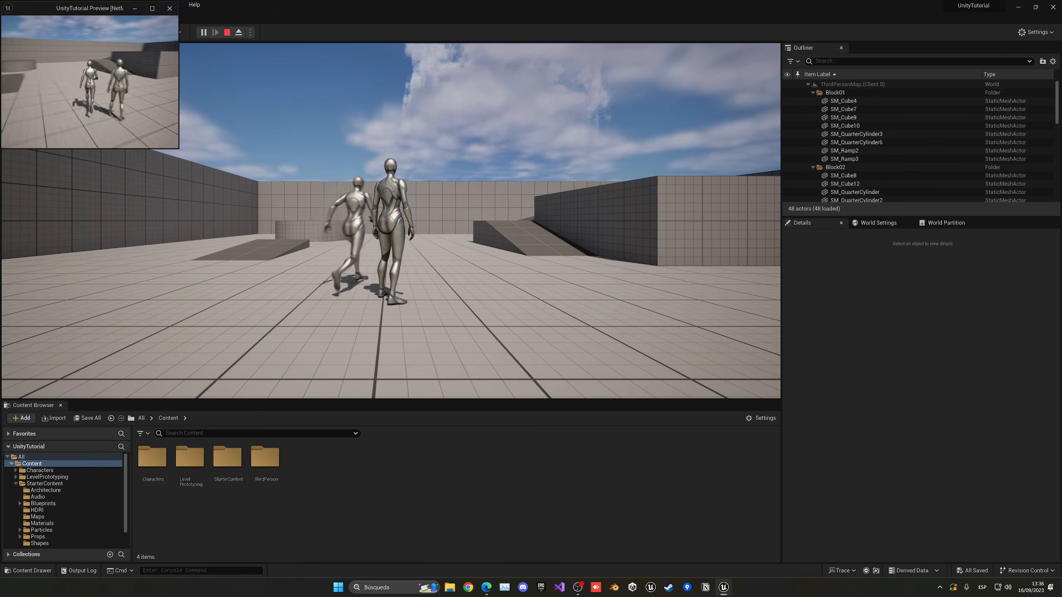
key(space)
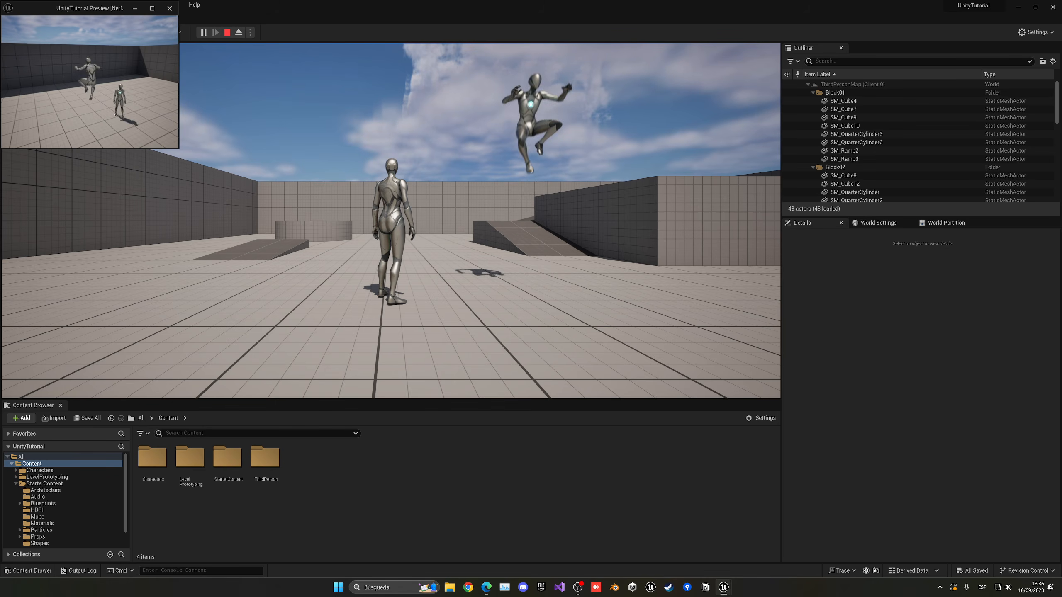
key(w)
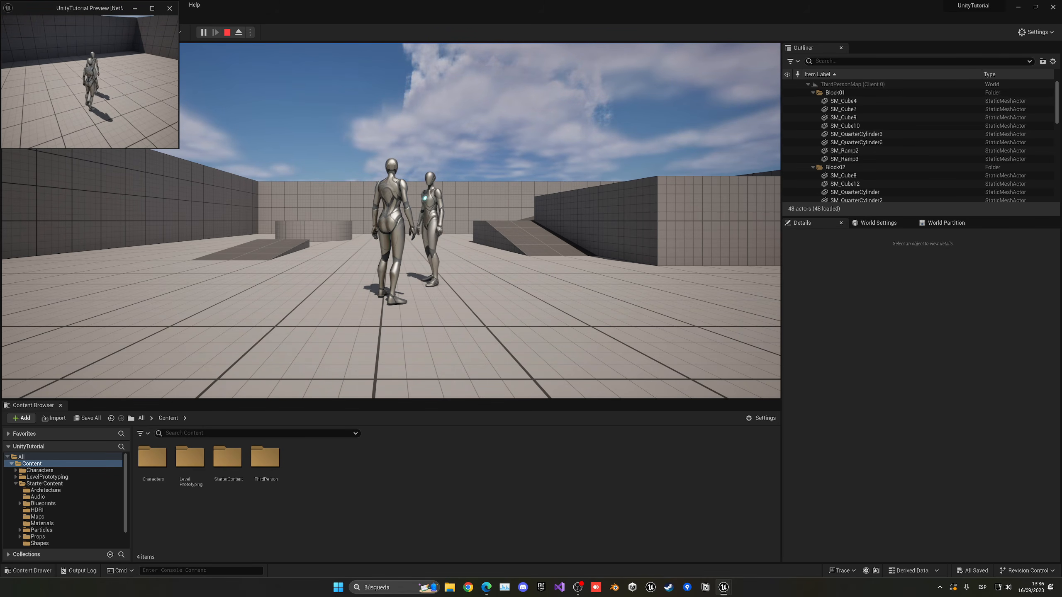
key(a)
key(d)
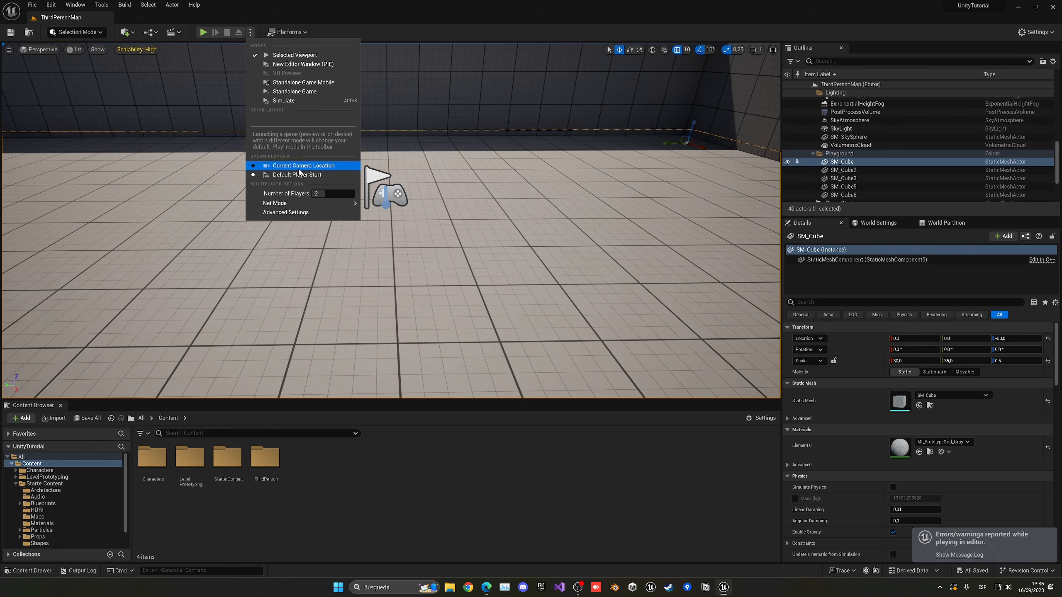
Reset the number of players to 1 and the Net Mode to Play Standalone.
drag(327, 194, 313, 194)
mouse_move(330, 205)
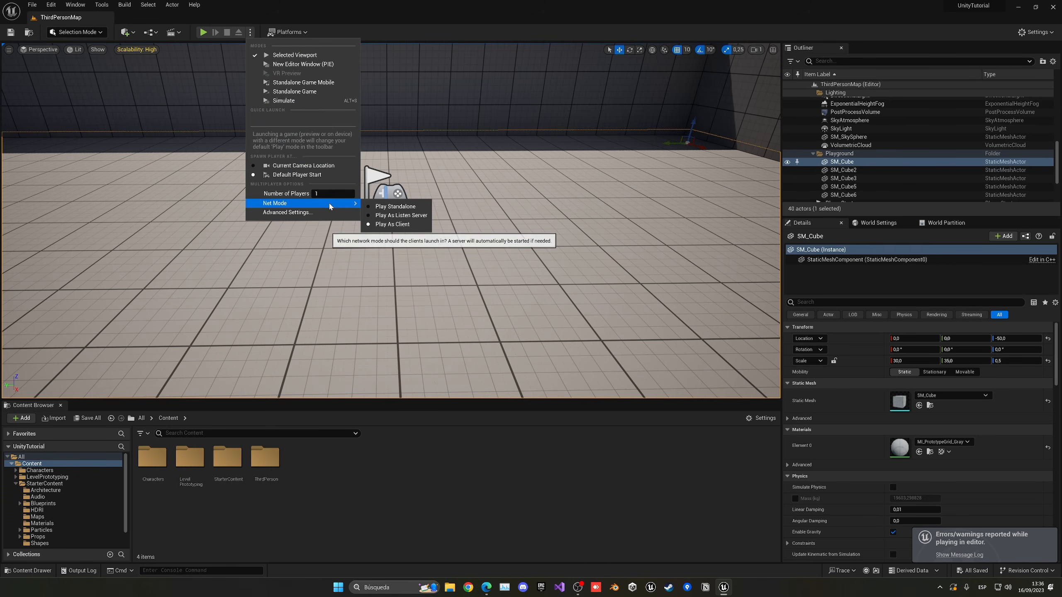
click(393, 205)
right_drag(393, 204, 104, 204)
key(s)
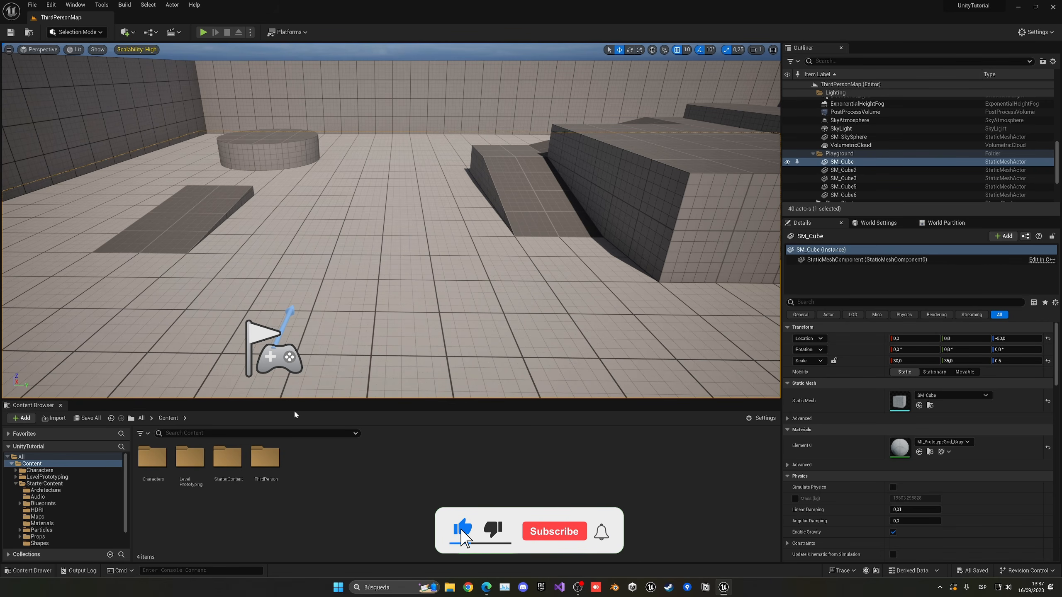
Open the BP_ThirdPersonCharacter blueprint from the ThirdPerson Blueprints folder and look over its Event Graph.
double_click(265, 458)
double_click(152, 458)
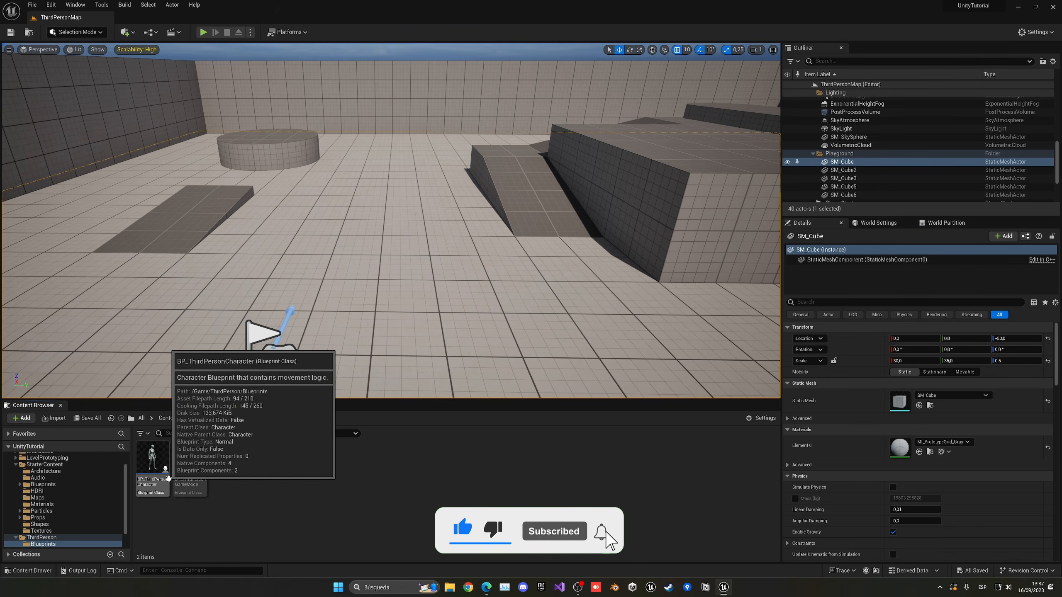
click(152, 460)
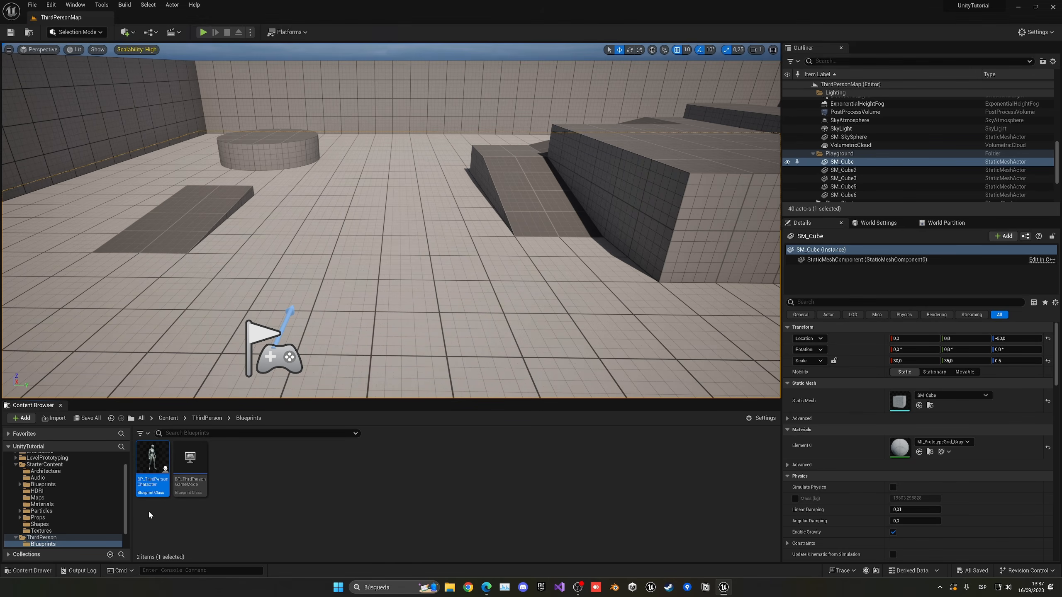
double_click(152, 465)
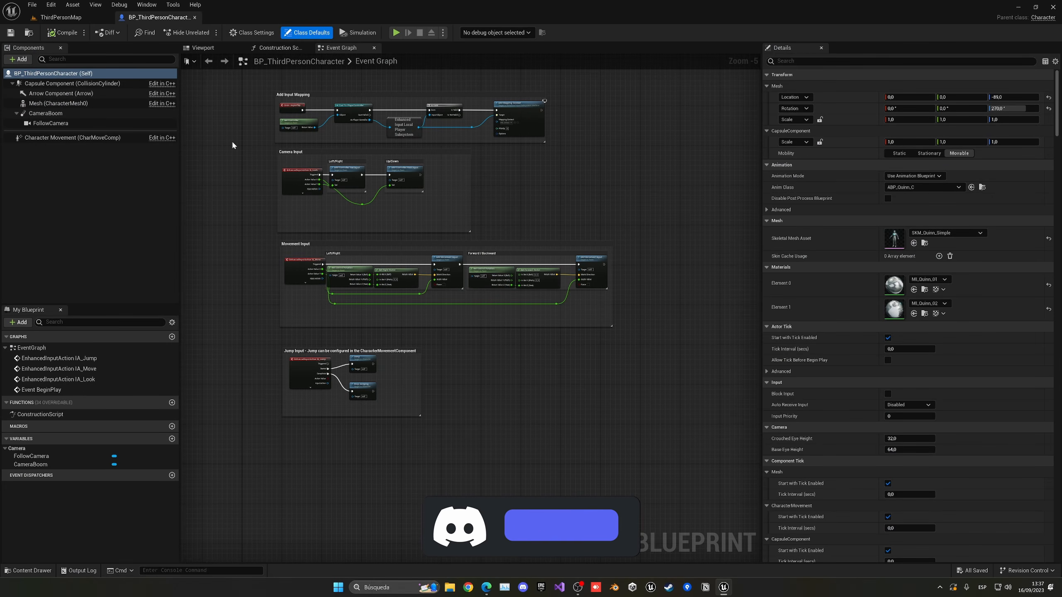
right_drag(246, 206, 235, 237)
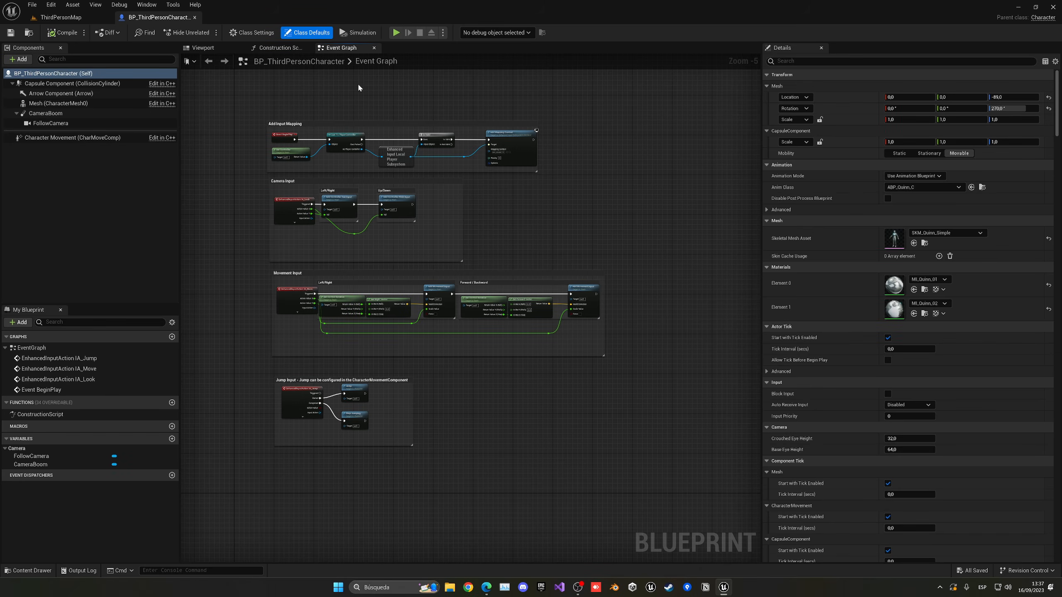
Show the character in the blueprint's Viewport and inspect its Mesh, FollowCamera and Arrow components.
click(200, 48)
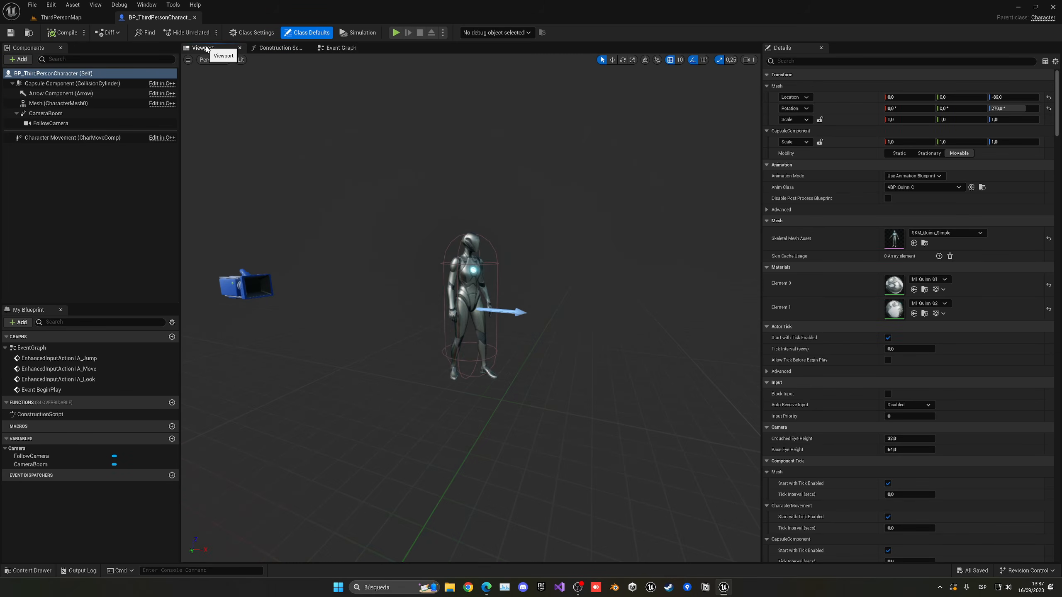
click(472, 271)
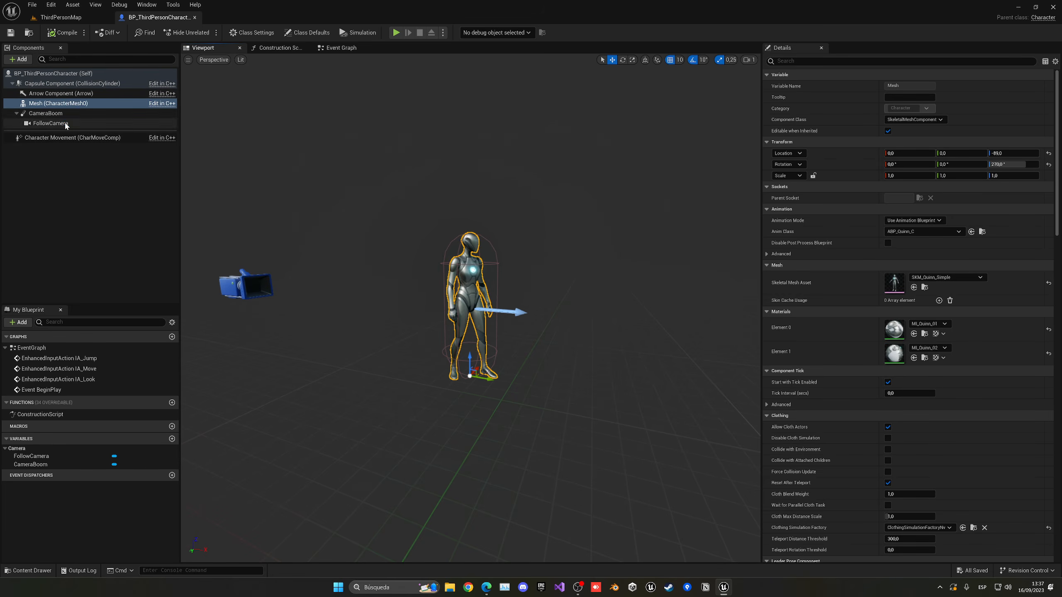
click(50, 123)
click(65, 96)
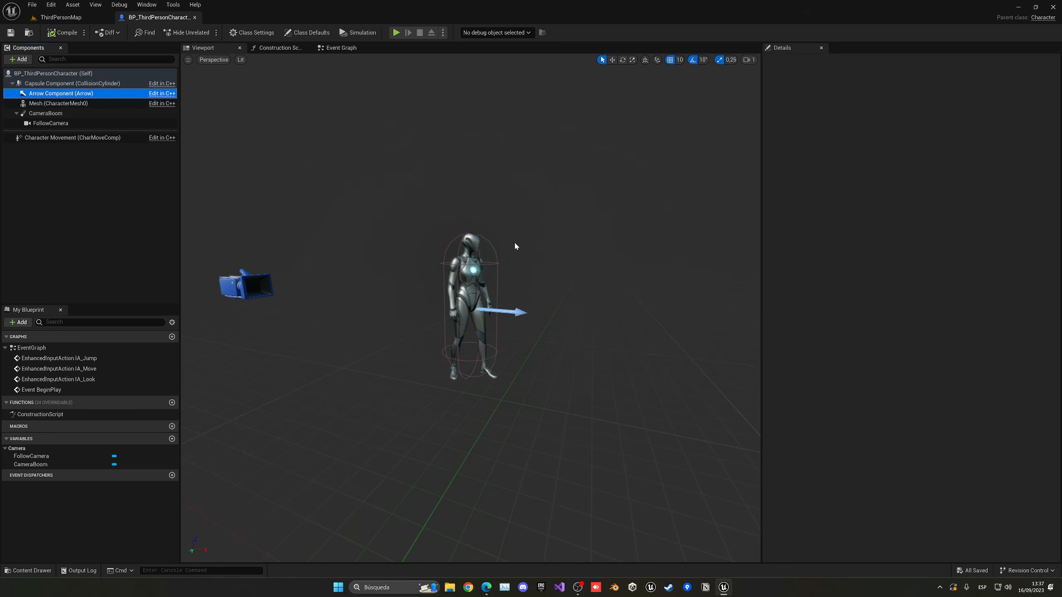
Select the large block beside the ramp in ThirdPersonMap for comparison and return to the BP_ThirdPersonCharacter blueprint.
click(60, 17)
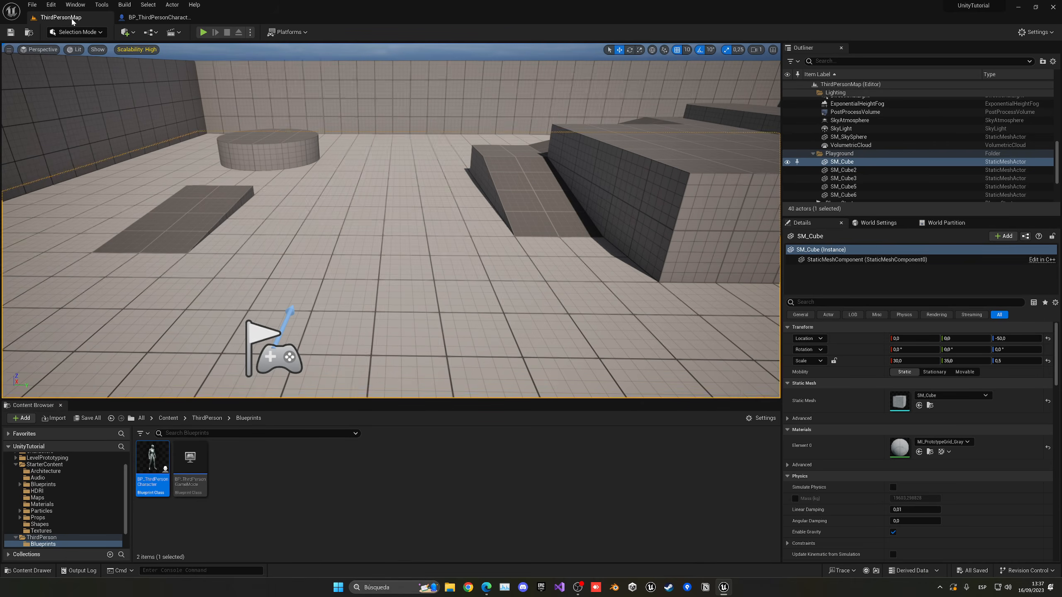
click(618, 217)
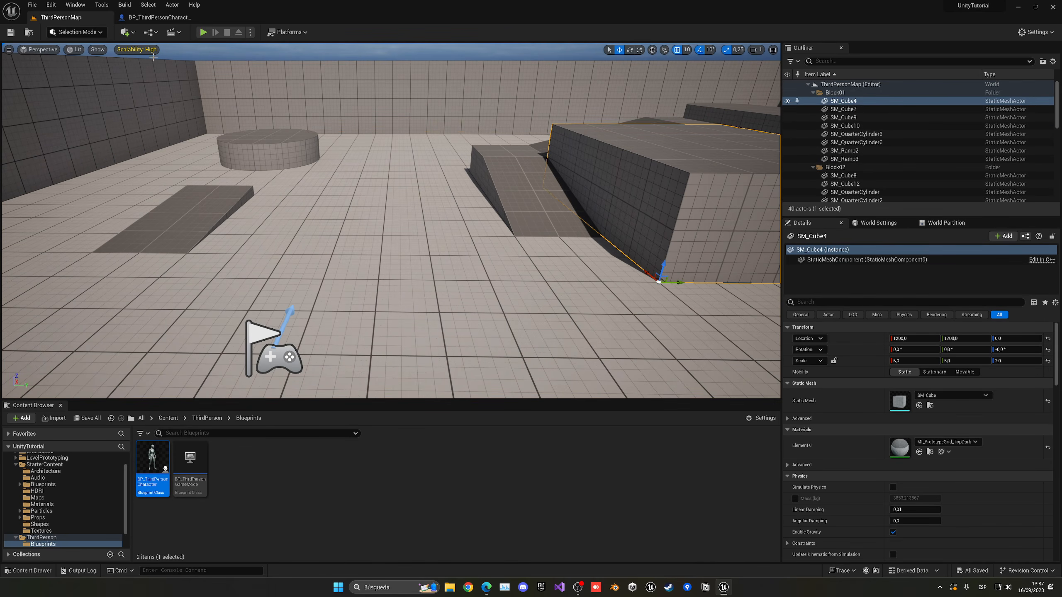
click(157, 17)
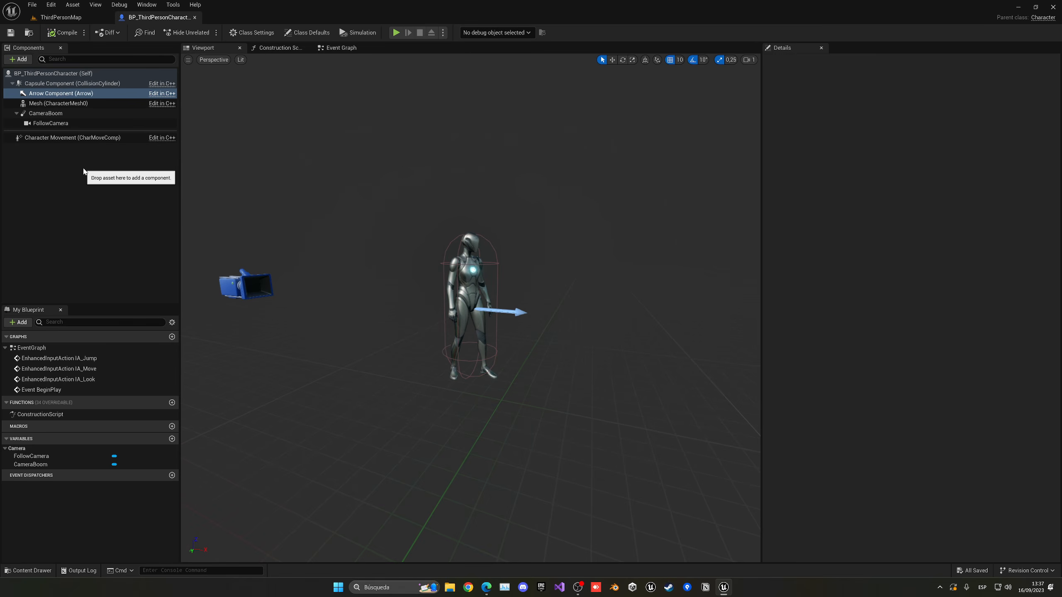
Inspect the Character Movement component's settings and the list of component types that can be added.
click(62, 138)
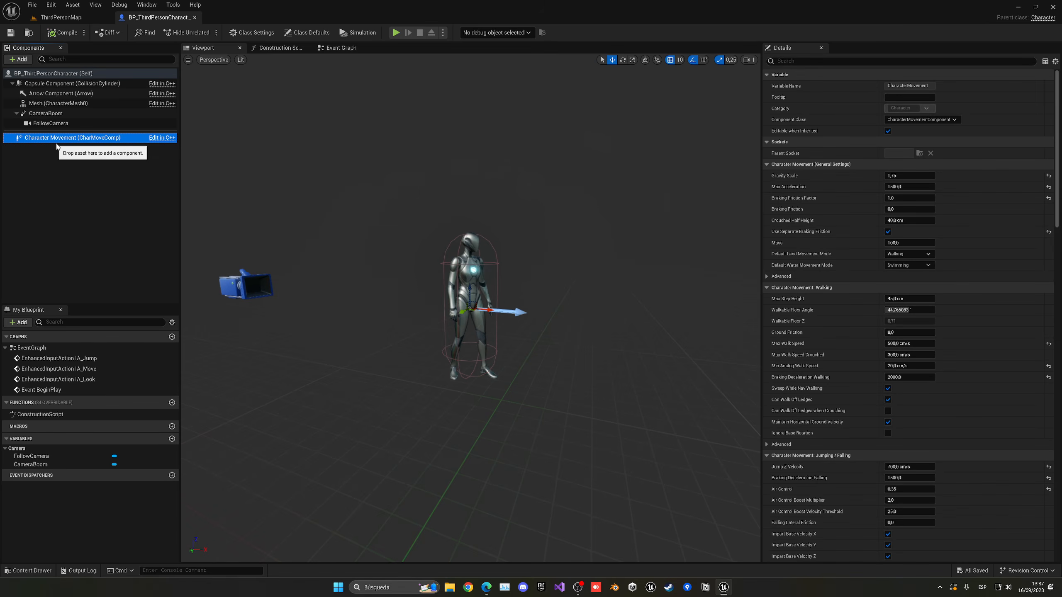
click(18, 59)
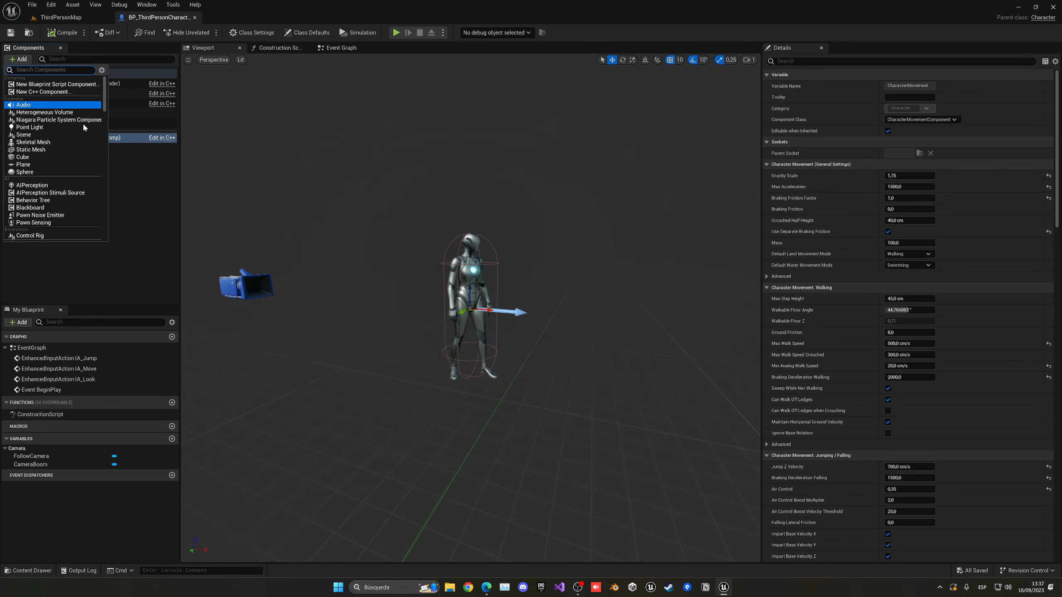
click(133, 173)
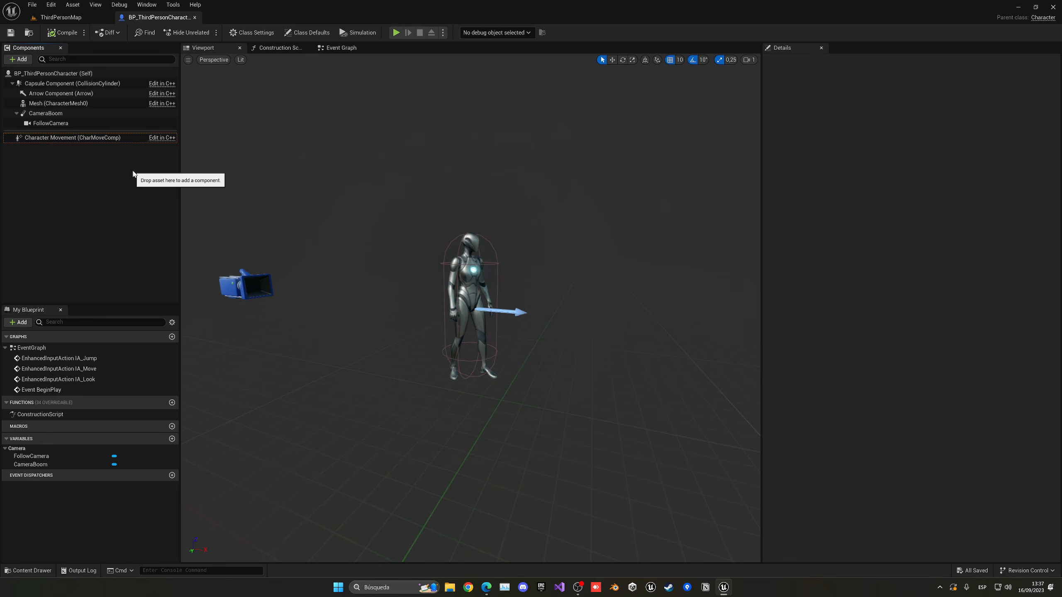
Return to the blueprint's Event Graph and examine the input mapping, camera, movement and jump node groups.
click(336, 53)
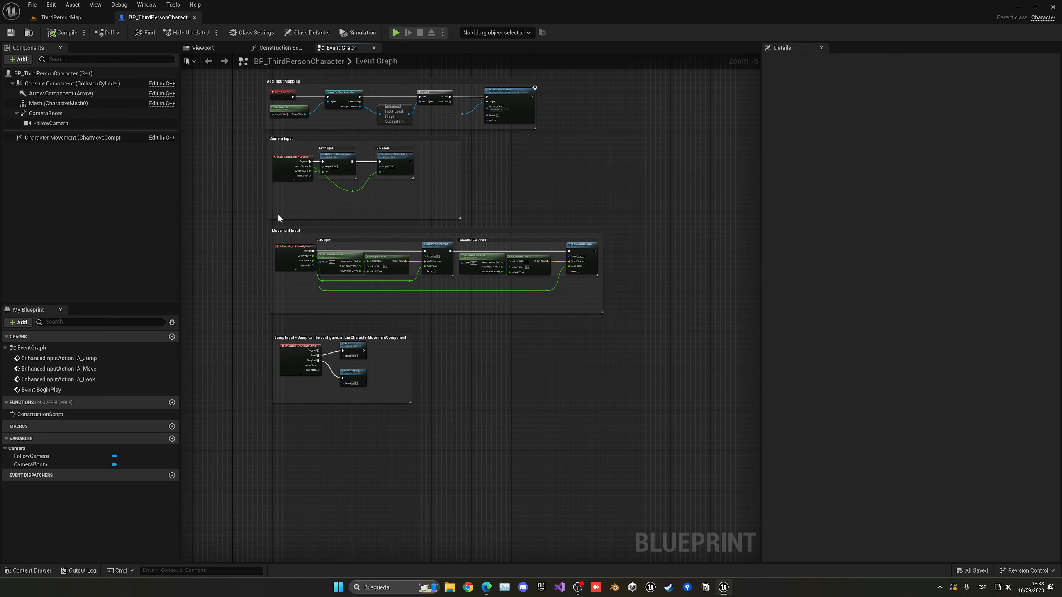
right_drag(279, 217, 282, 245)
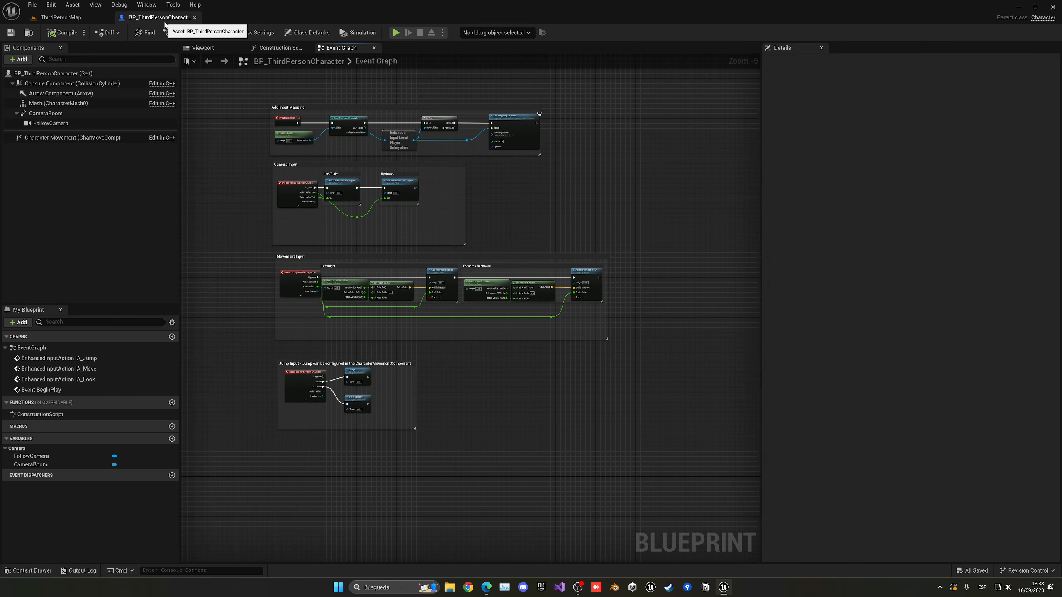
Create a Blueprint Class with Actor Component as parent in the project's ThirdPerson/Blueprints folder and name it test.
right_drag(219, 188, 221, 217)
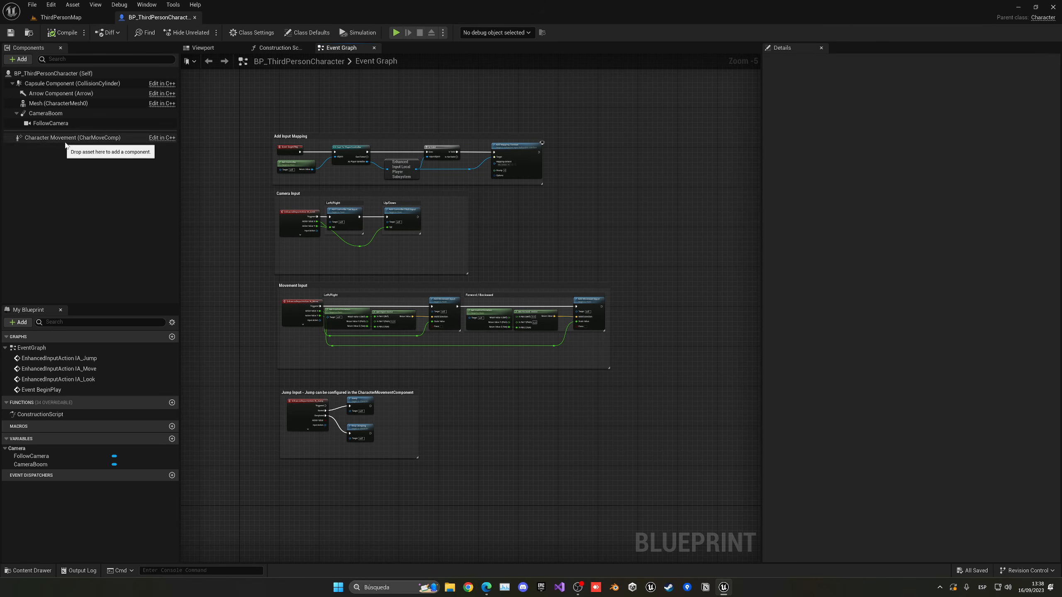
click(50, 17)
right_click(232, 470)
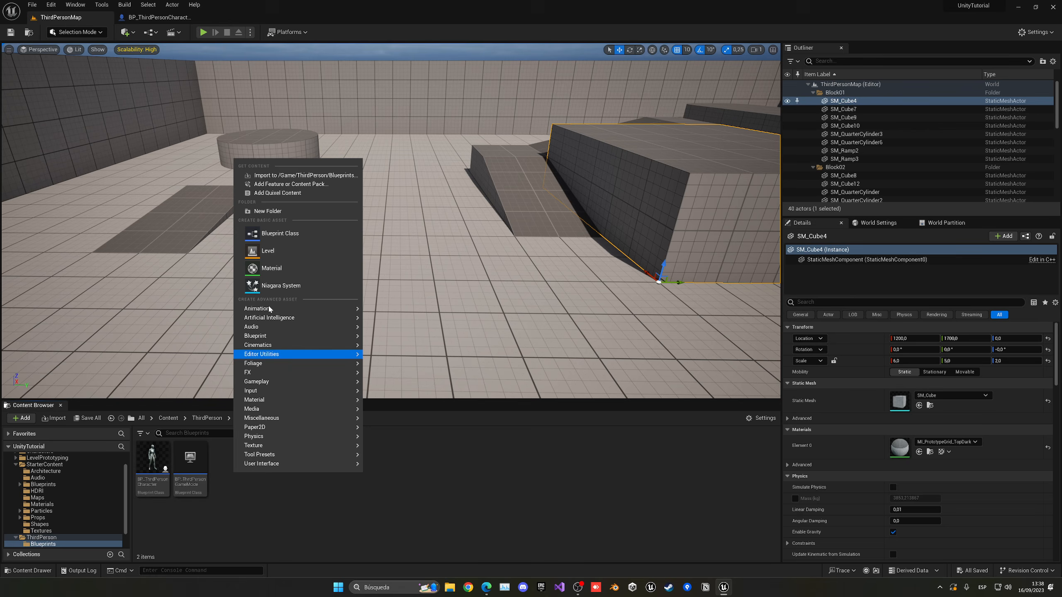
click(279, 234)
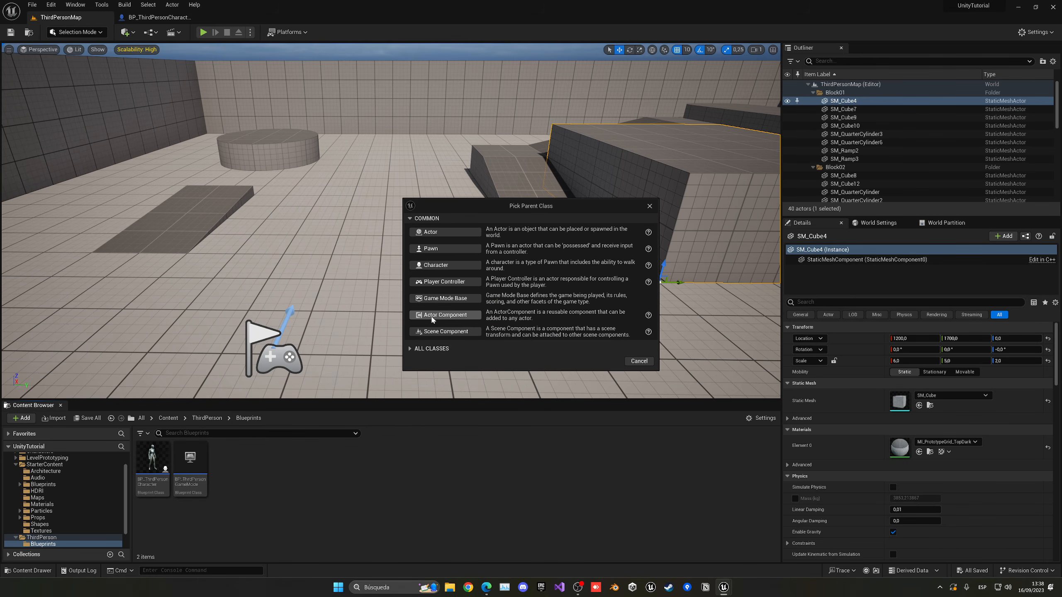
click(445, 315)
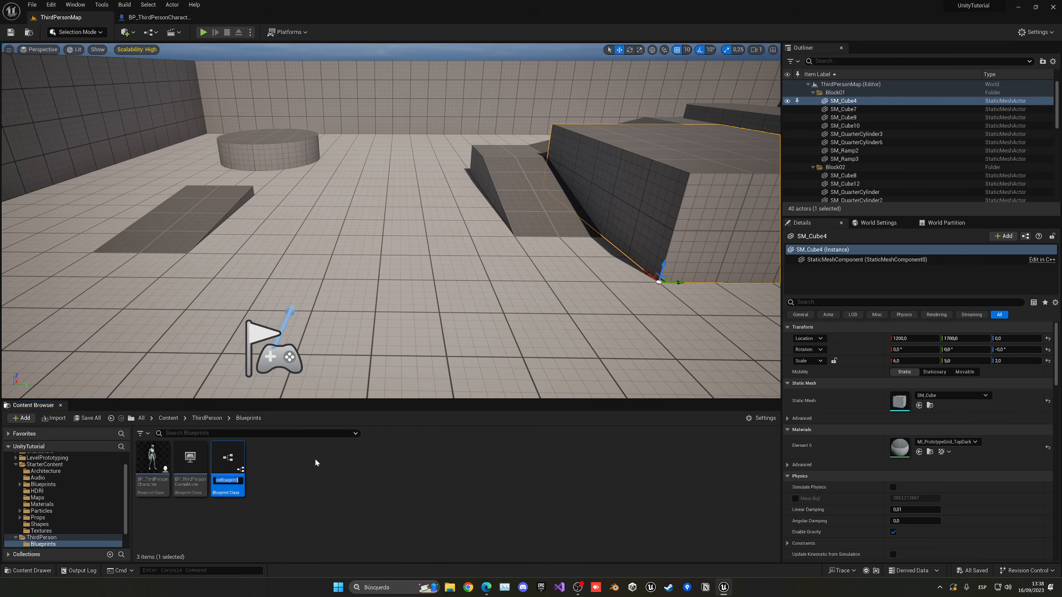
text(test)
key(Return)
Add the custom test component to the BP_ThirdPersonCharacter blueprint.
click(157, 17)
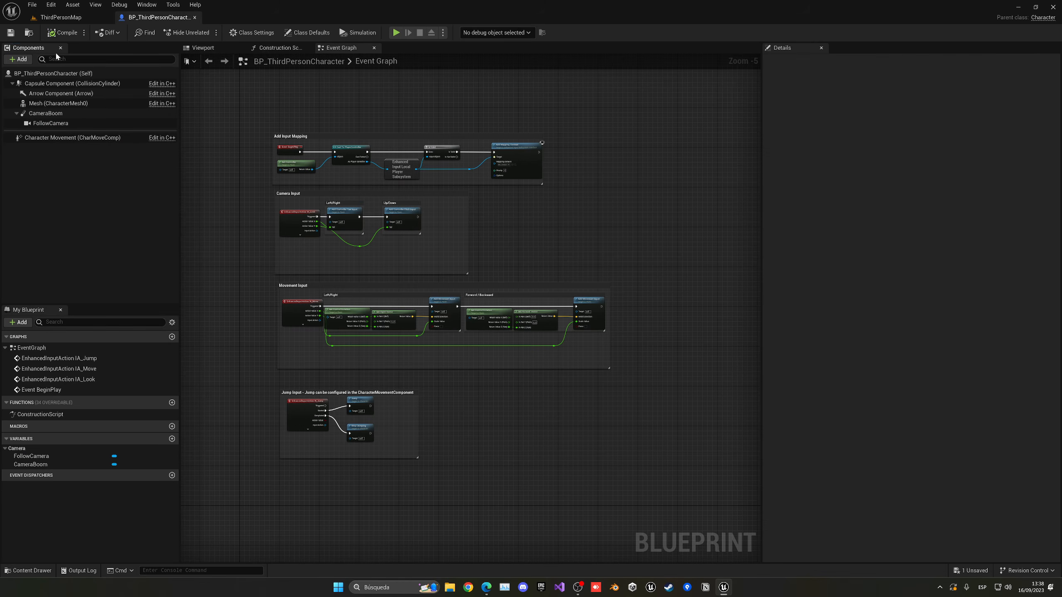
click(19, 60)
text(test)
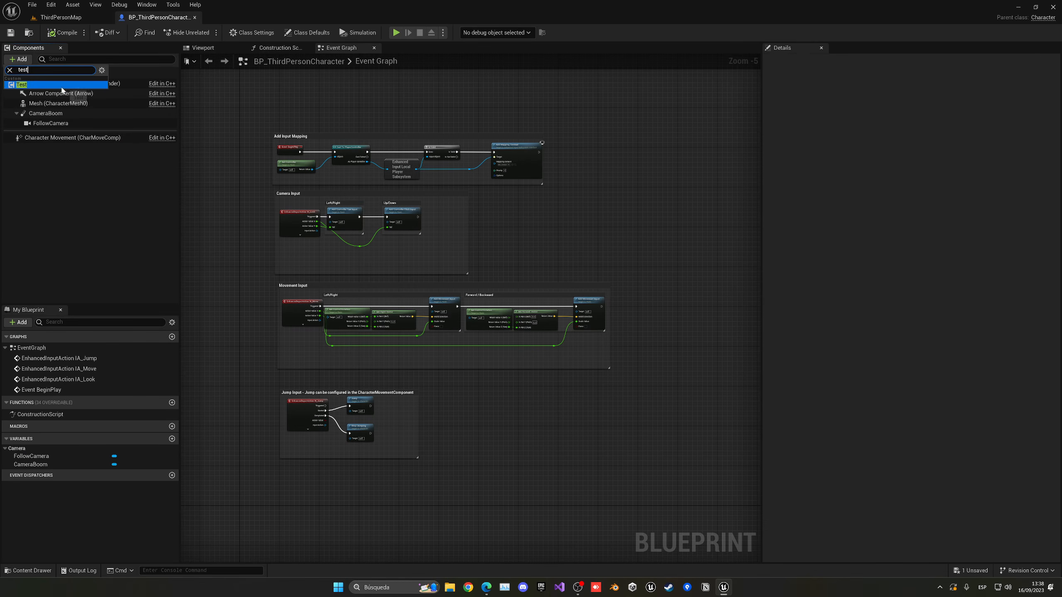
click(31, 81)
Look at the test component blueprint's own Event Graph, close it, and delete the test component from BP_ThirdPersonCharacter.
click(62, 17)
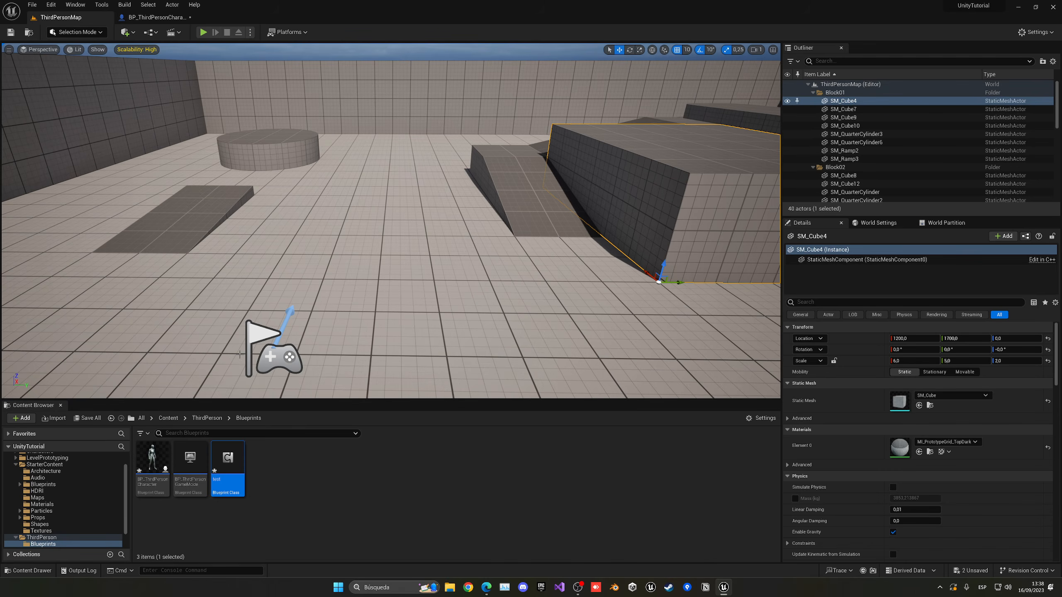
double_click(228, 474)
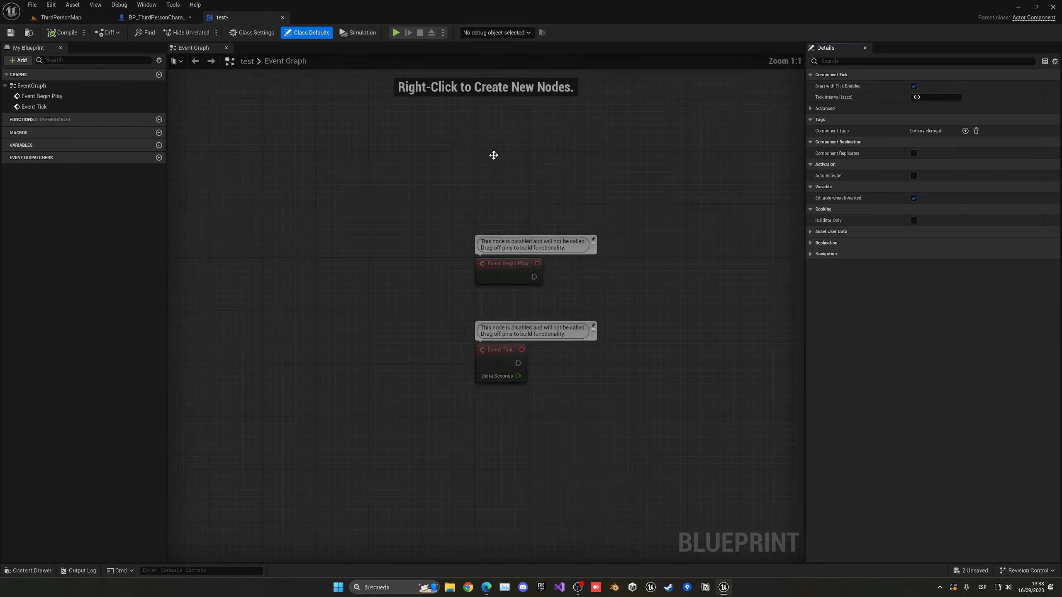
middle_click(244, 19)
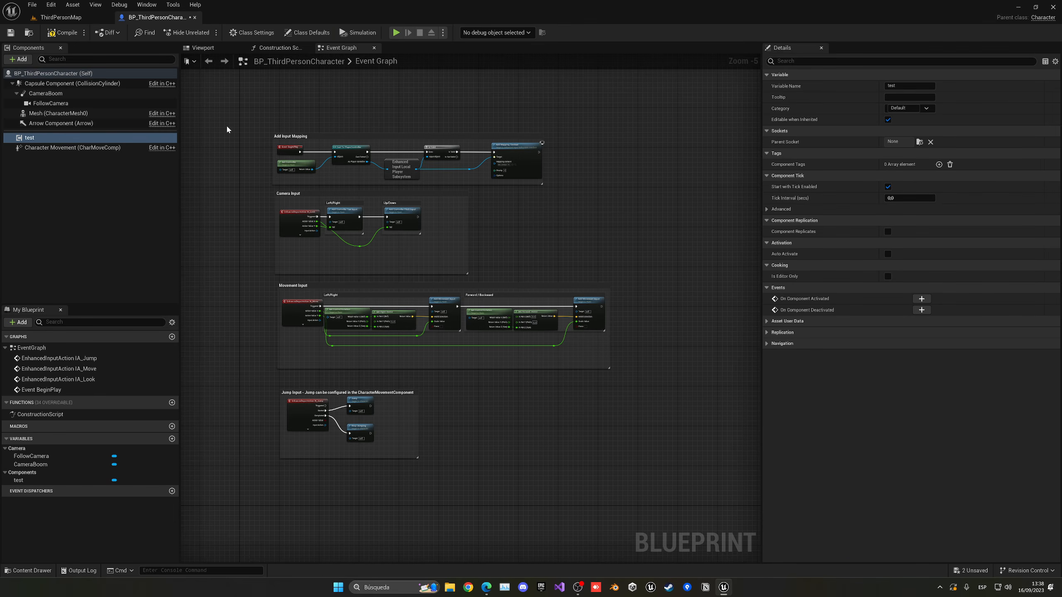
click(137, 141)
key(Delete)
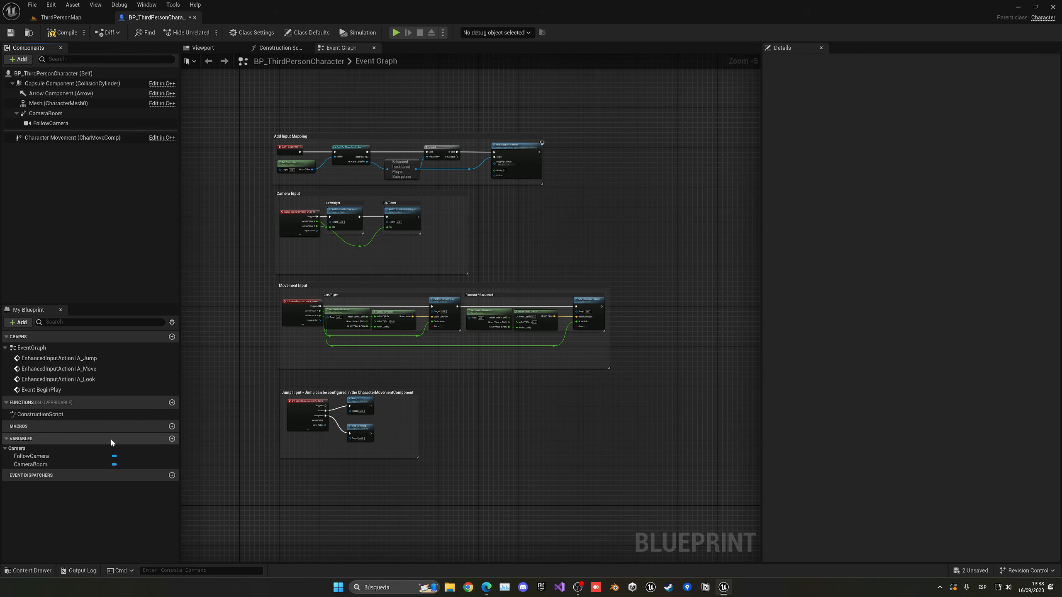
Add a Boolean variable named "hello test" to BP_ThirdPersonCharacter and look through the available variable types without changing it.
click(172, 440)
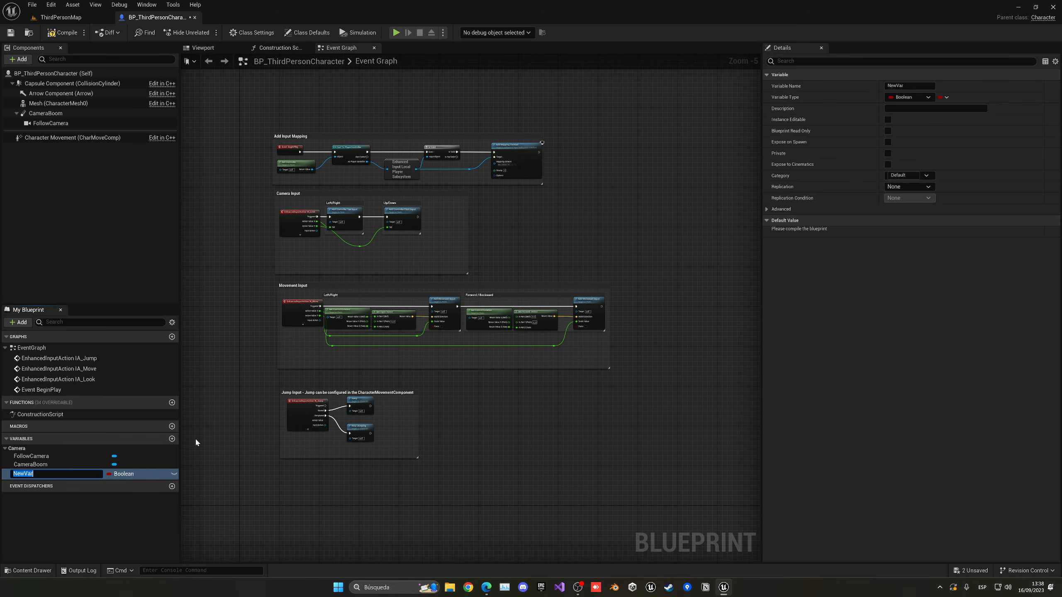
text(hello test)
key(Return)
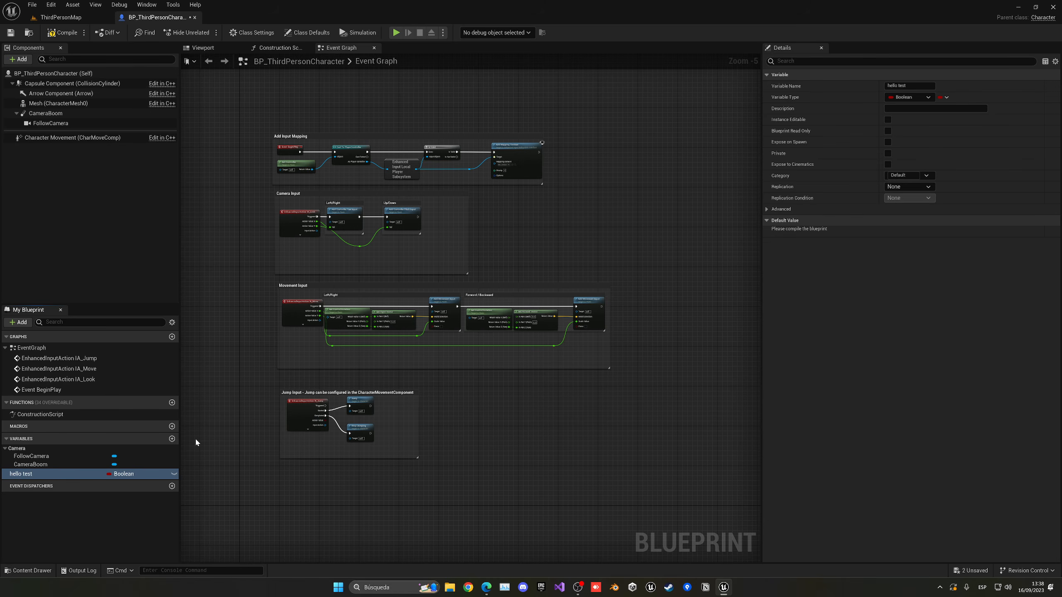
click(133, 474)
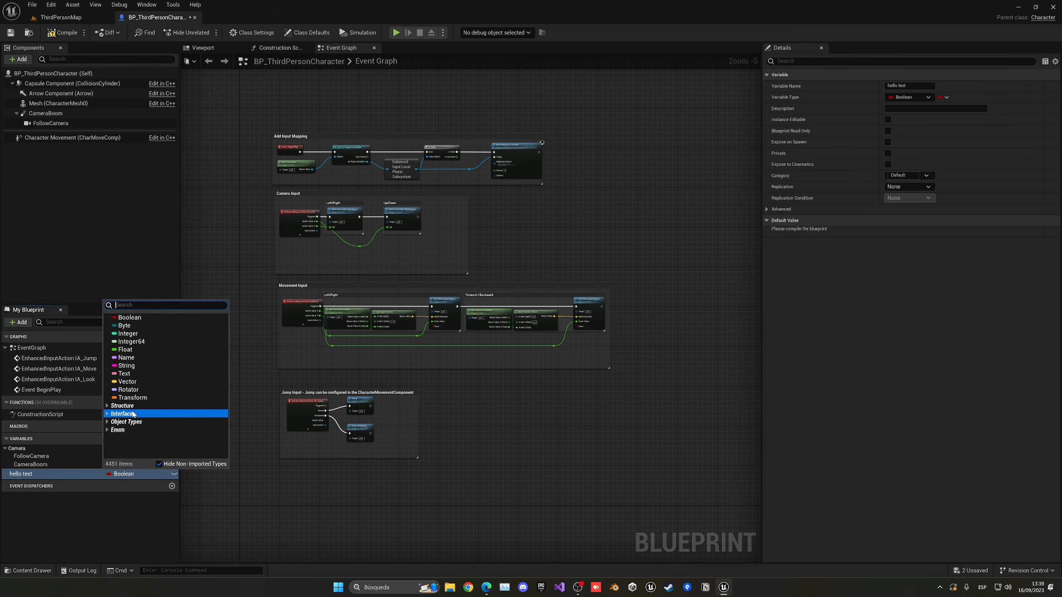
click(292, 341)
Examine the Event BeginPlay node and its execution line in the Add Input Mapping group.
right_drag(291, 341, 317, 313)
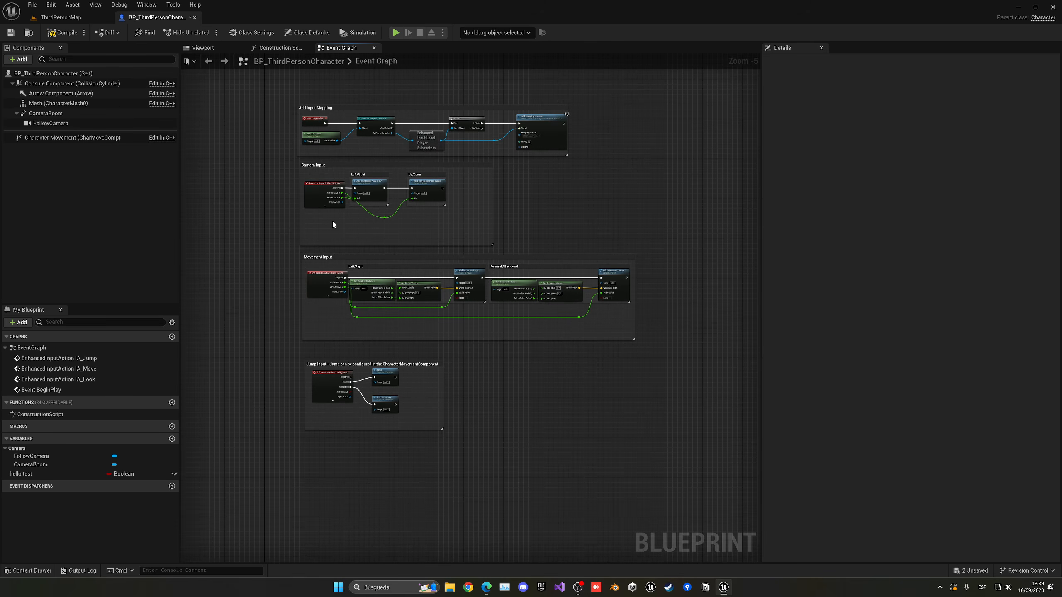
scroll(333, 221, up, 1)
right_drag(334, 205, 319, 277)
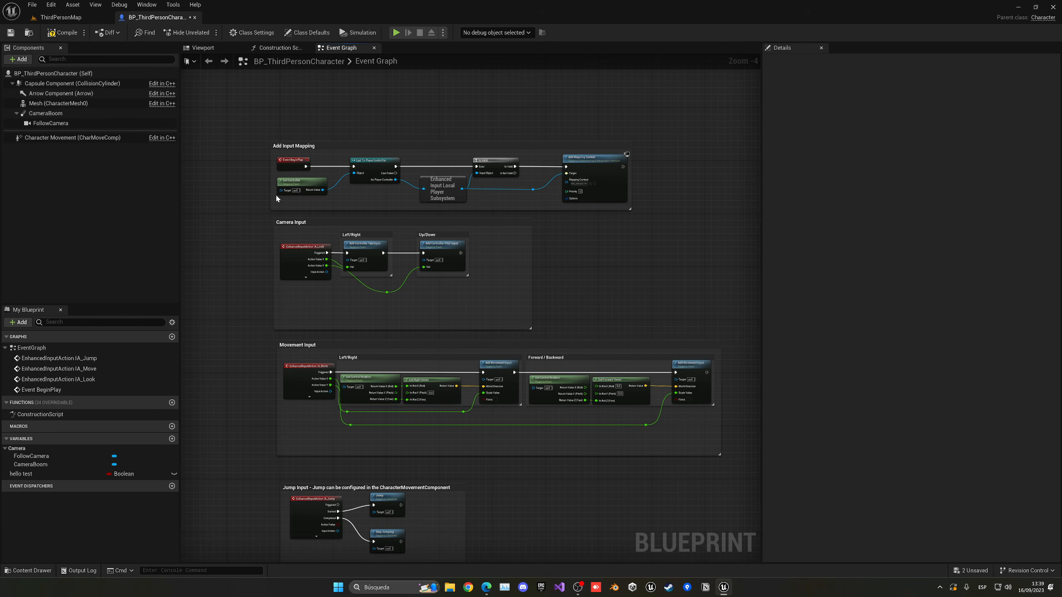
scroll(274, 188, up, 4)
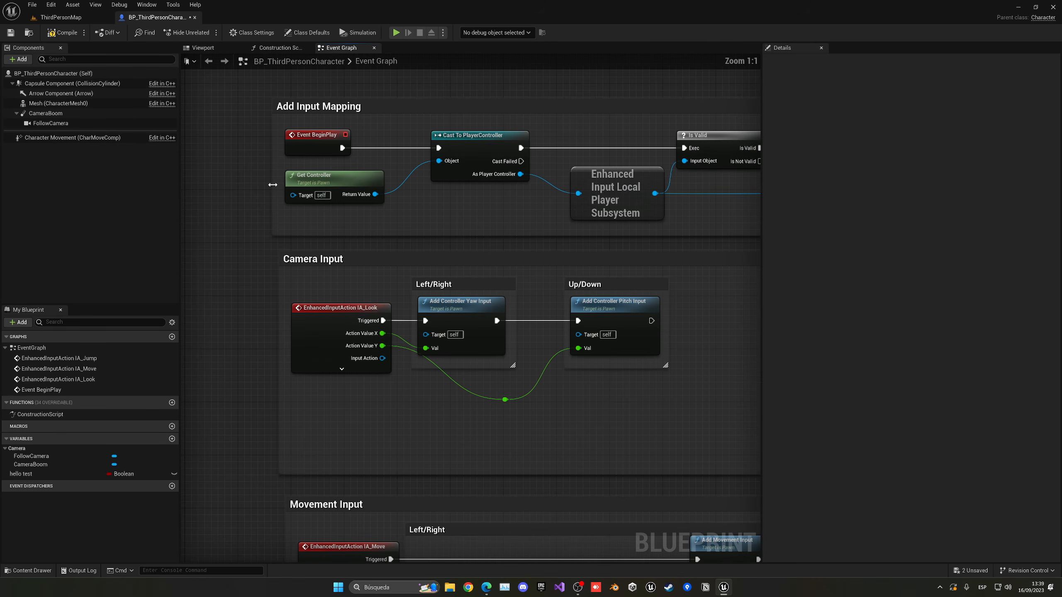
click(319, 150)
right_drag(365, 159, 345, 179)
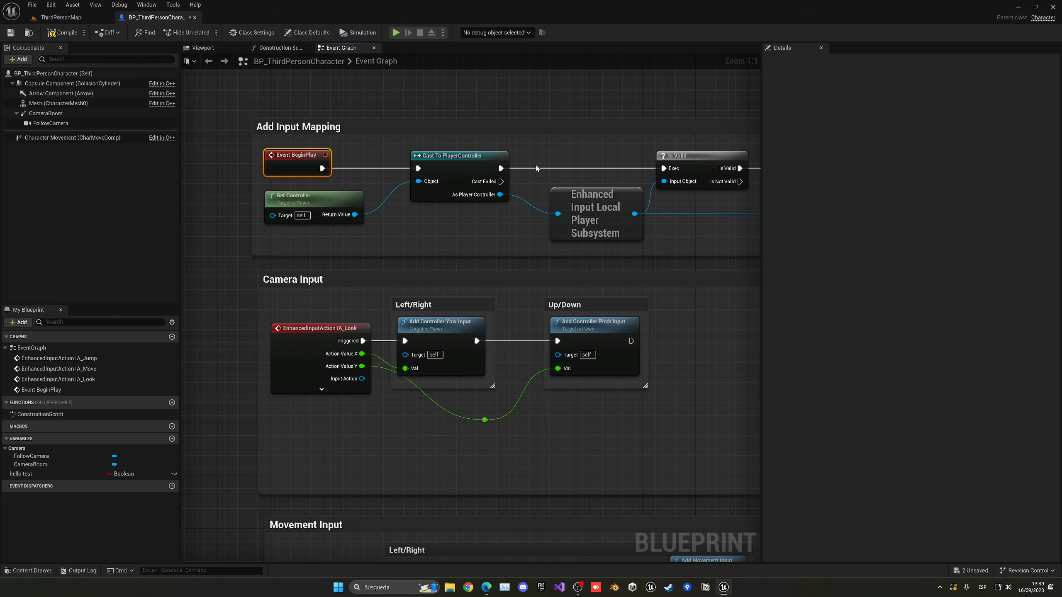
right_drag(536, 168, 699, 162)
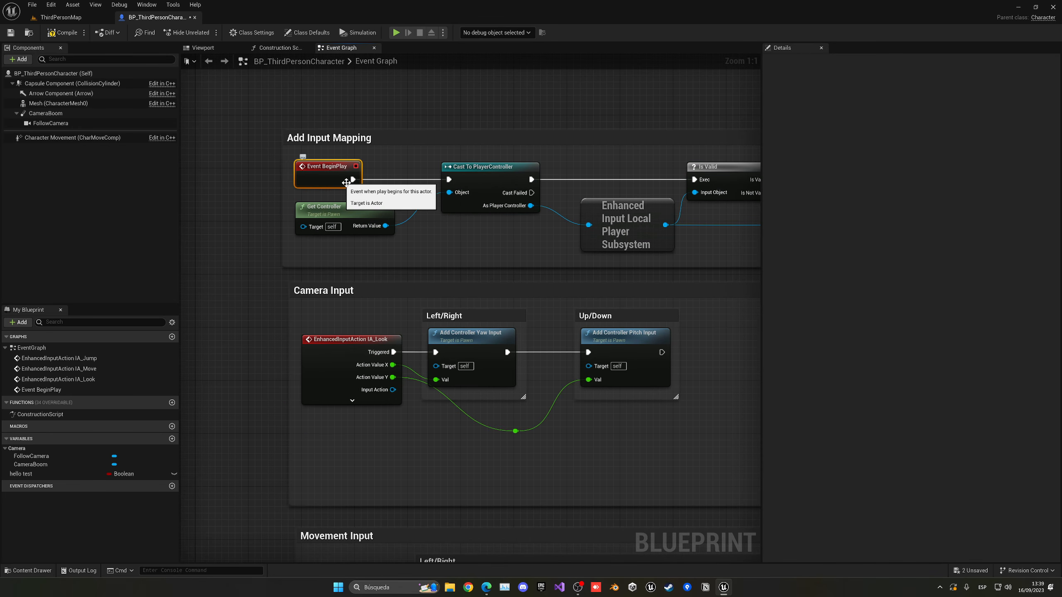
Inspect the Get Controller, Cast To PlayerController, Enhanced Input Local Player Subsystem and Add Mapping Context nodes.
click(352, 211)
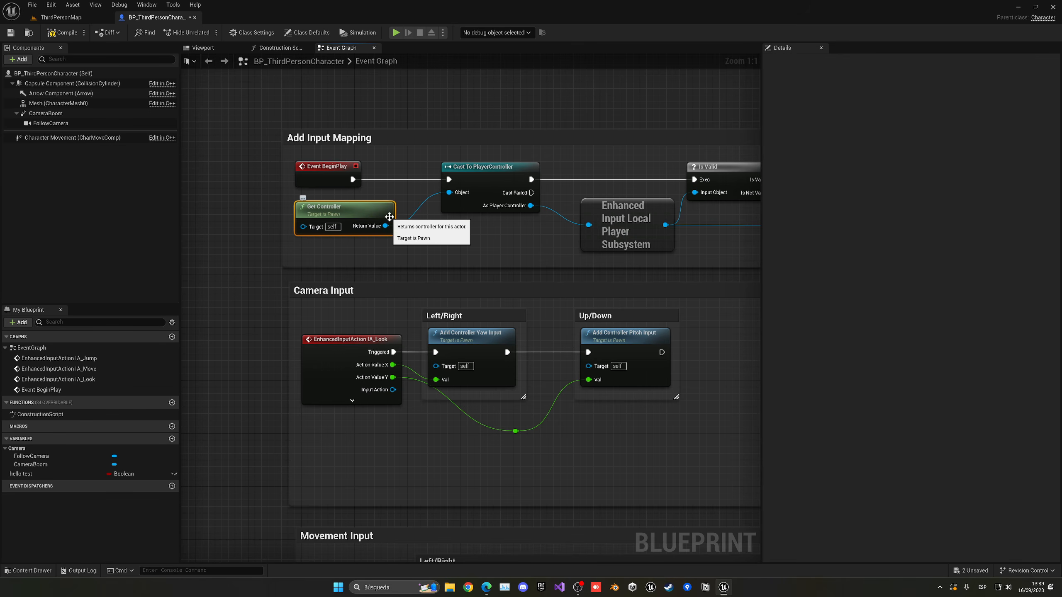
click(494, 172)
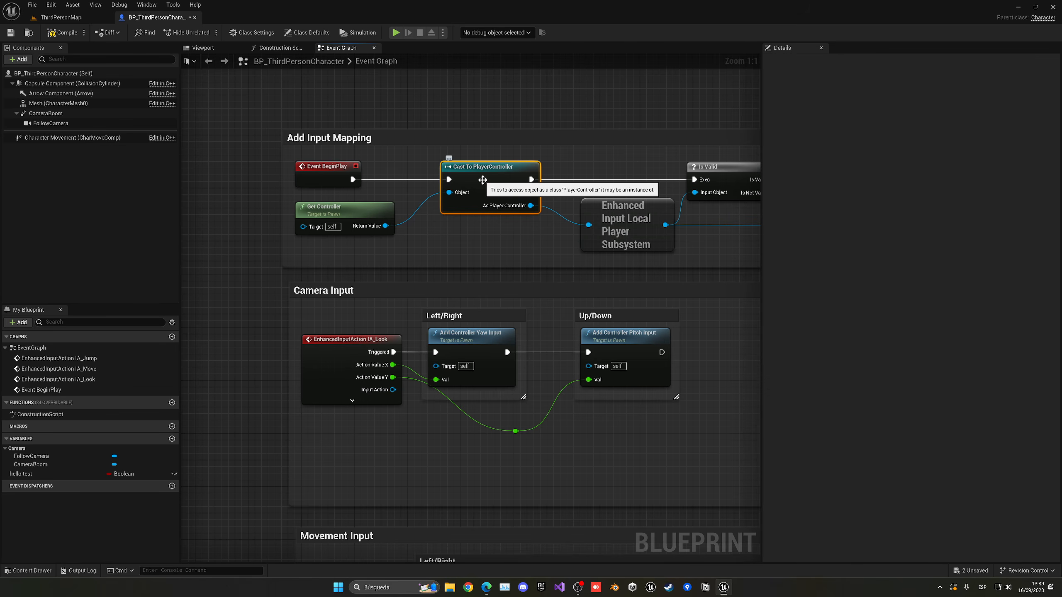
right_drag(483, 180, 325, 172)
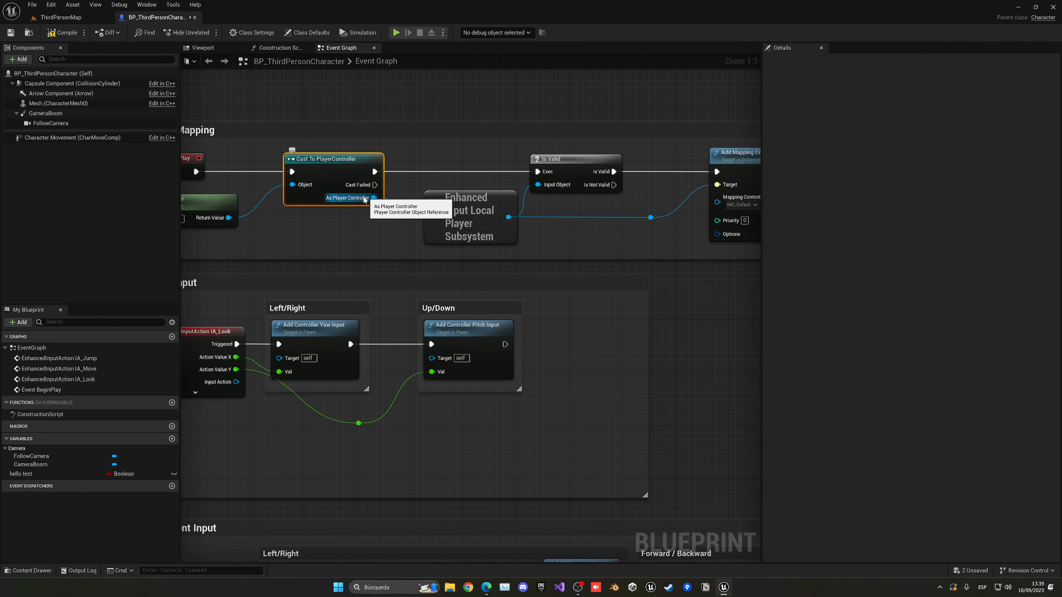
click(465, 218)
right_drag(663, 212, 532, 217)
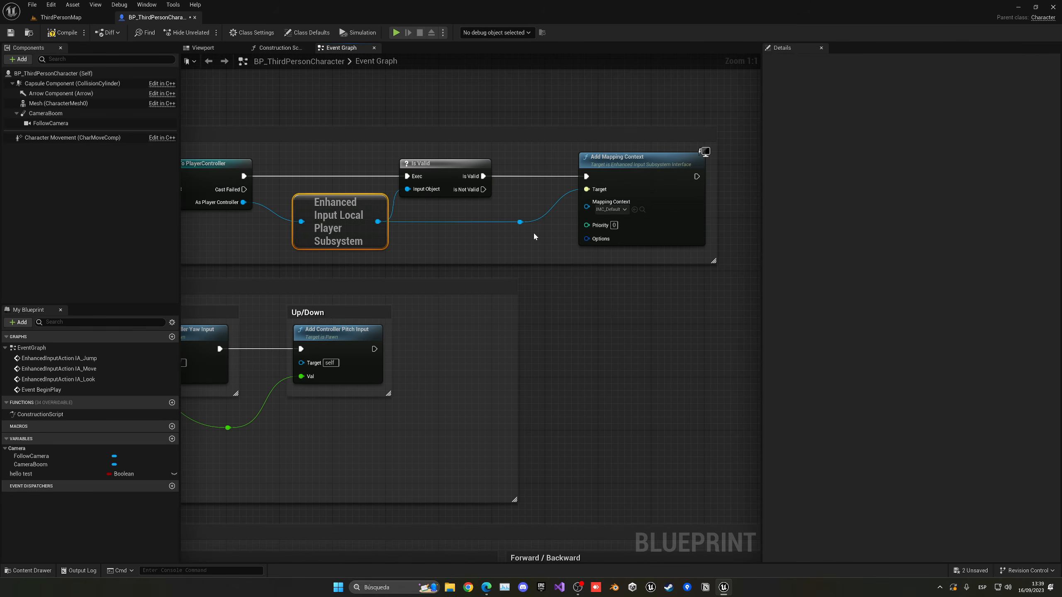
click(625, 185)
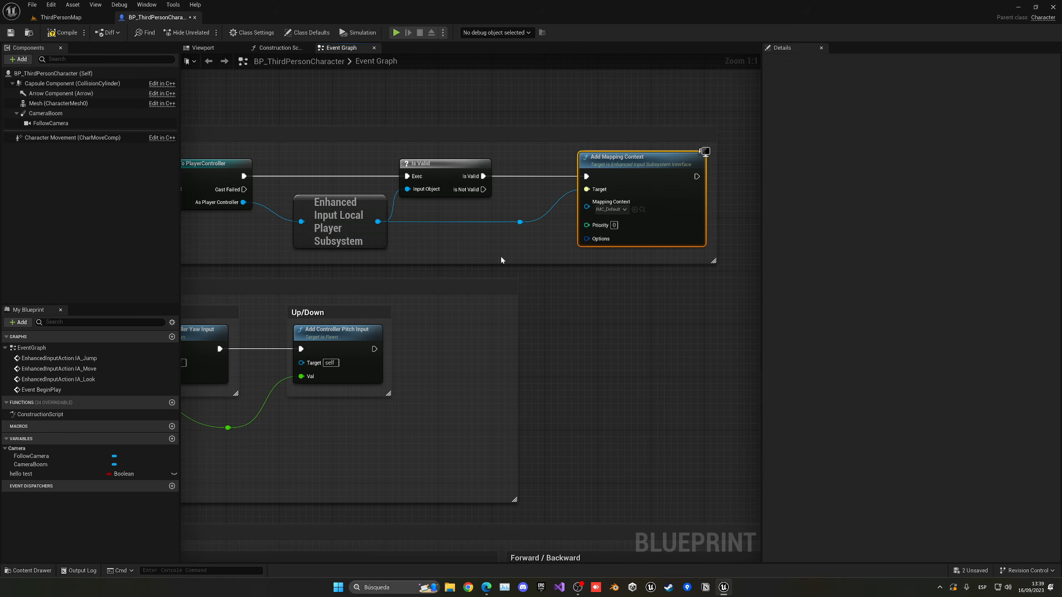
right_drag(501, 260, 710, 262)
click(411, 172)
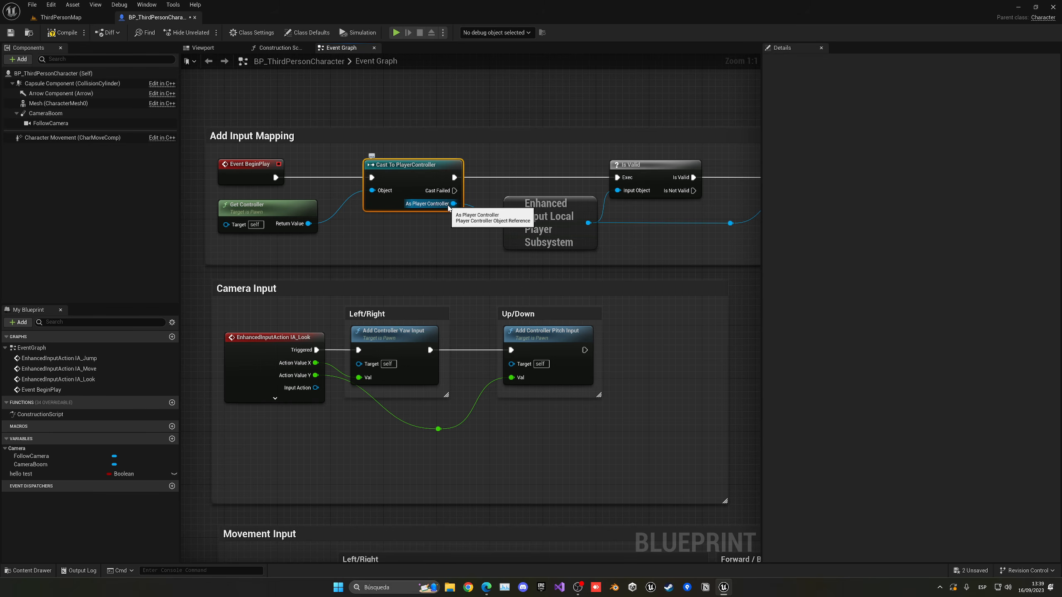
Create a new function named test in BP_ThirdPersonCharacter.
scroll(469, 220, down, 3)
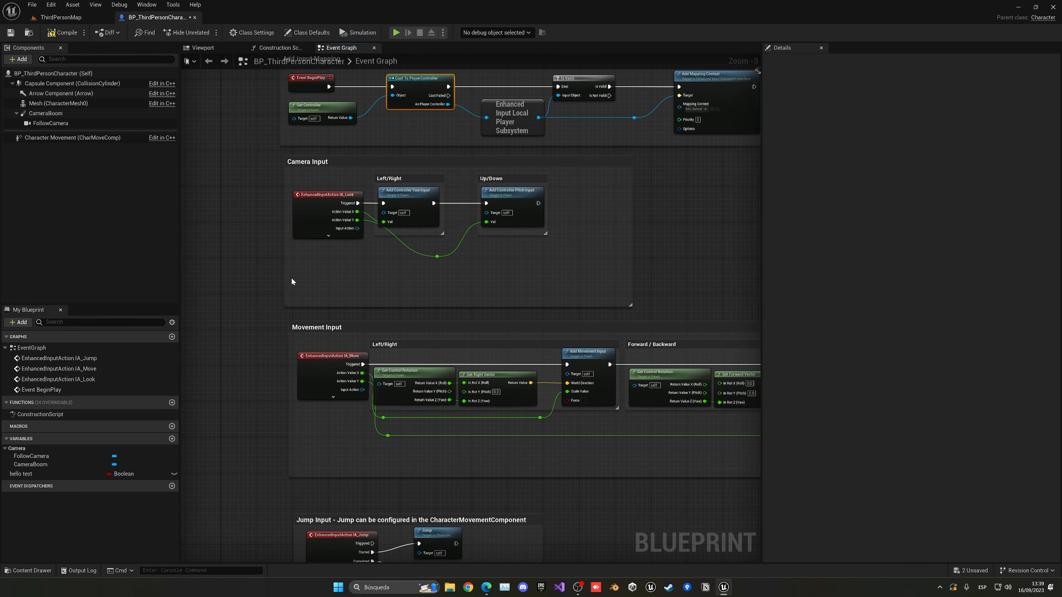
click(172, 403)
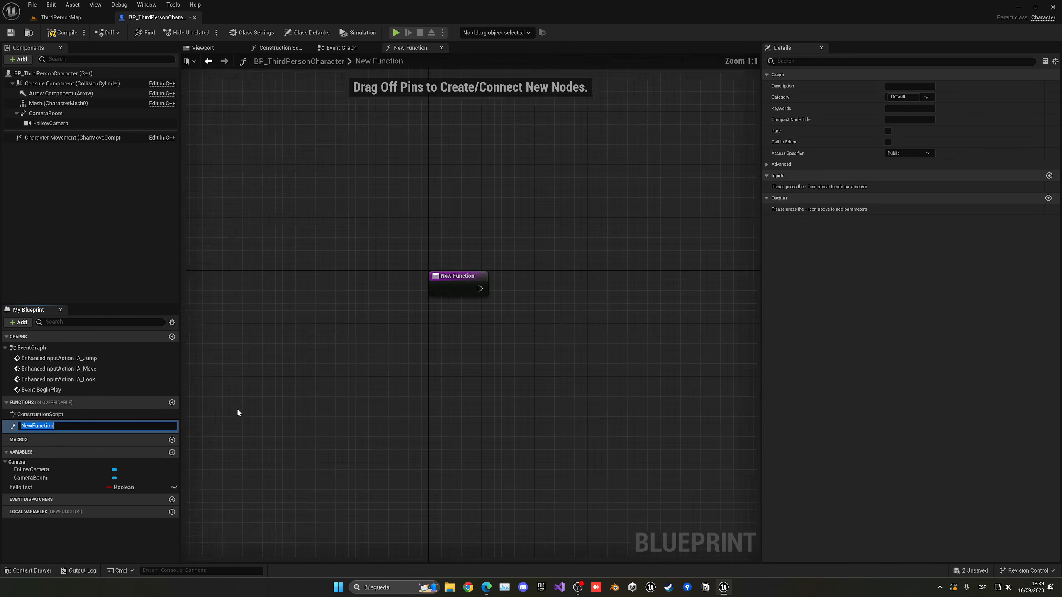
key(Return)
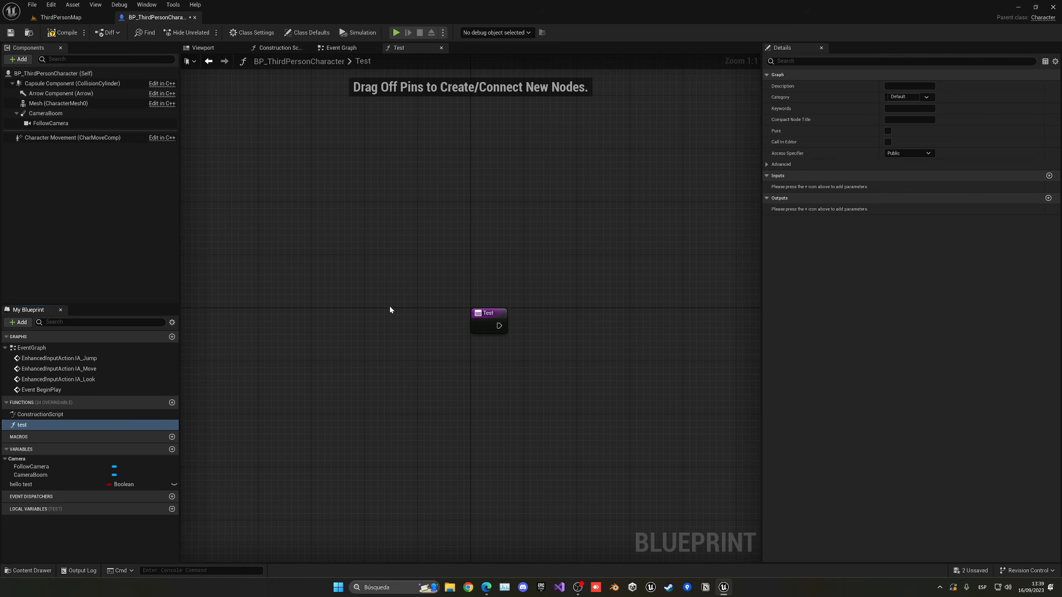
Place a call to the test function in the Event Graph, in the empty area of the Camera Input group.
click(336, 48)
right_click(347, 279)
text(test)
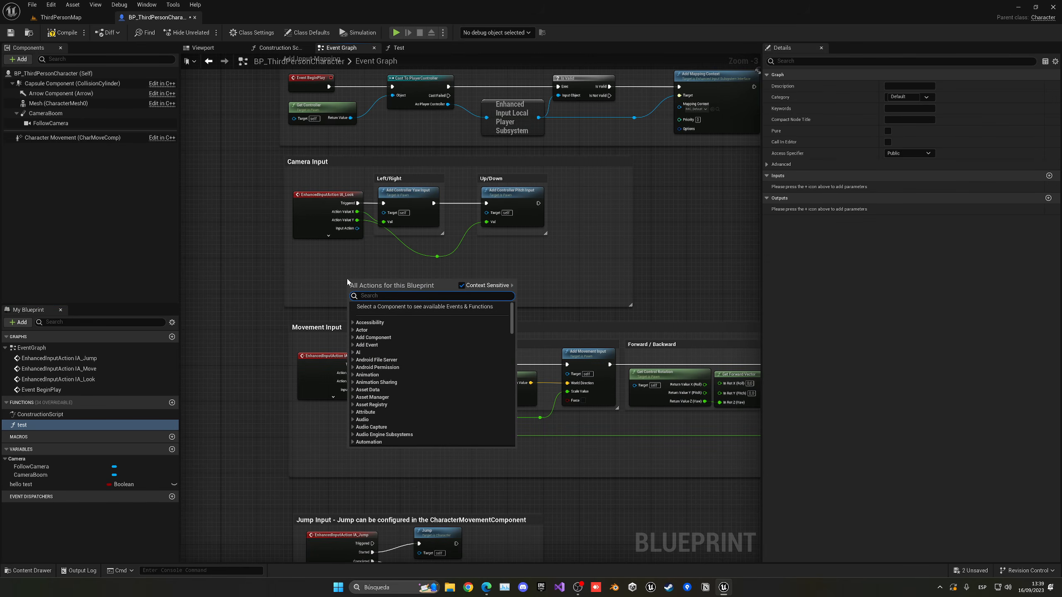
key(Return)
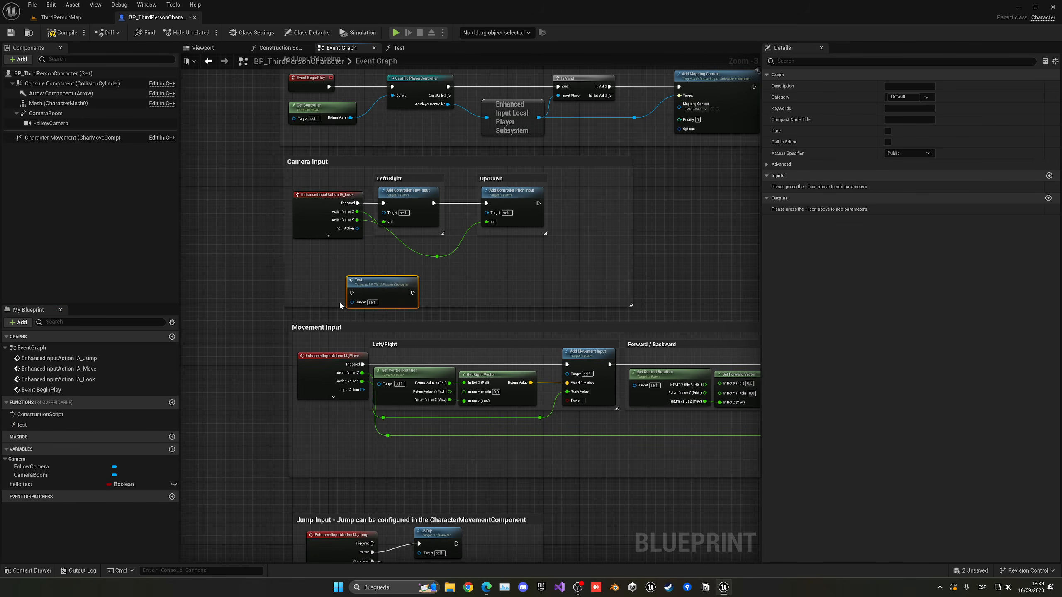
Delete the Test call node from the Event Graph and remove the test function from the blueprint.
key(Delete)
click(59, 426)
key(Delete)
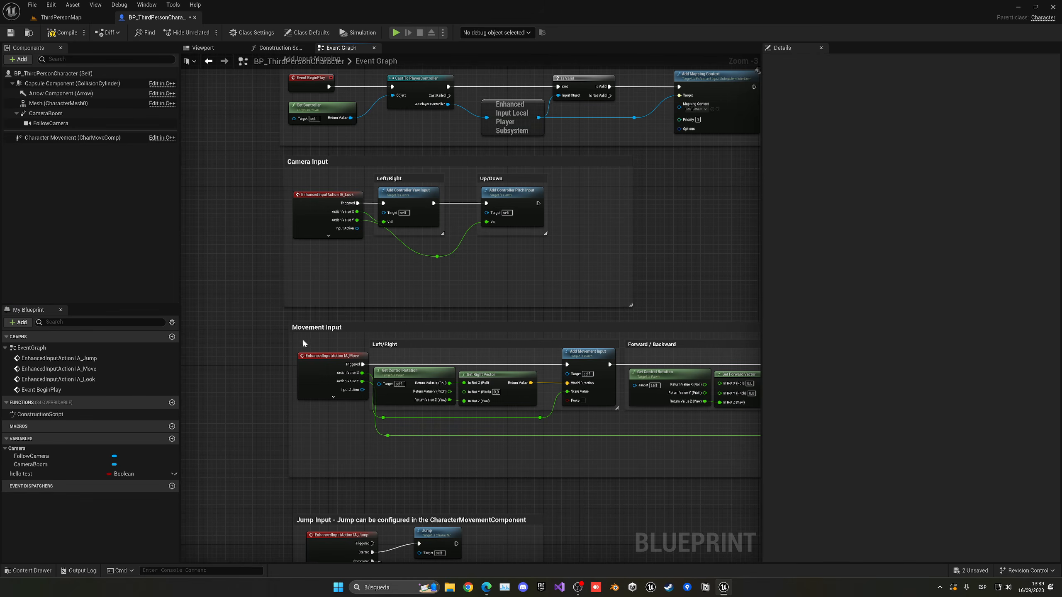
Save the BP_ThirdPersonCharacter blueprint.
right_drag(249, 279, 231, 335)
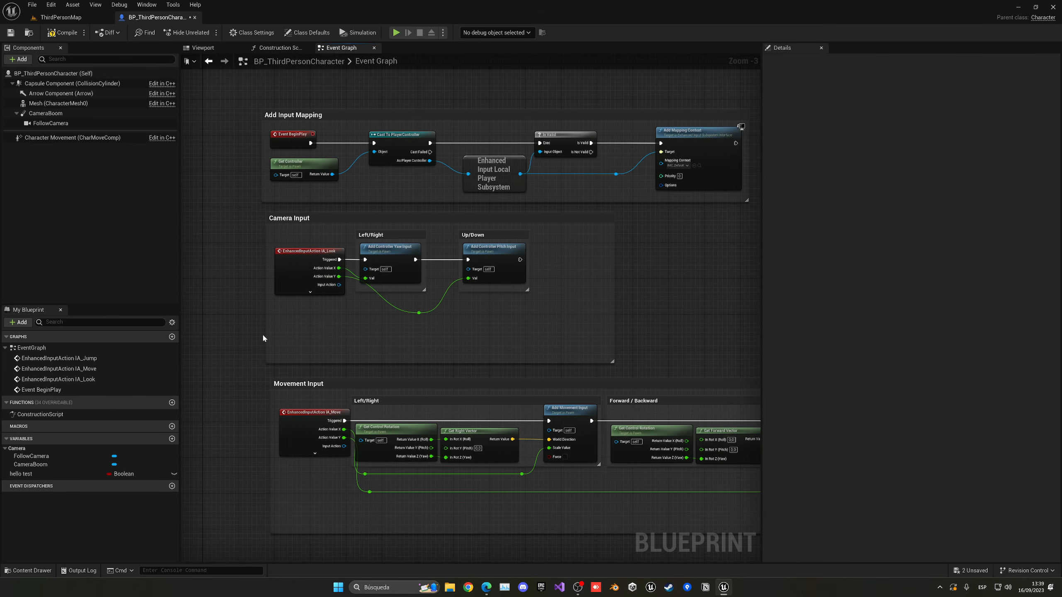
mouse_move(336, 325)
right_down()
mouse_move(288, 334)
mouse_move(330, 319)
right_up()
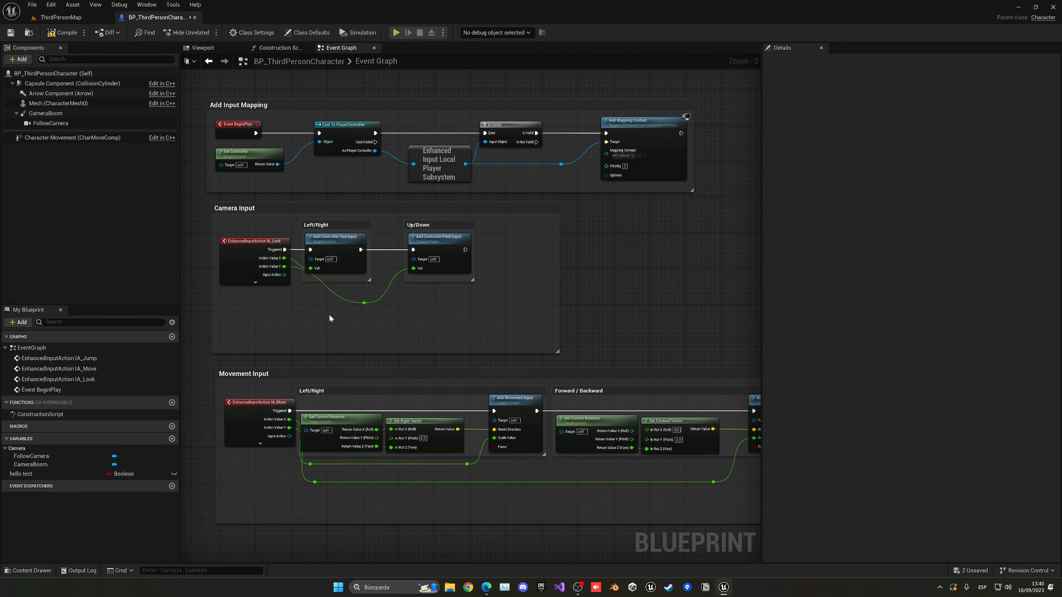
key(ctrl+s)
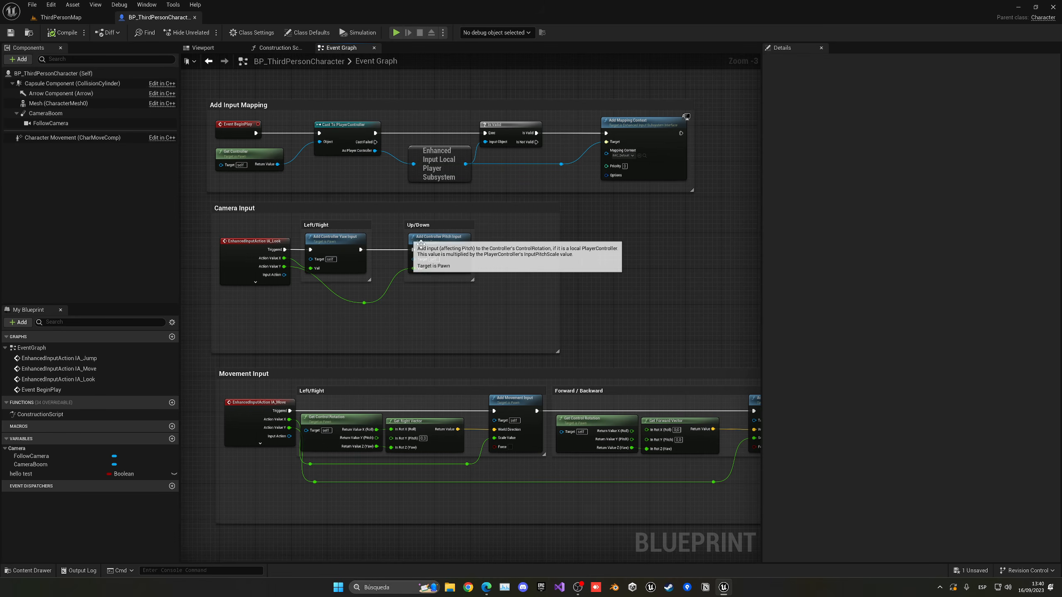
Look over the Camera Input, Movement Input and Jump Input node groups in the Event Graph.
right_drag(580, 305, 583, 202)
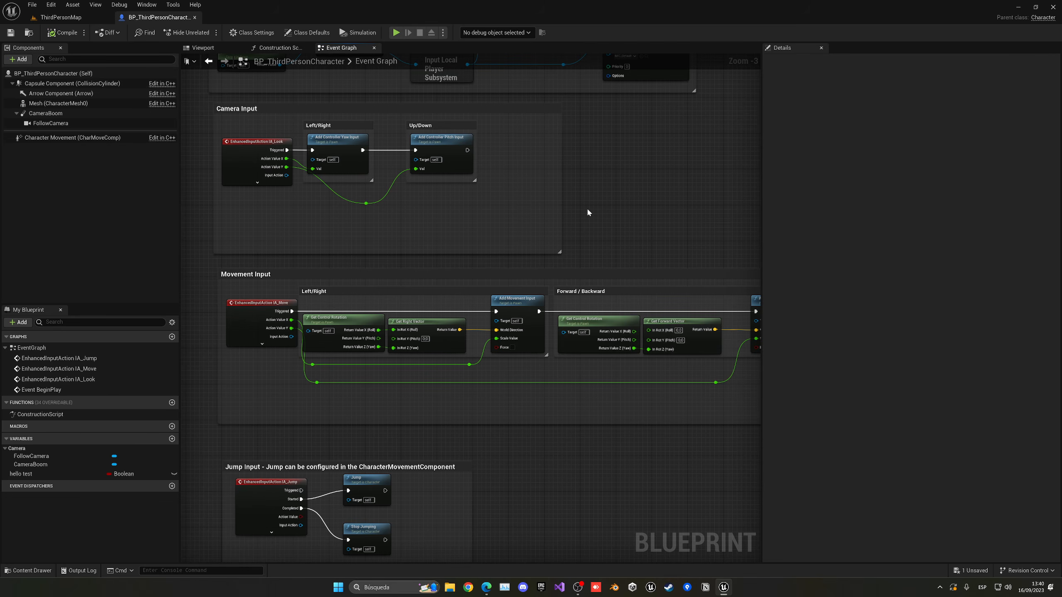
scroll(587, 210, down, 2)
right_drag(574, 280, 536, 161)
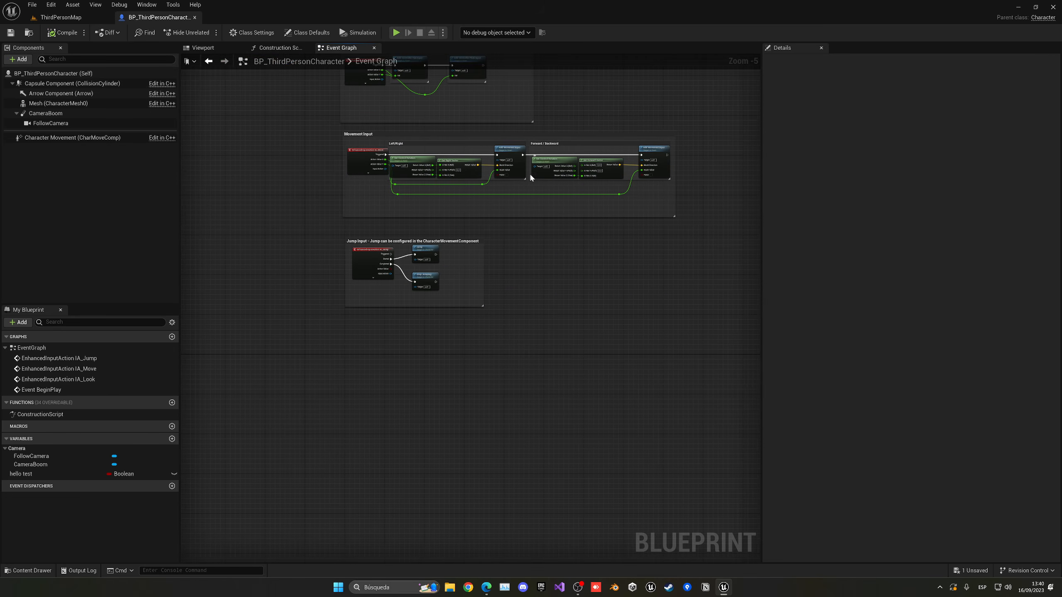
Examine the Jump Input node group and the input action assets in the ThirdPerson Input Actions folder.
scroll(388, 243, up, 2)
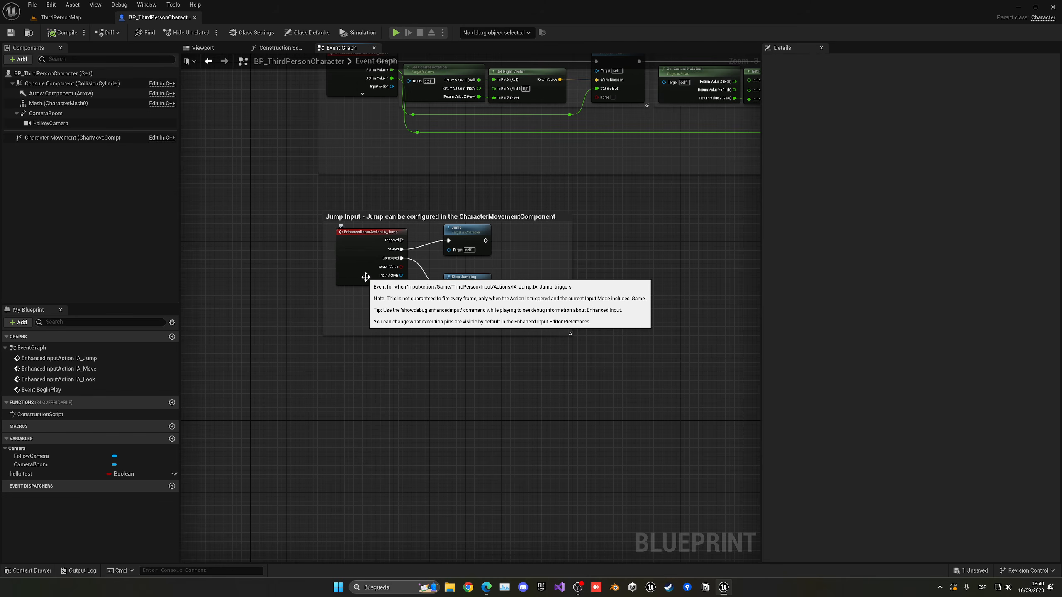
right_drag(360, 300, 337, 364)
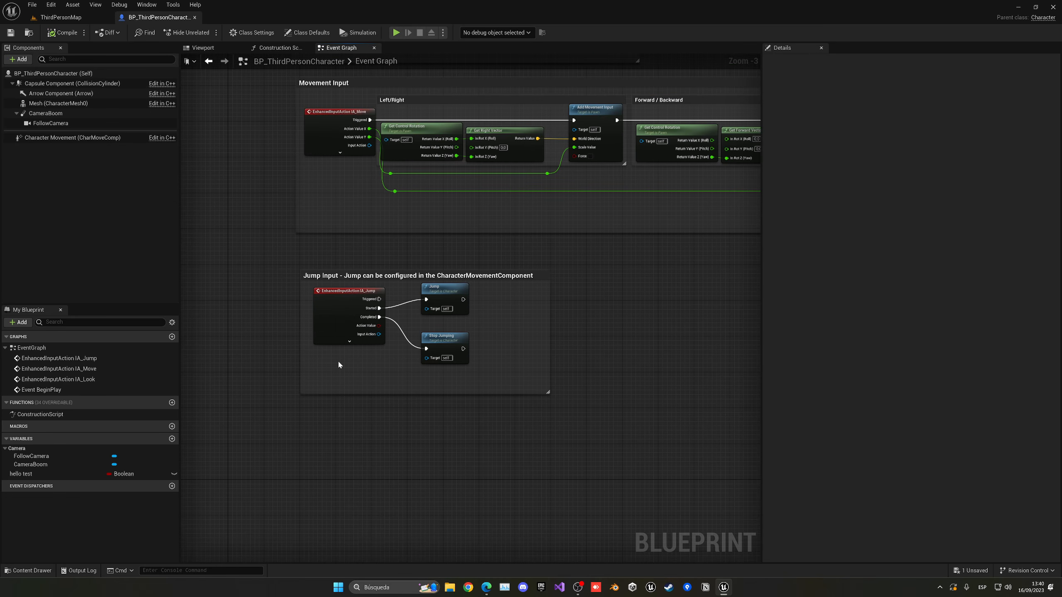
click(61, 17)
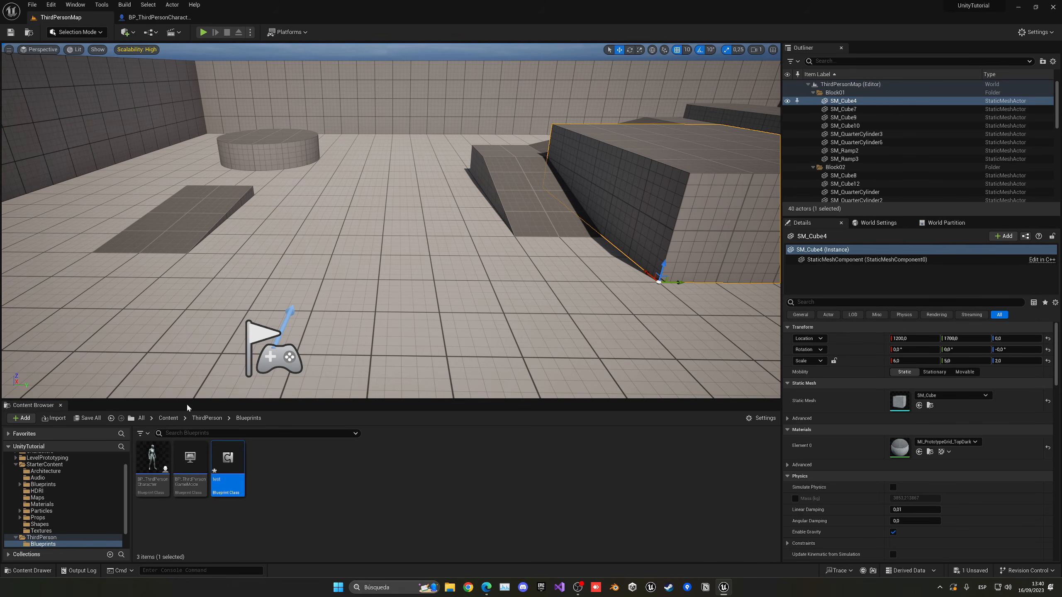
click(207, 418)
double_click(190, 456)
double_click(161, 458)
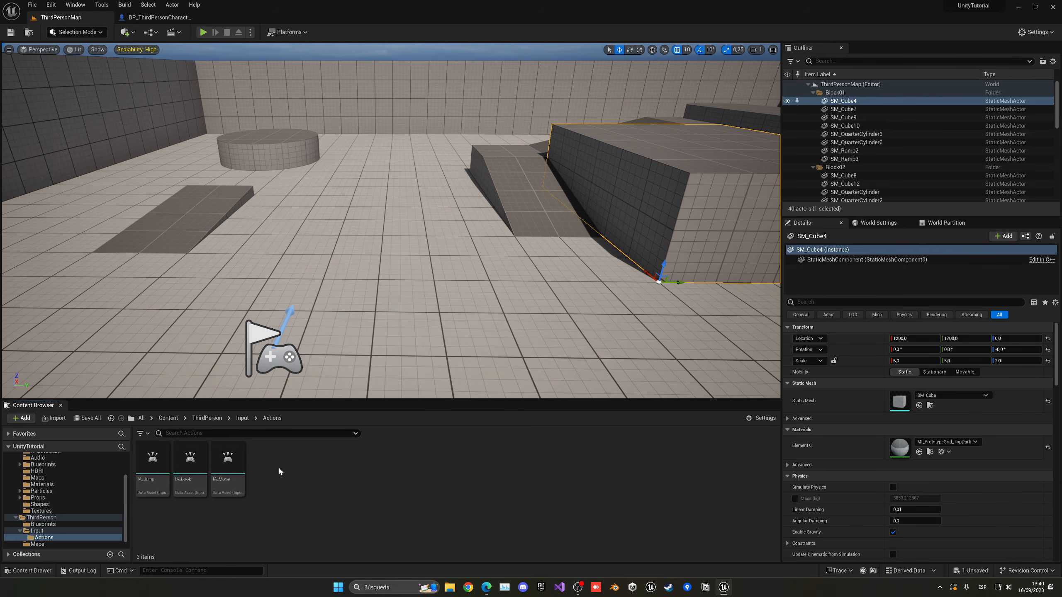
click(159, 17)
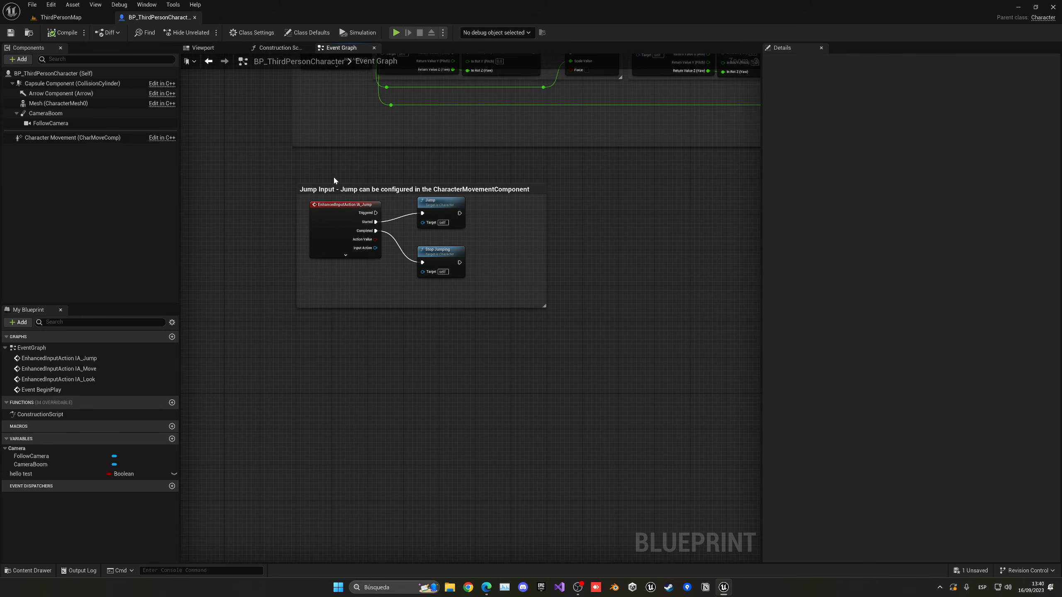
Add an F keyboard event node to the Event Graph, below the Jump Input group.
right_click(314, 362)
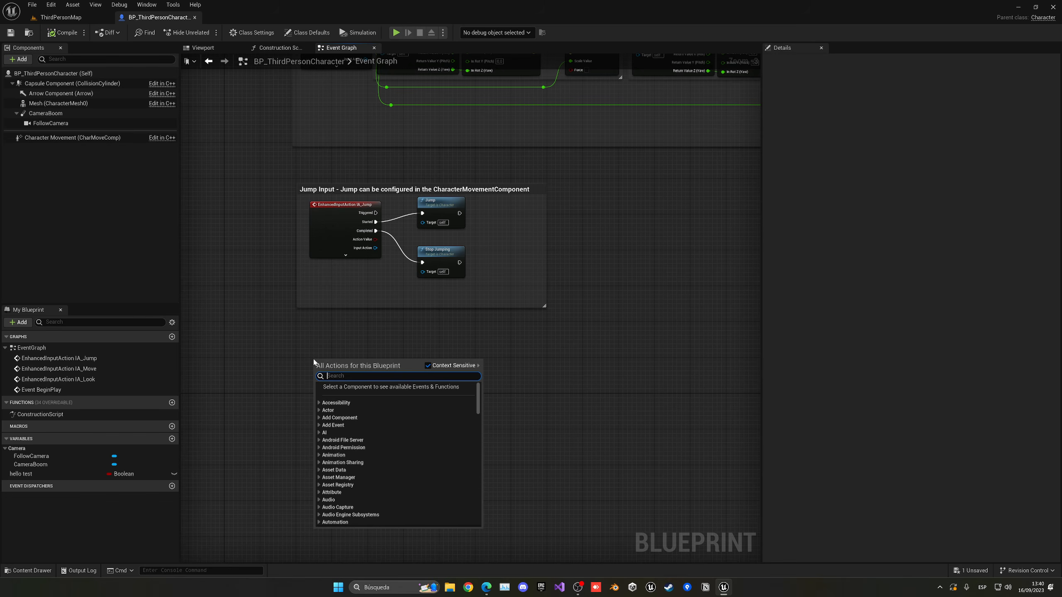
text(f key)
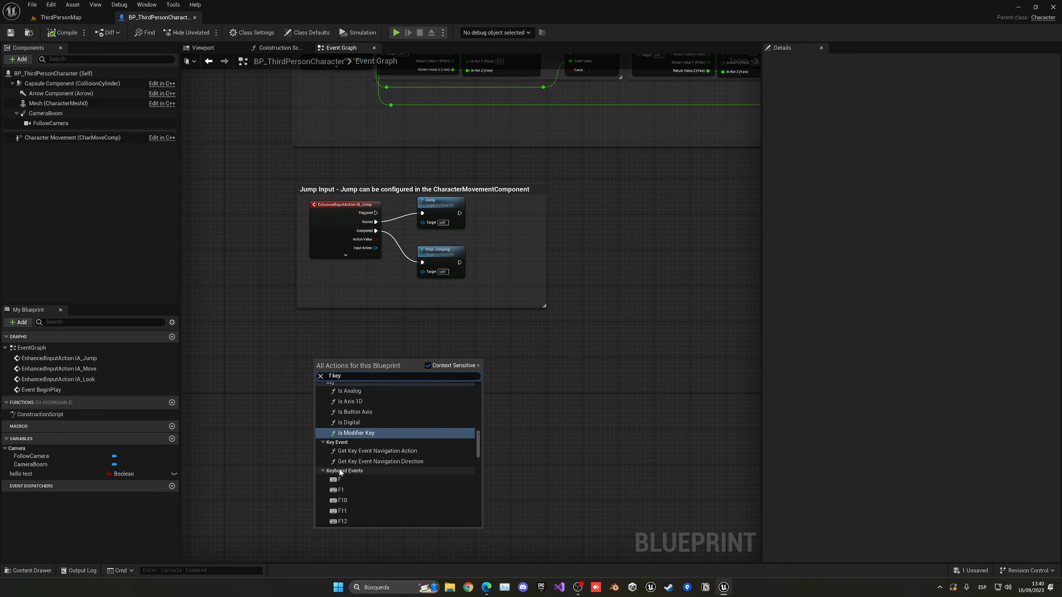
click(339, 479)
scroll(341, 392, up, 3)
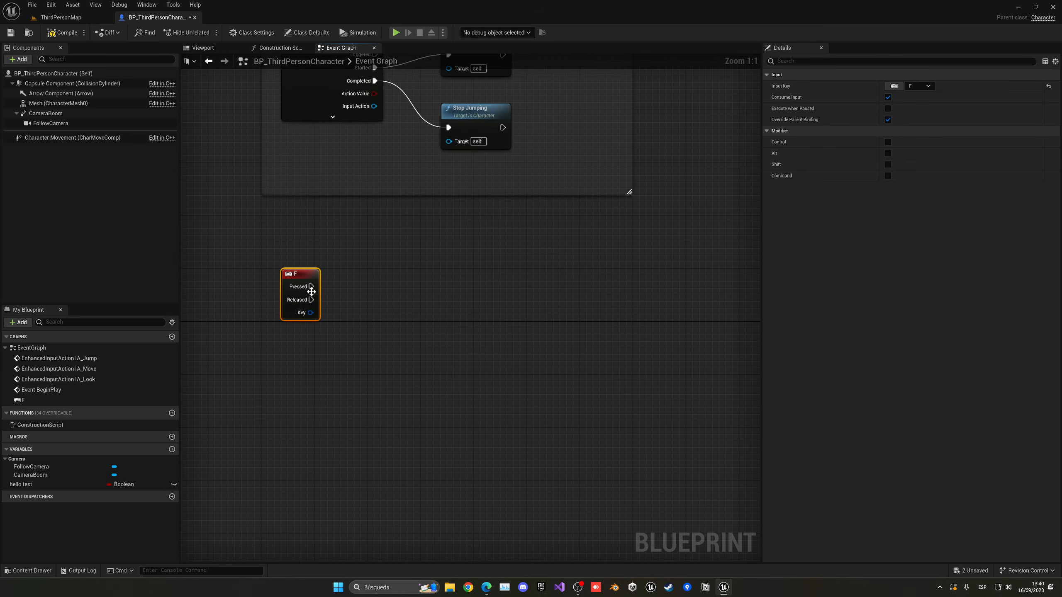
Attach a Print String node with the text Hello to the F event's Pressed output.
drag(311, 287, 369, 286)
text(print)
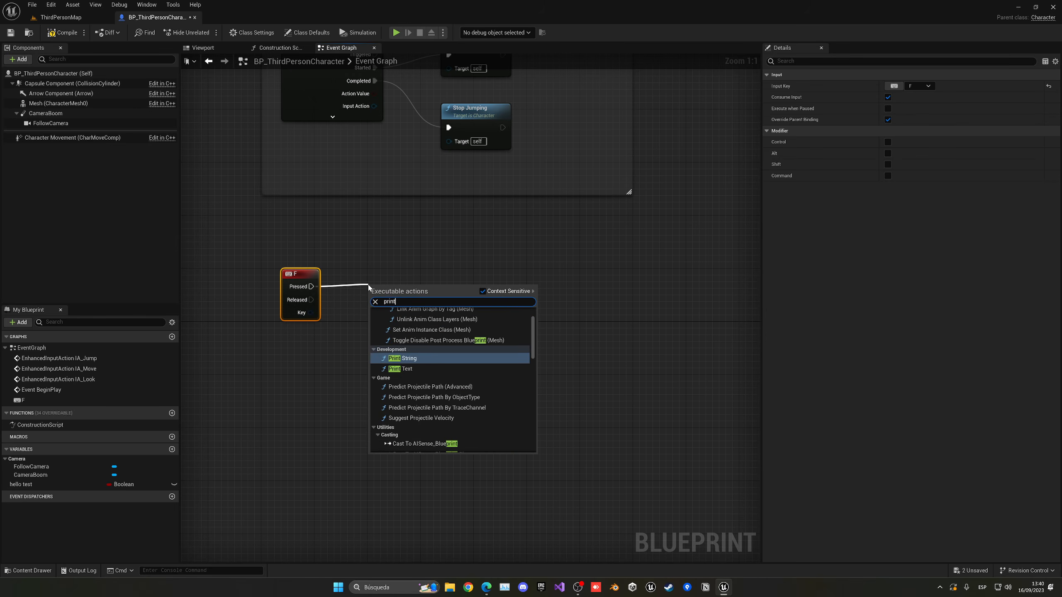
key(Return)
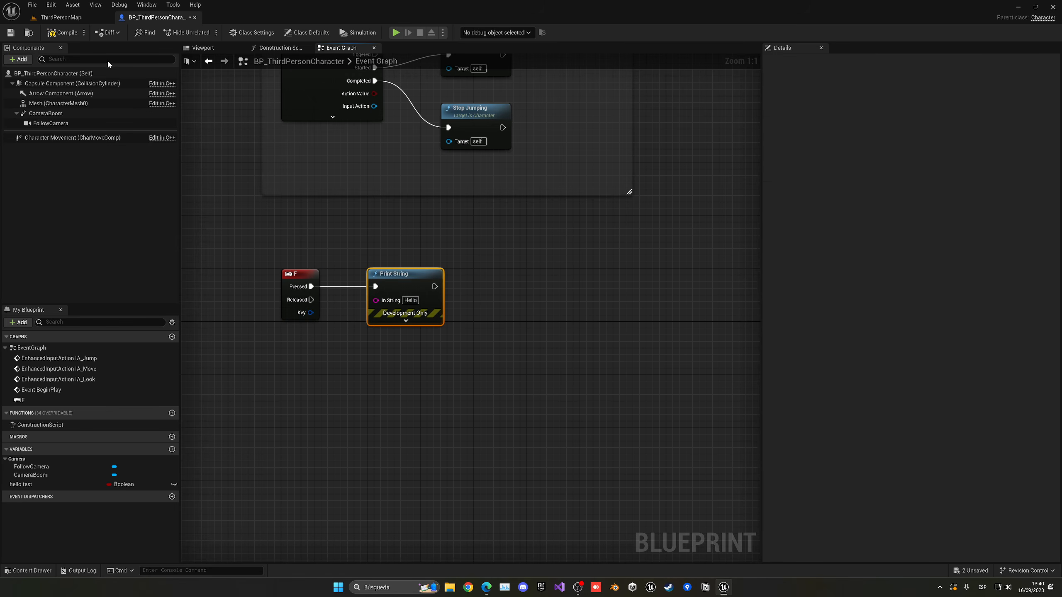
Play ThirdPersonMap to test the F event's printed message, and end the play session.
click(82, 18)
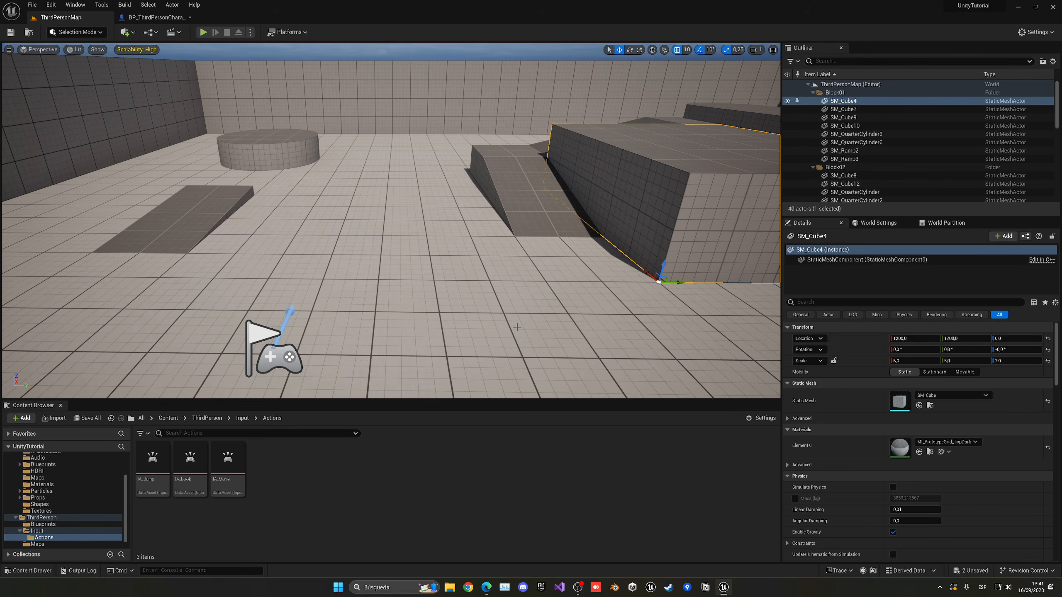
click(203, 32)
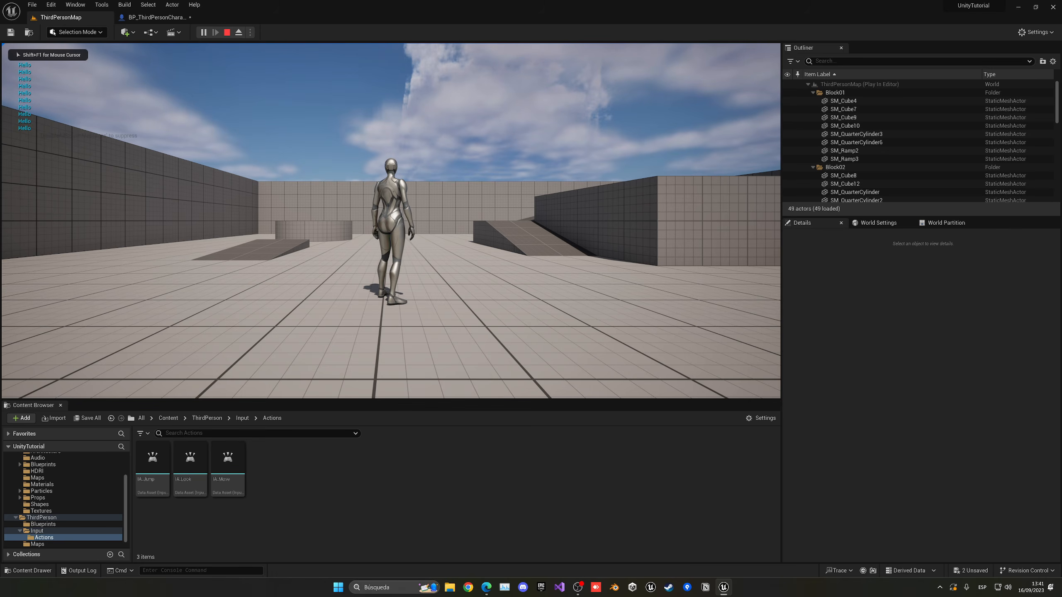
key(F8)
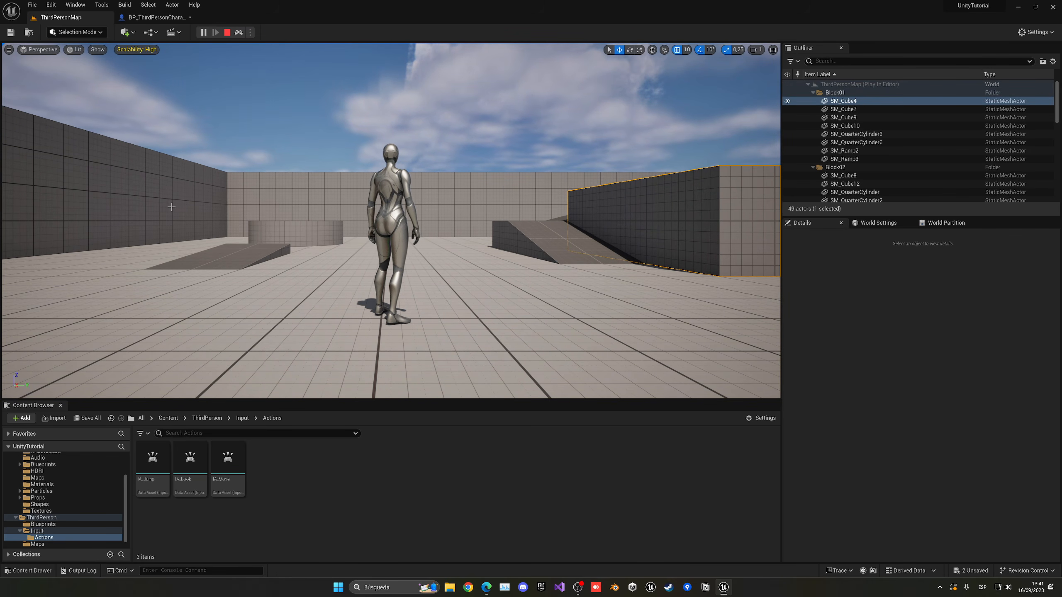
key(Escape)
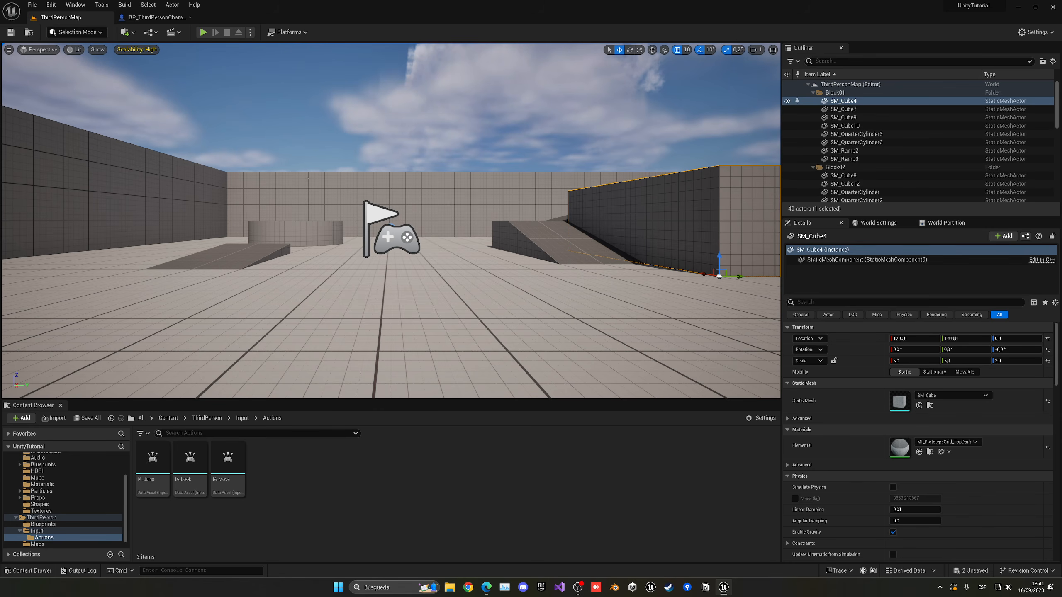
Delete the Print String node connected to the F event in the character's Event Graph.
click(154, 18)
key(Delete)
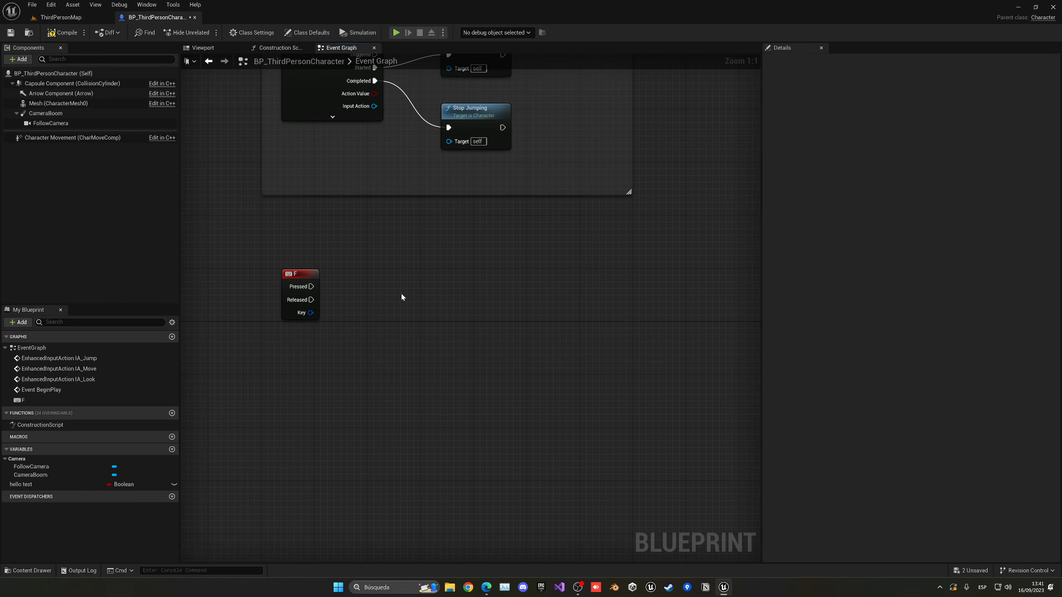
drag(312, 287, 382, 290)
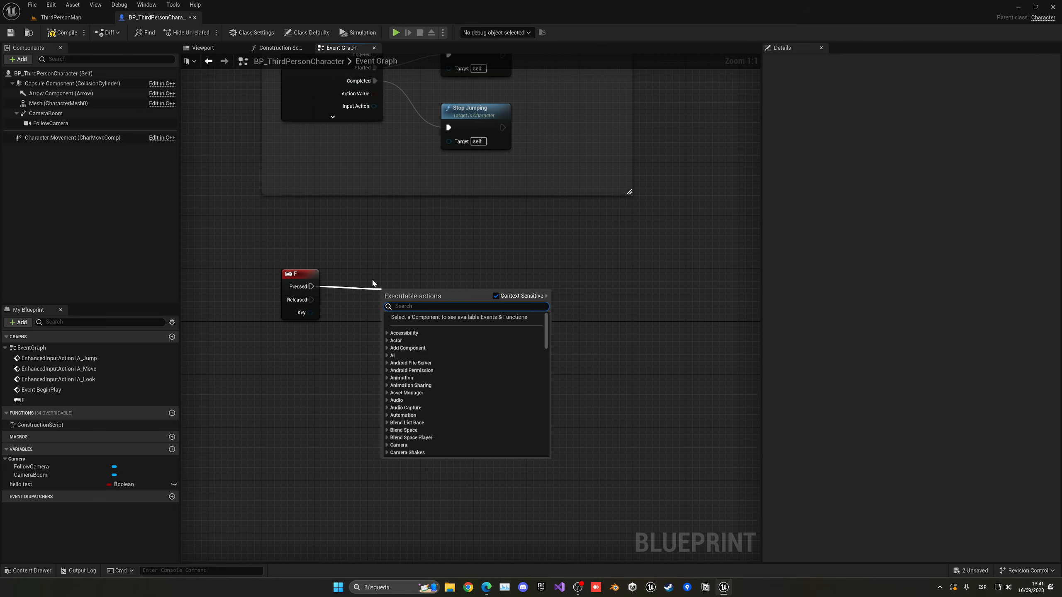
click(321, 202)
Add a Spot Light component to the character, keeping the default name SpotLight.
click(209, 61)
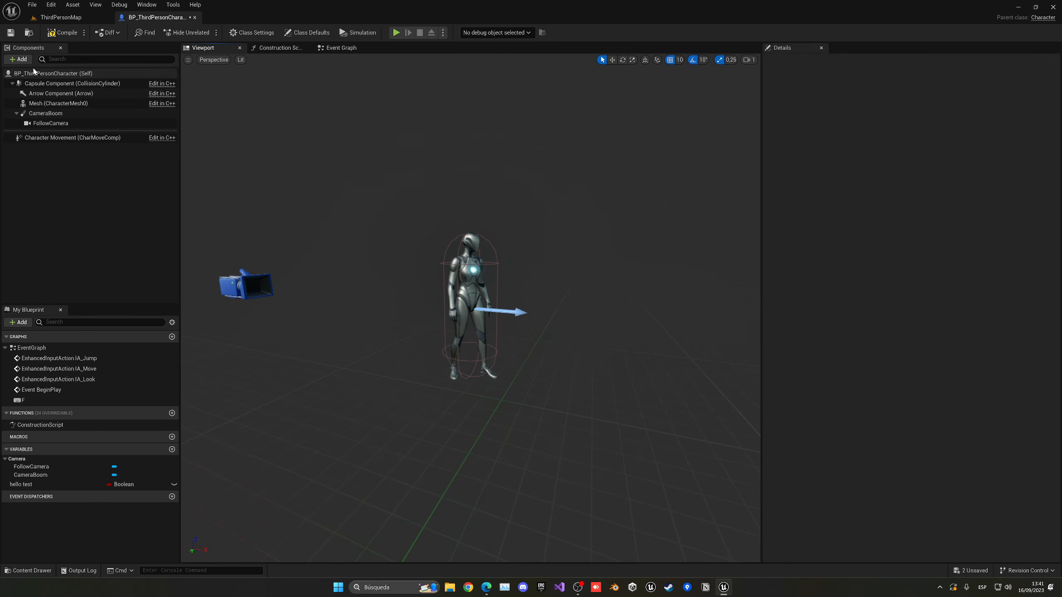
click(22, 60)
text(ligh)
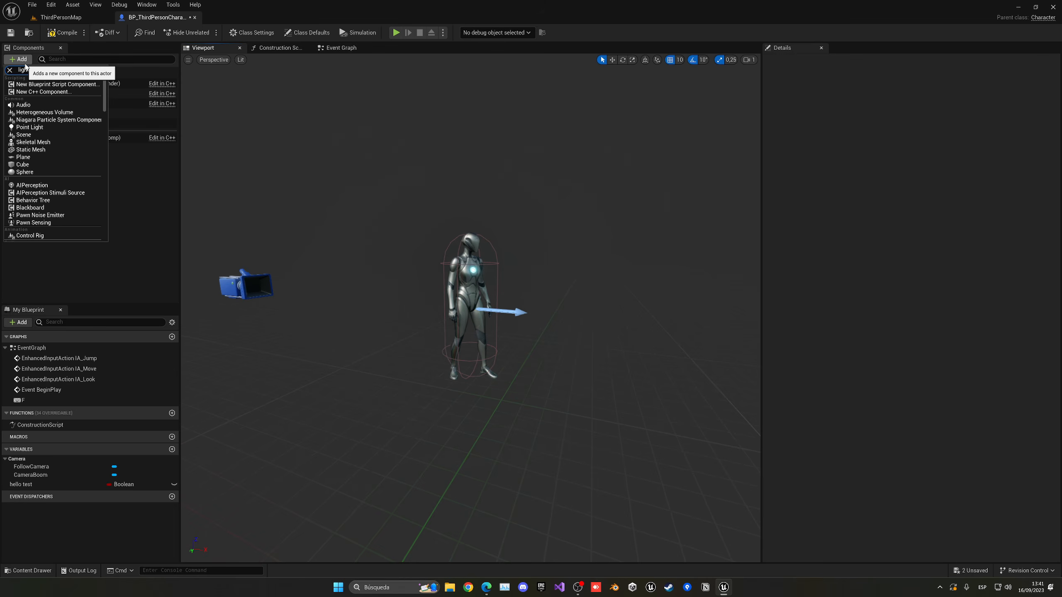
text(t)
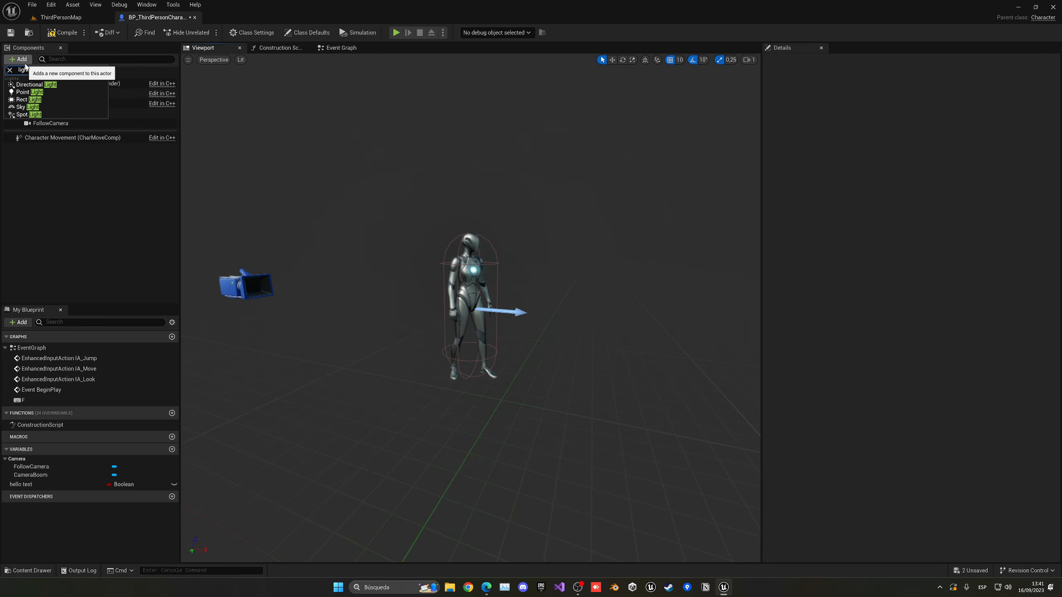
click(23, 114)
click(126, 95)
Move the spot light in front of the character's head, to location 20, 0, 80.
right_drag(405, 268, 424, 279)
drag(424, 269, 436, 214)
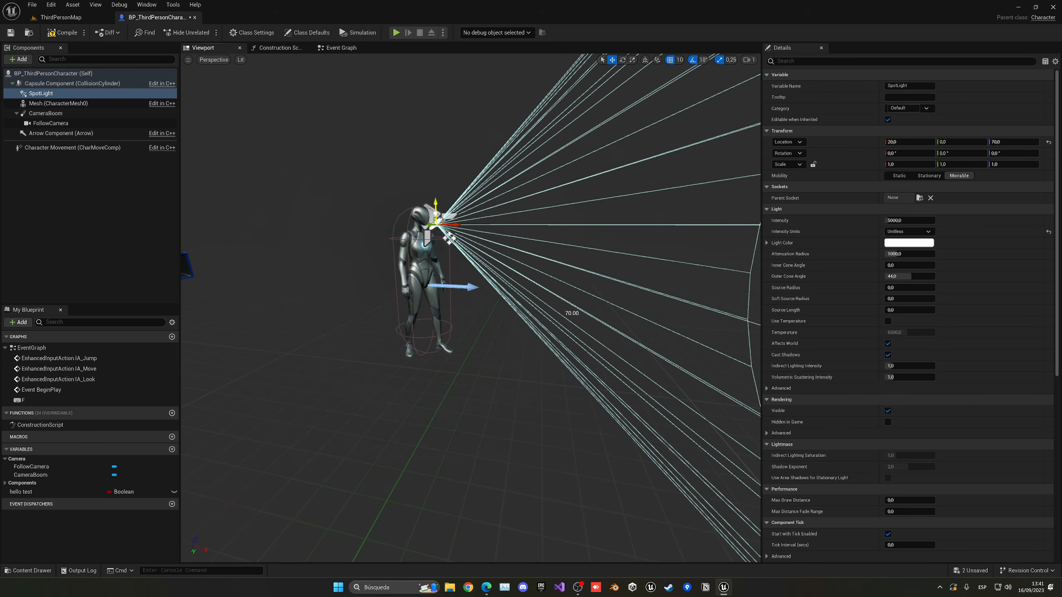
mouse_move(435, 214)
right_down()
mouse_move(451, 215)
mouse_move(429, 211)
right_up()
key(w)
drag(429, 215, 430, 204)
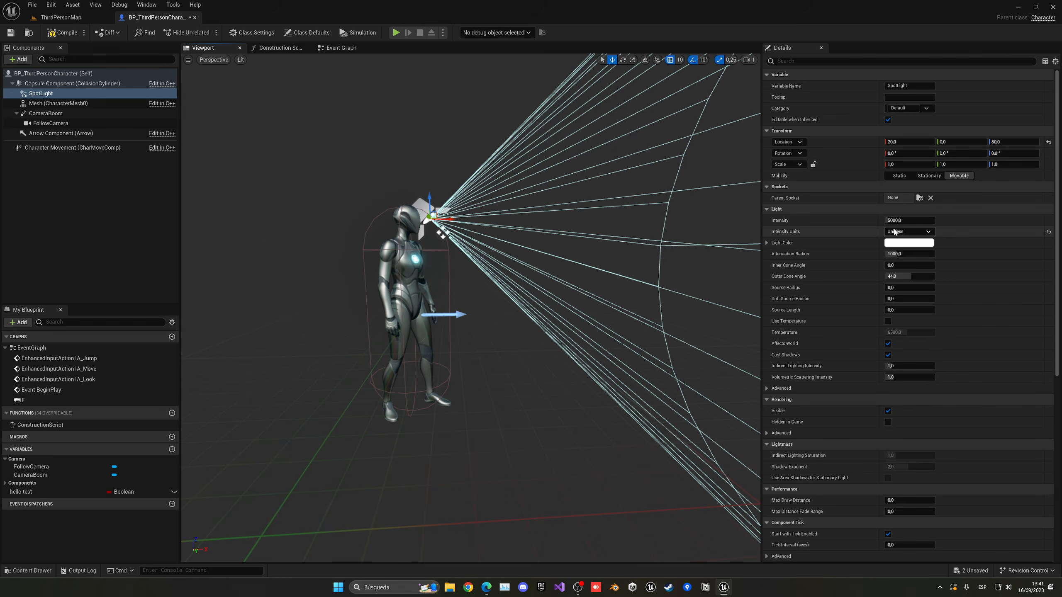
Raise the spot light's intensity to about 25445 and its attenuation radius to 16384.
drag(896, 221, 918, 221)
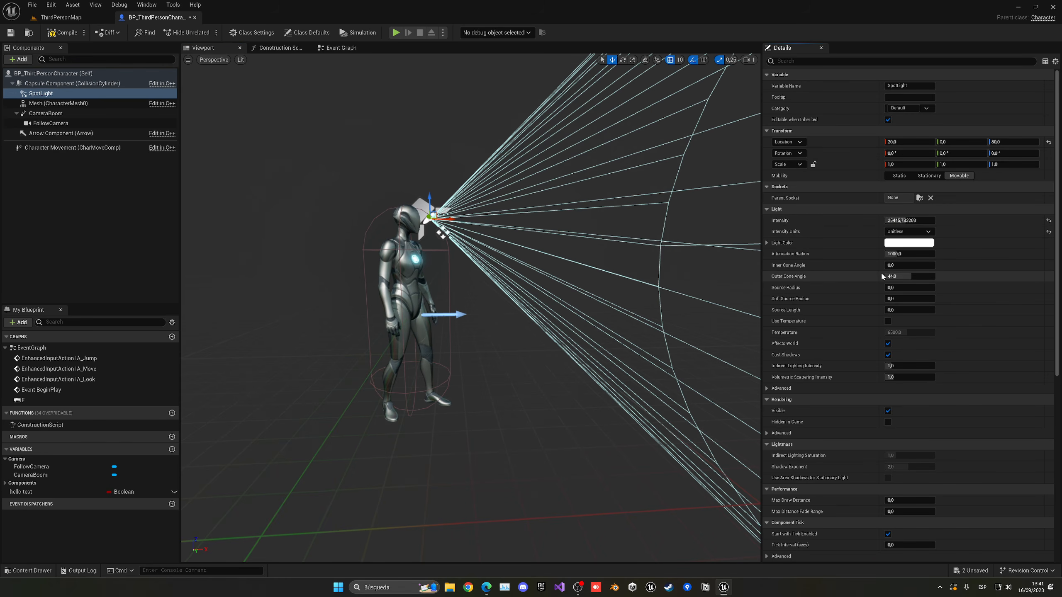
drag(888, 257, 936, 256)
right_drag(608, 232, 585, 230)
key(s)
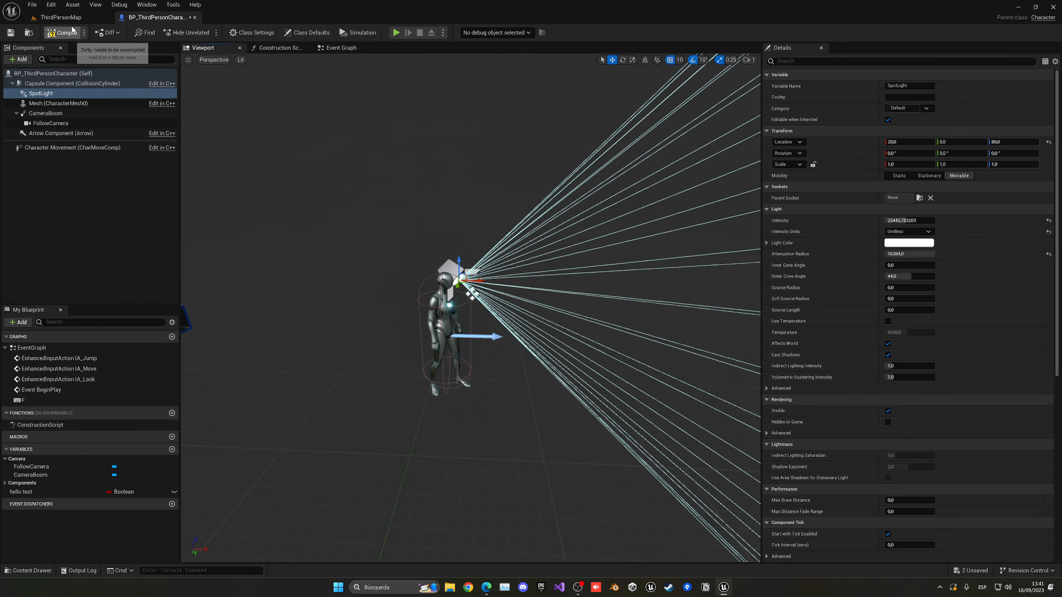
Play ThirdPersonMap and walk the character toward a wall to test the spot light, and stop playing.
click(58, 17)
click(201, 33)
key(w)
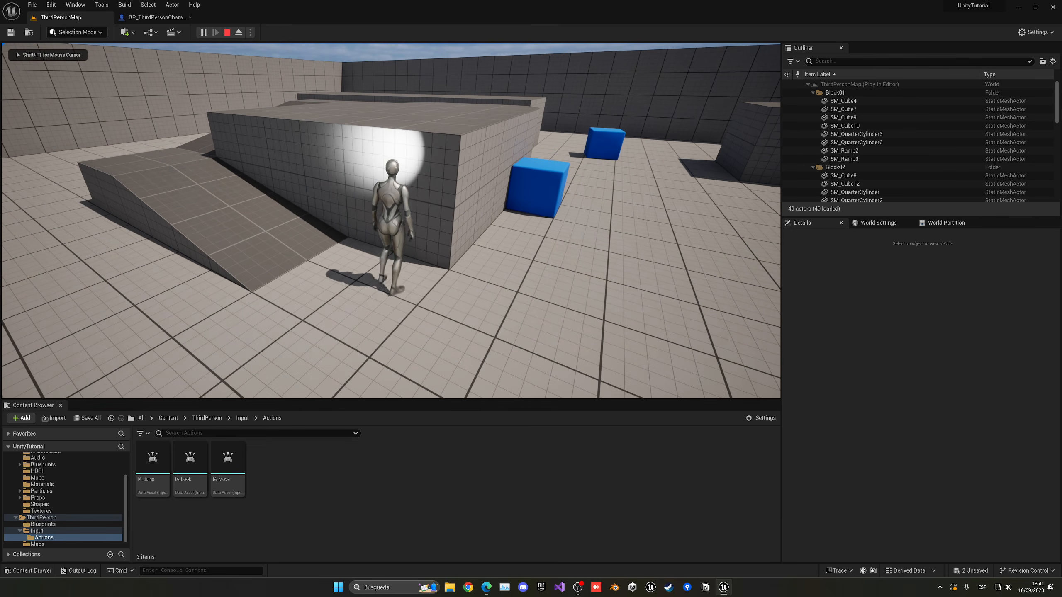
key(Escape)
click(304, 125)
Turn off the Visible property of the character's SpotLight component.
click(167, 17)
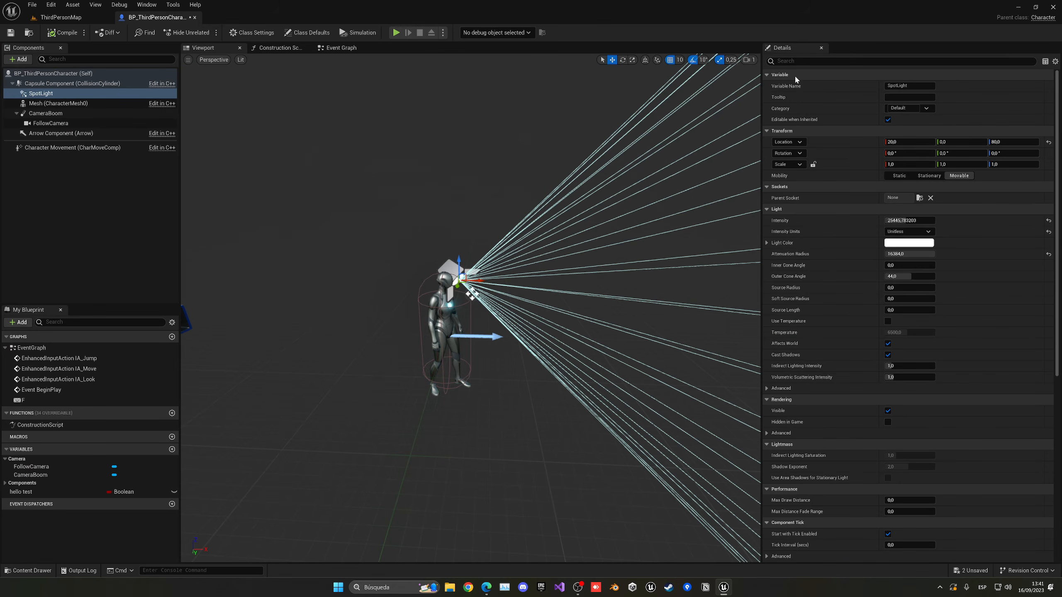
click(795, 60)
text(visi)
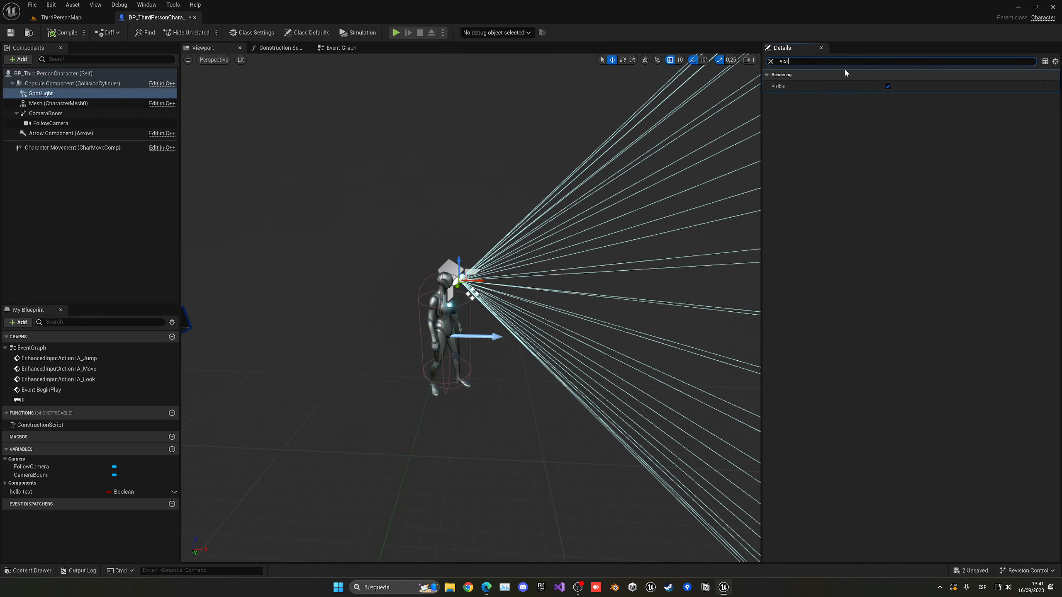
click(888, 86)
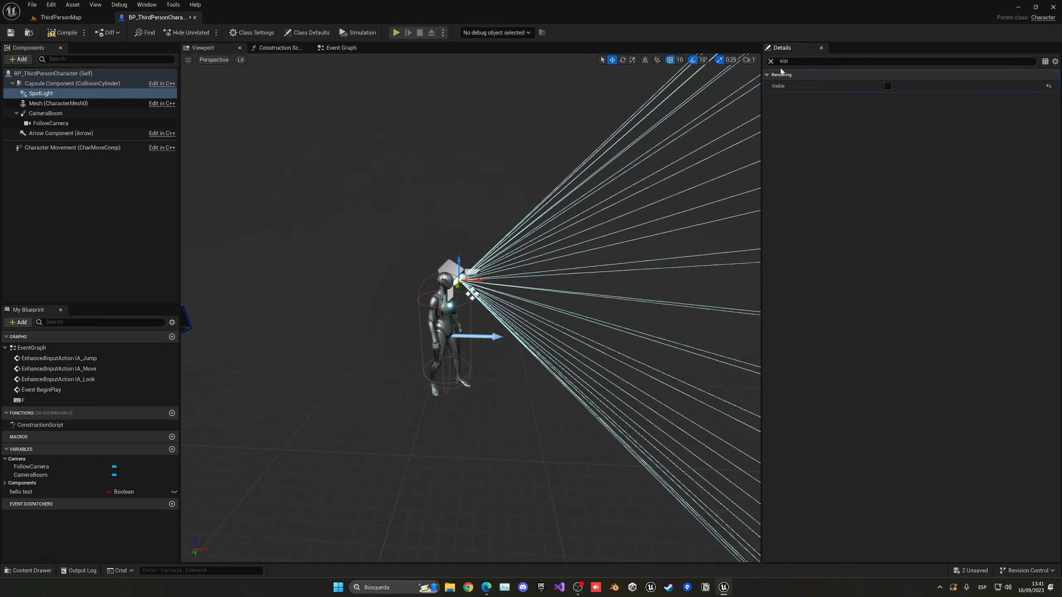
Play the level and run the character around to check the hidden spot light, and stop playing.
click(102, 19)
click(203, 33)
key(w)
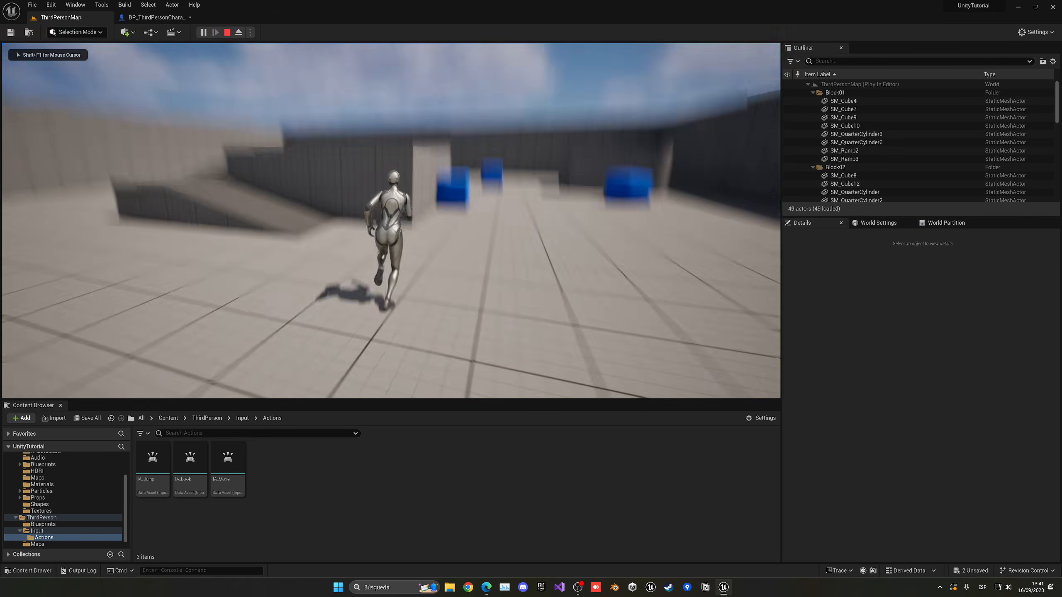
key(Escape)
In the Event Graph, add a SpotLight reference feeding a Set Visibility node with New Visibility enabled, triggered by the F event's Pressed output.
click(157, 17)
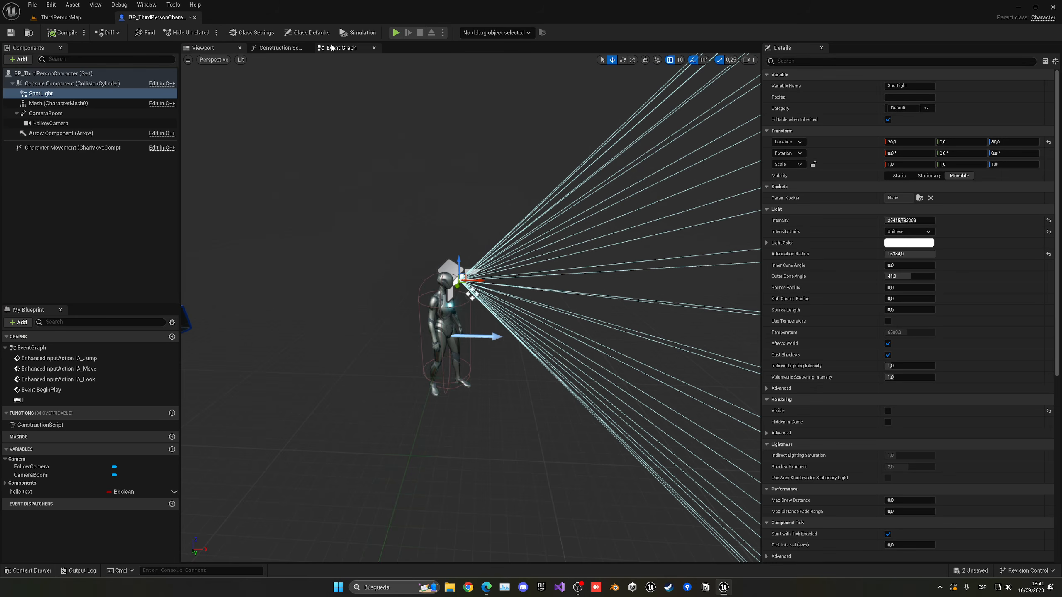
click(338, 48)
drag(51, 97, 344, 219)
text(set visi)
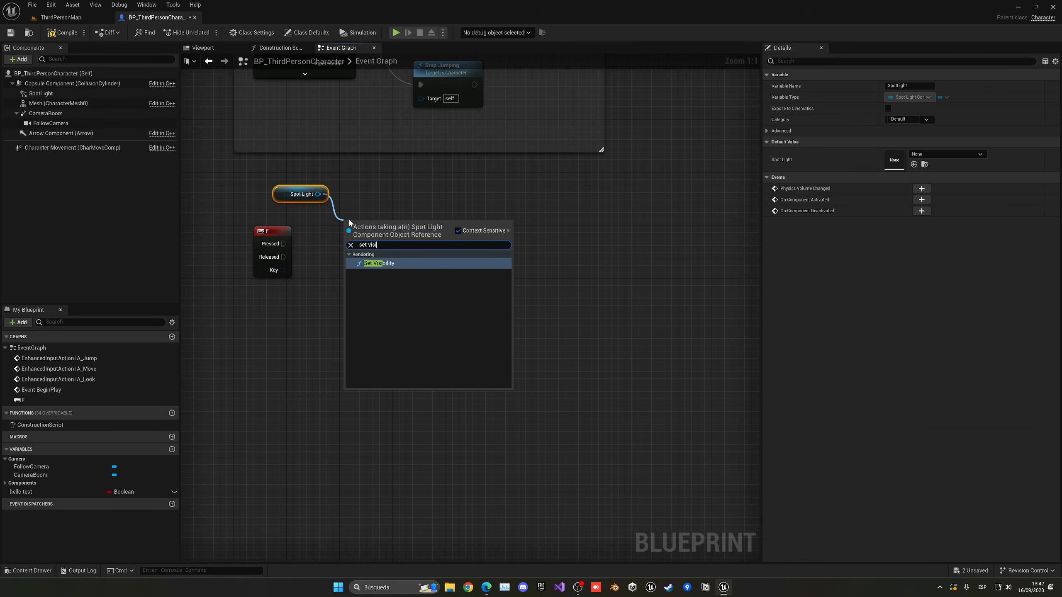
key(Return)
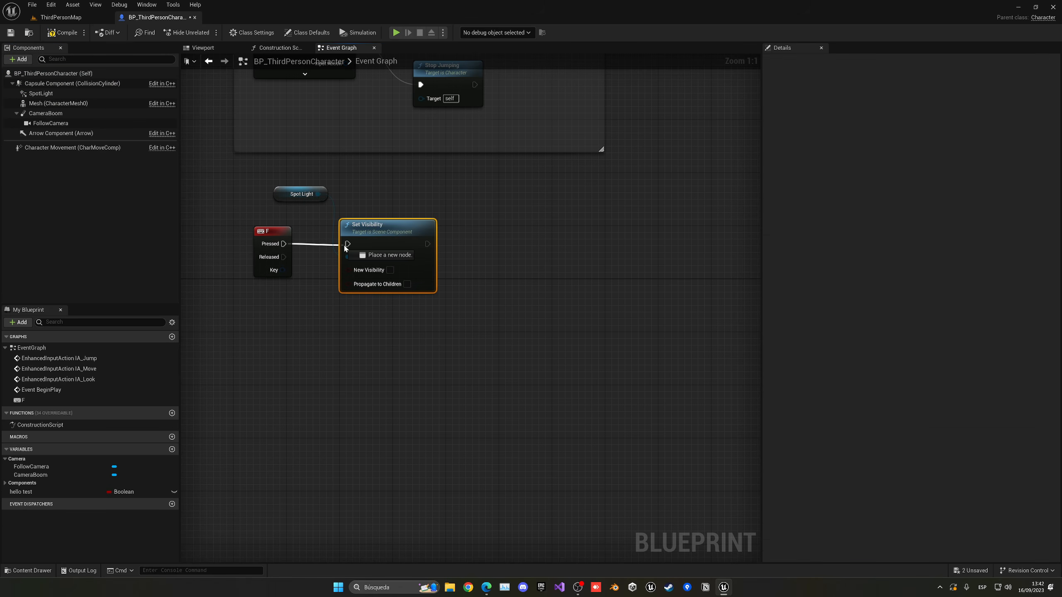
Play ThirdPersonMap to test turning on the spot light with the F event, and return to the character blueprint.
click(61, 17)
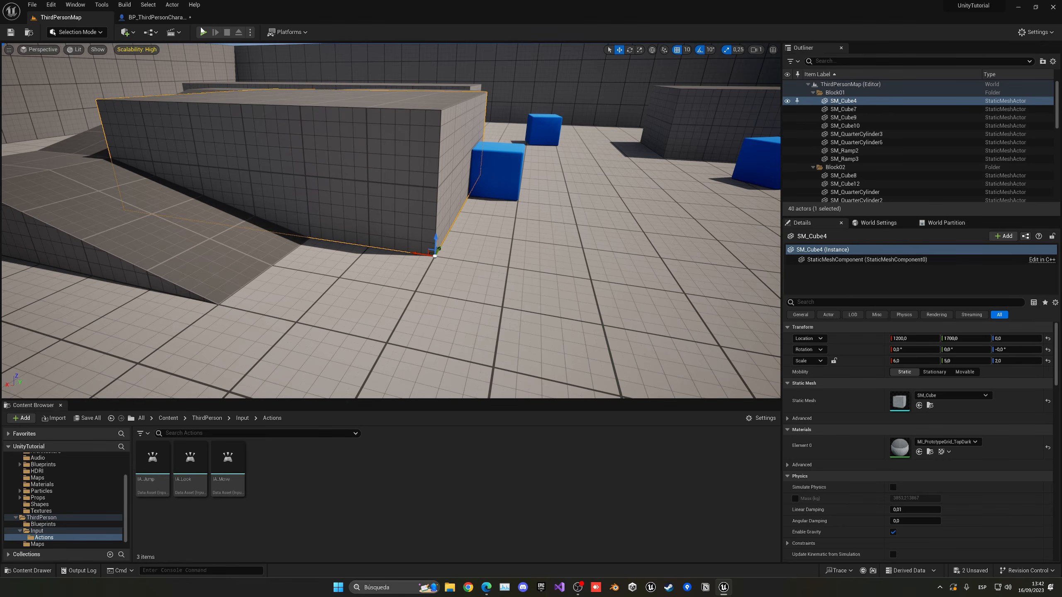
click(203, 33)
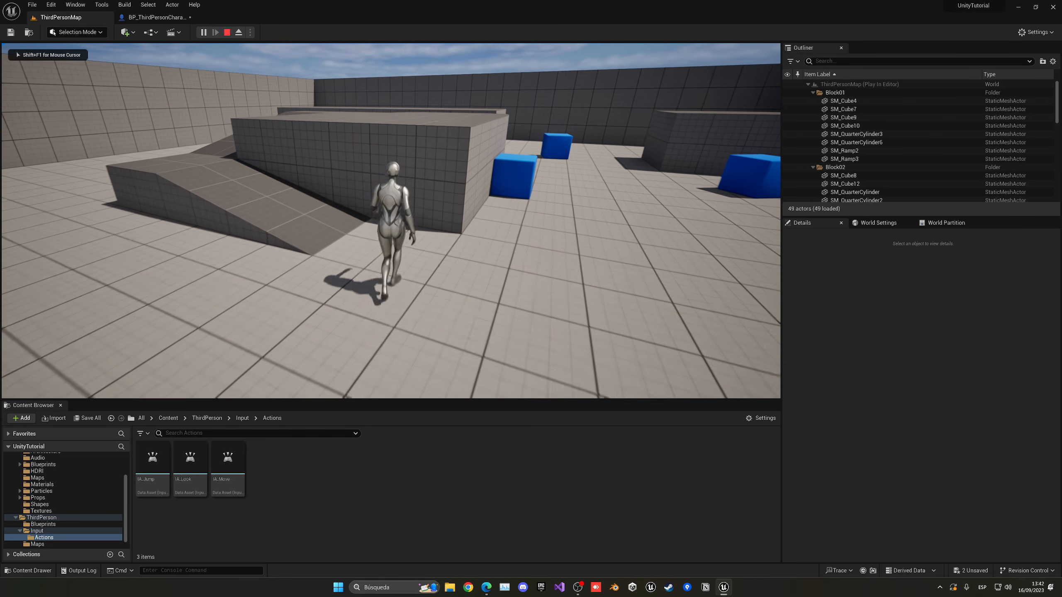
key(Escape)
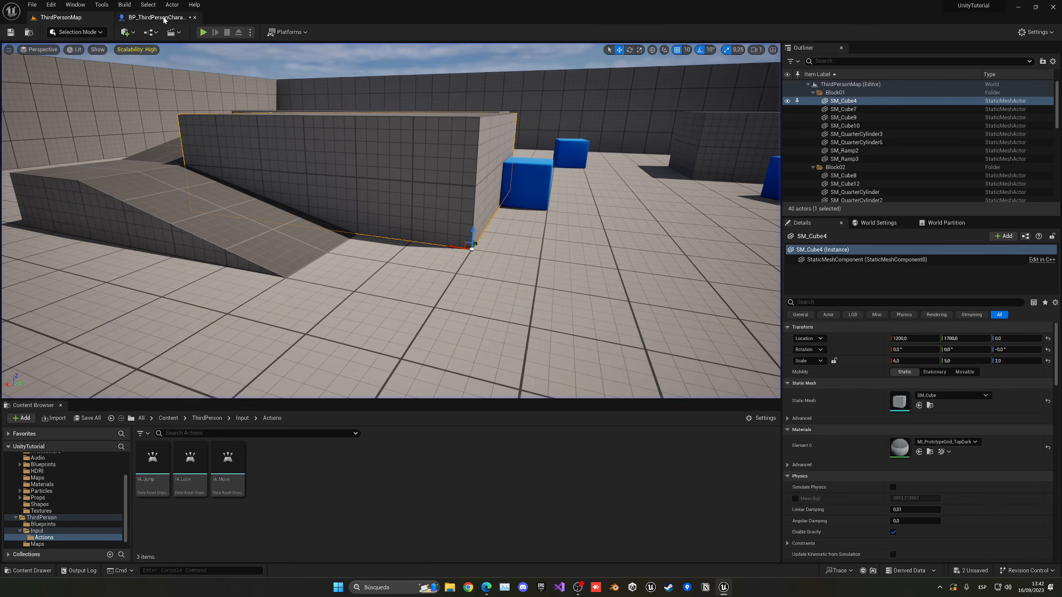
click(157, 17)
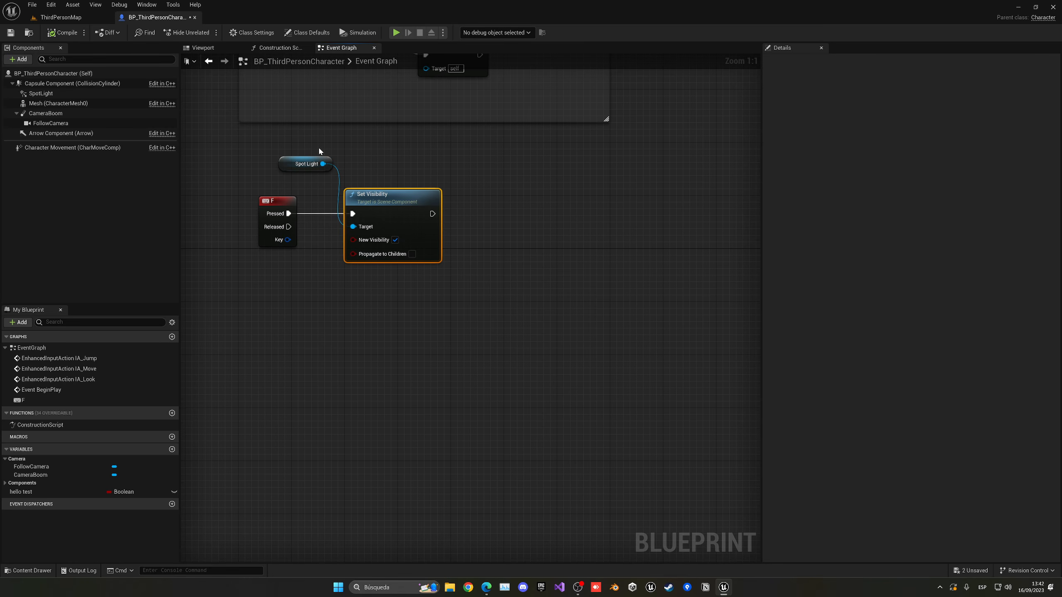
Move the SpotLight reference and Set Visibility nodes away from the F event and insert a Flip Flop between them, with output A driving Set Visibility.
drag(319, 148, 495, 212)
click(388, 219)
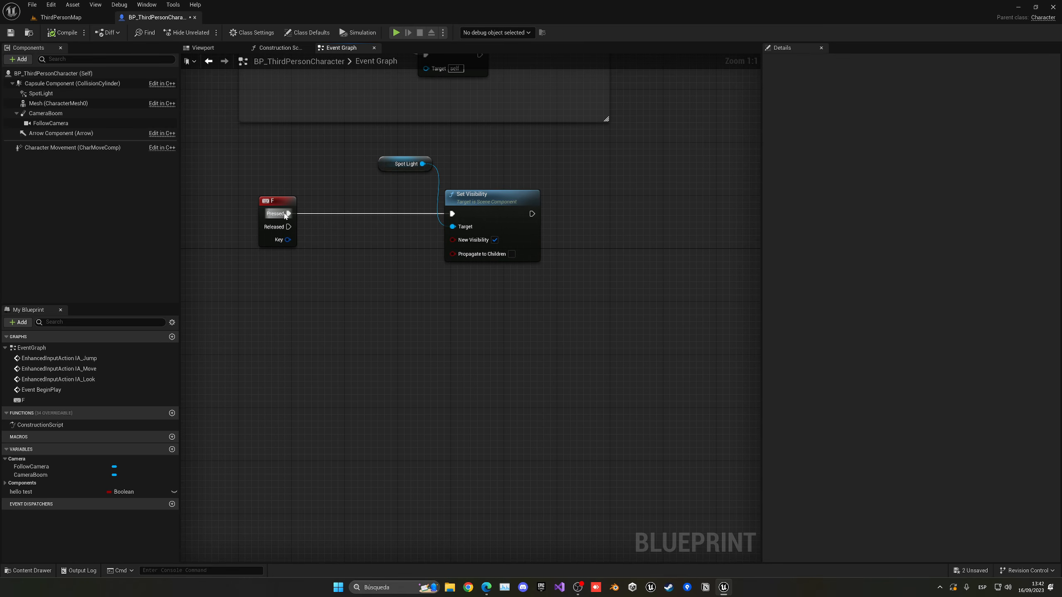
drag(286, 214, 360, 219)
text(flip)
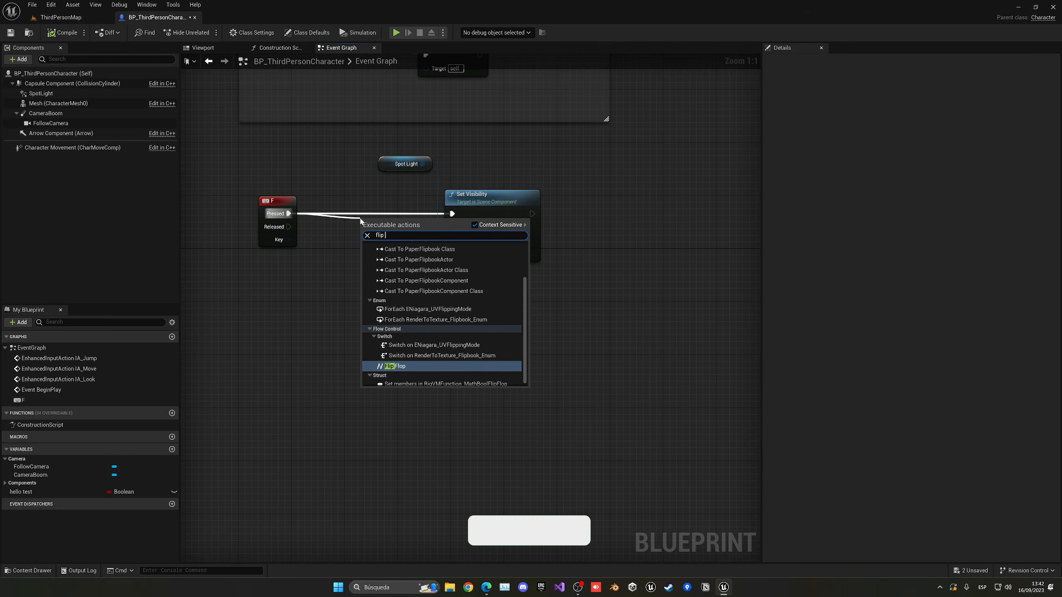
key(Return)
drag(360, 217, 341, 203)
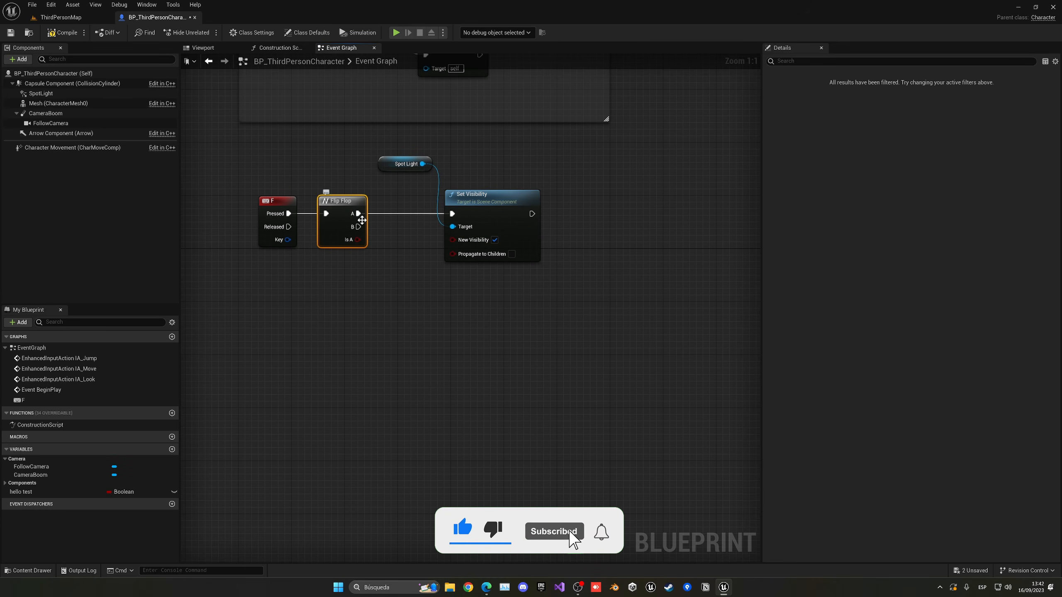
drag(454, 218, 453, 215)
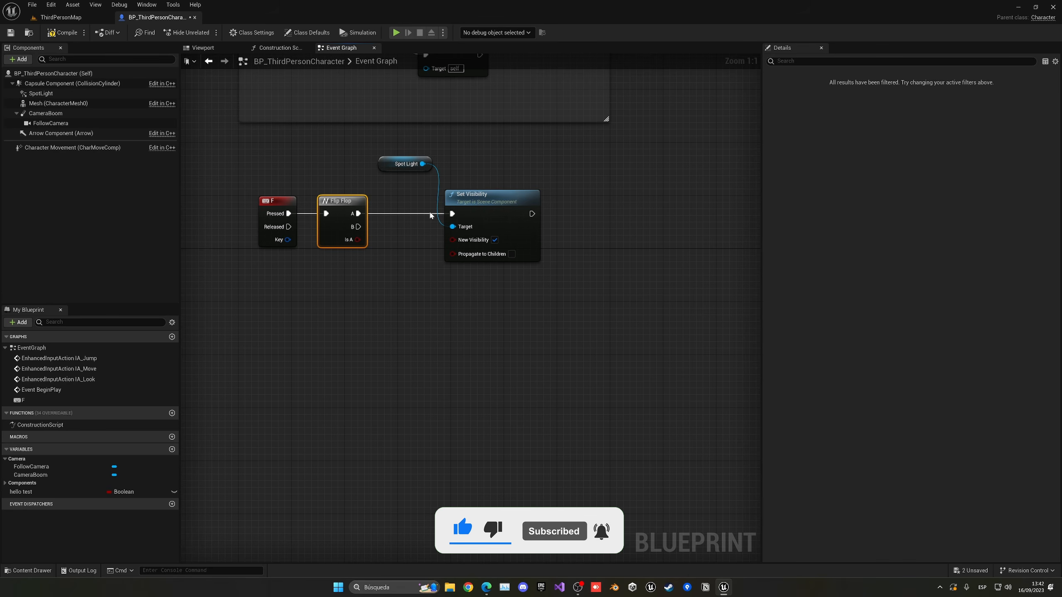
Duplicate the SpotLight and Set Visibility nodes below the originals, connect Flip Flop output B to the copy, and disable its New Visibility.
drag(390, 152, 479, 268)
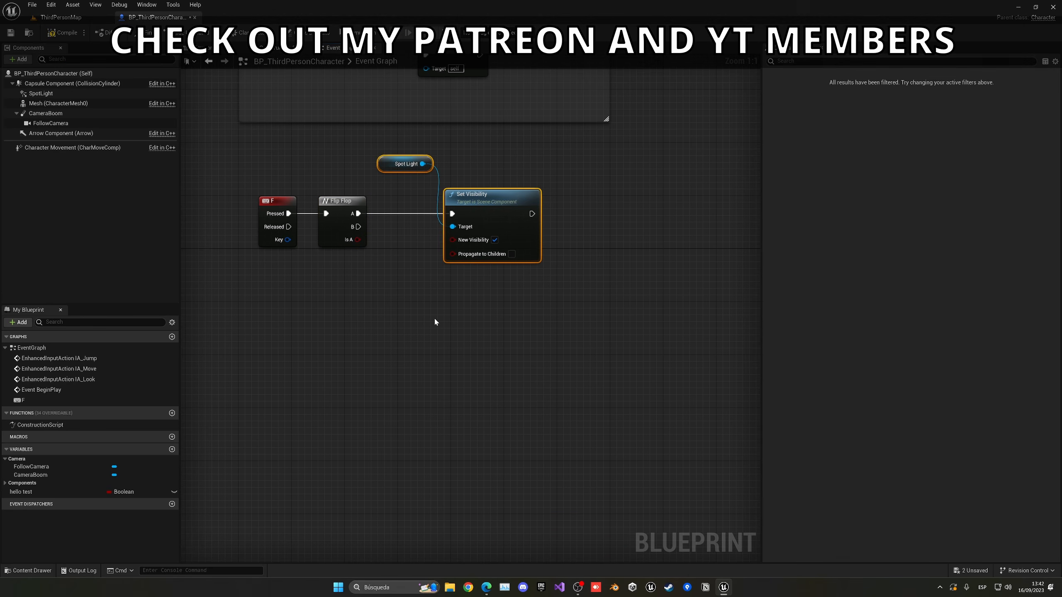
key(ctrl+d)
drag(477, 327, 478, 328)
drag(496, 330, 470, 317)
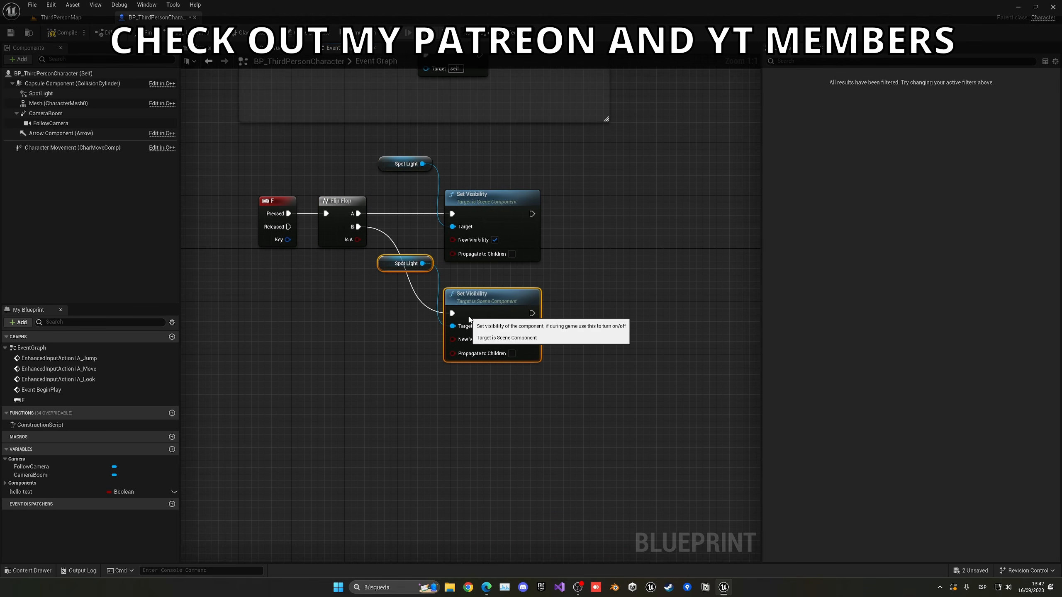
click(400, 303)
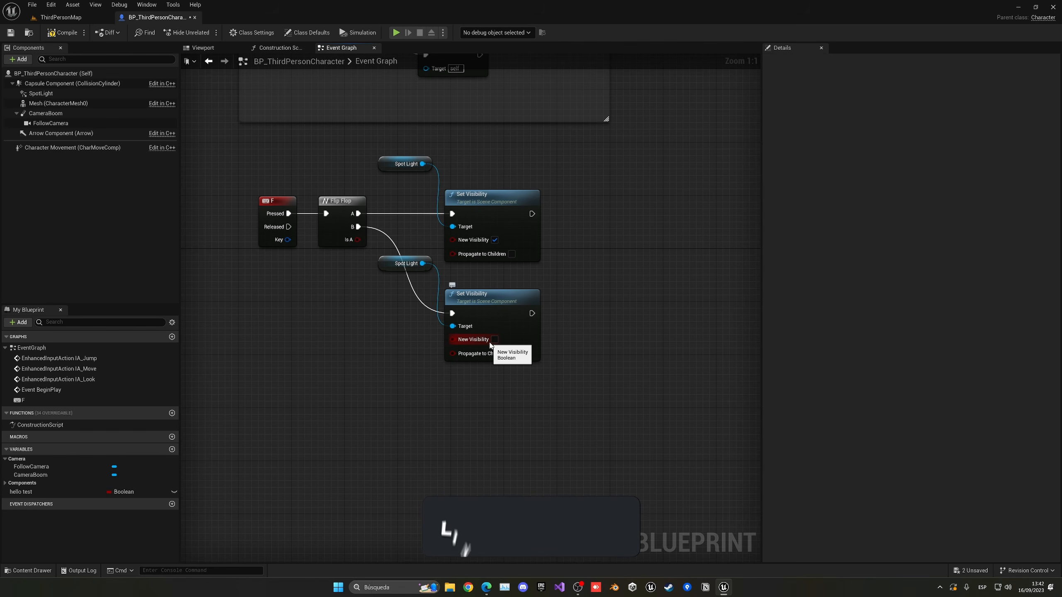
Play ThirdPersonMap and run the character around the ramps and blocks to test toggling the flashlight with F.
click(60, 17)
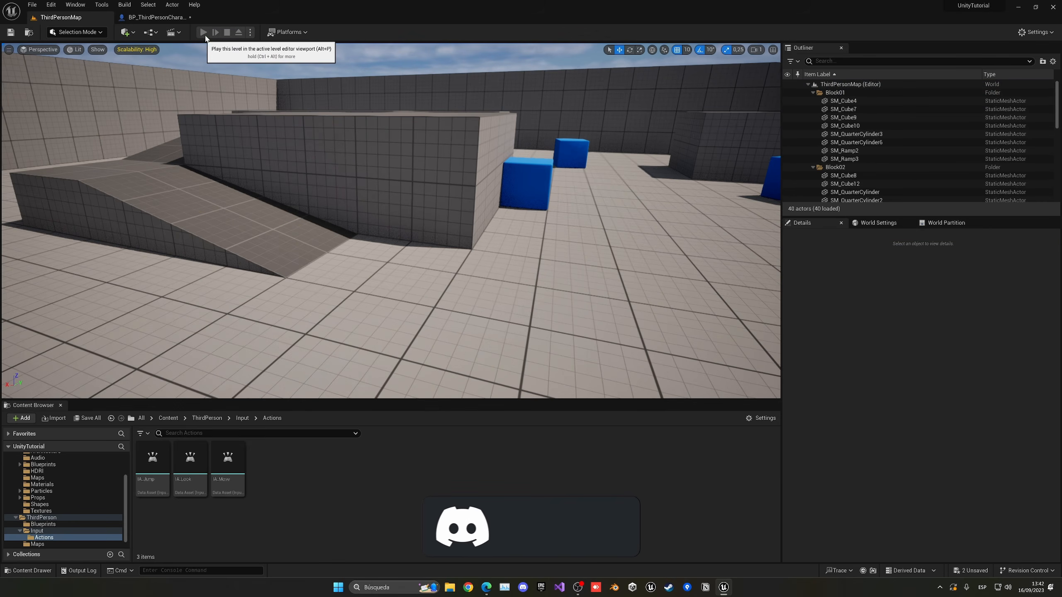
click(204, 34)
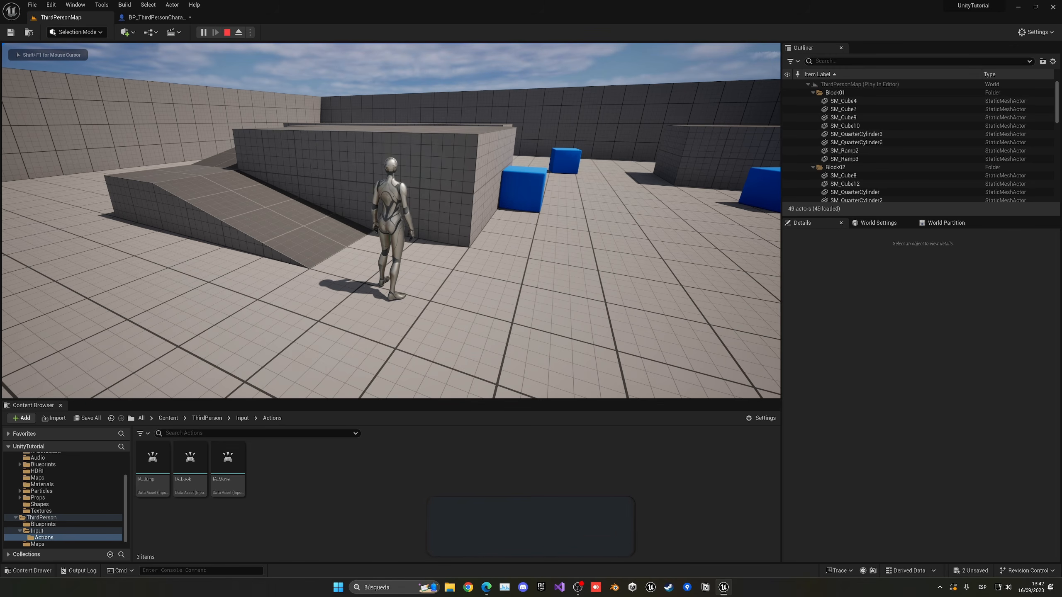
key(w)
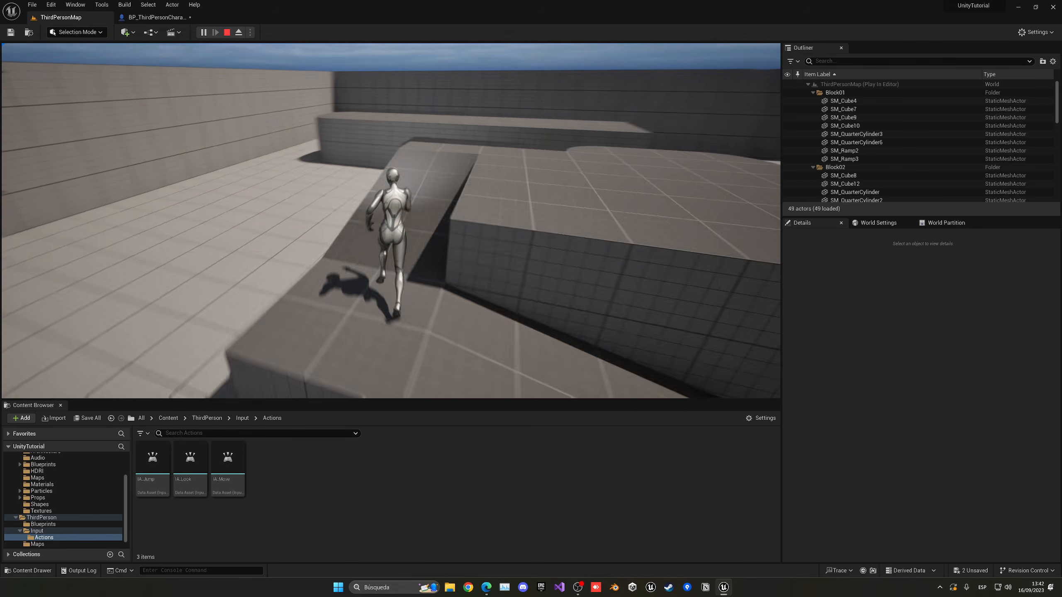
key(w)
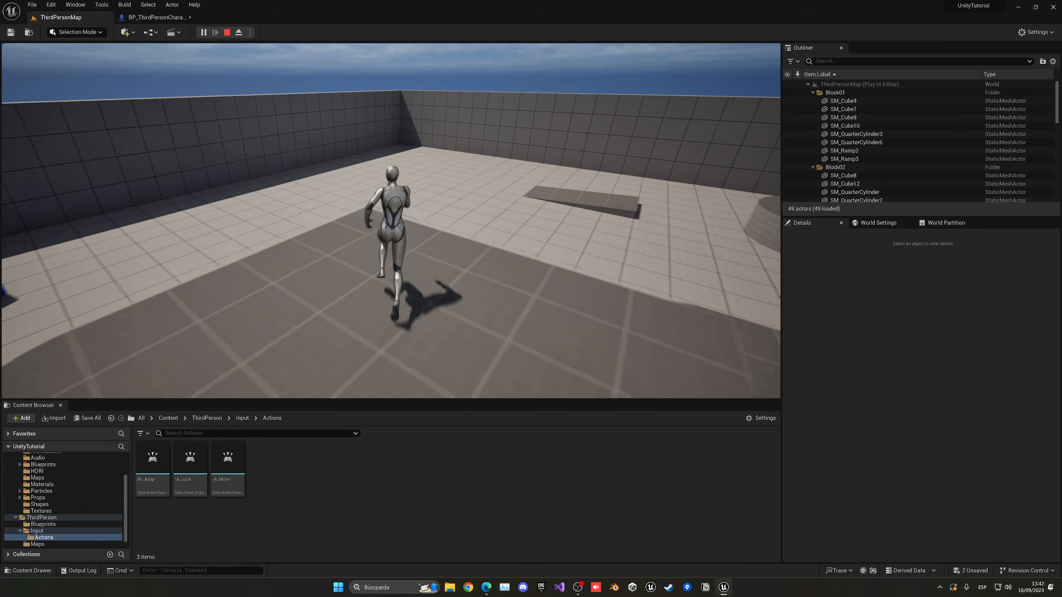
key(w)
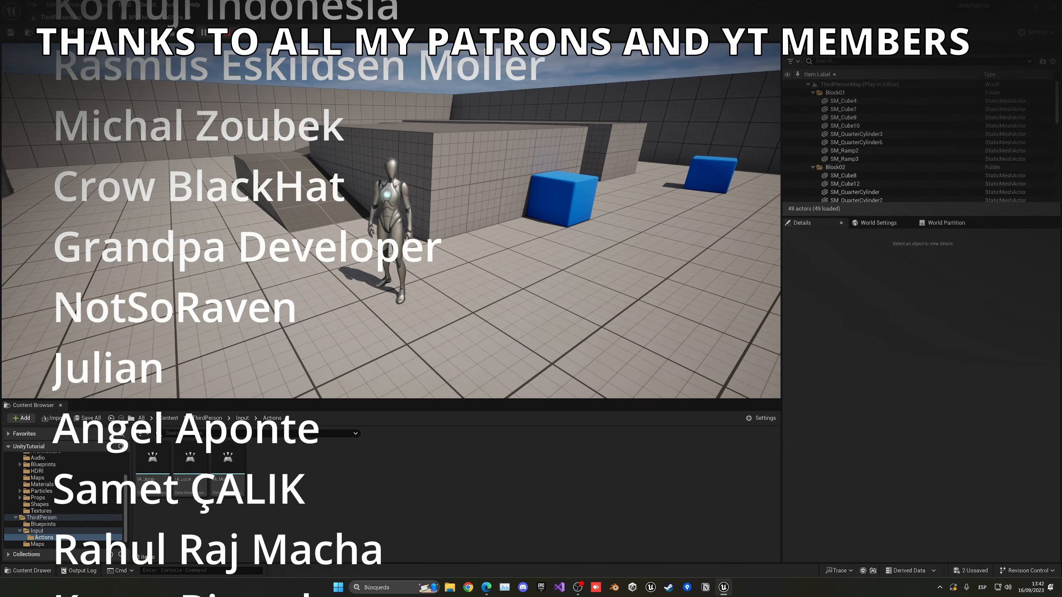
key(s)
key(a)
key(w)
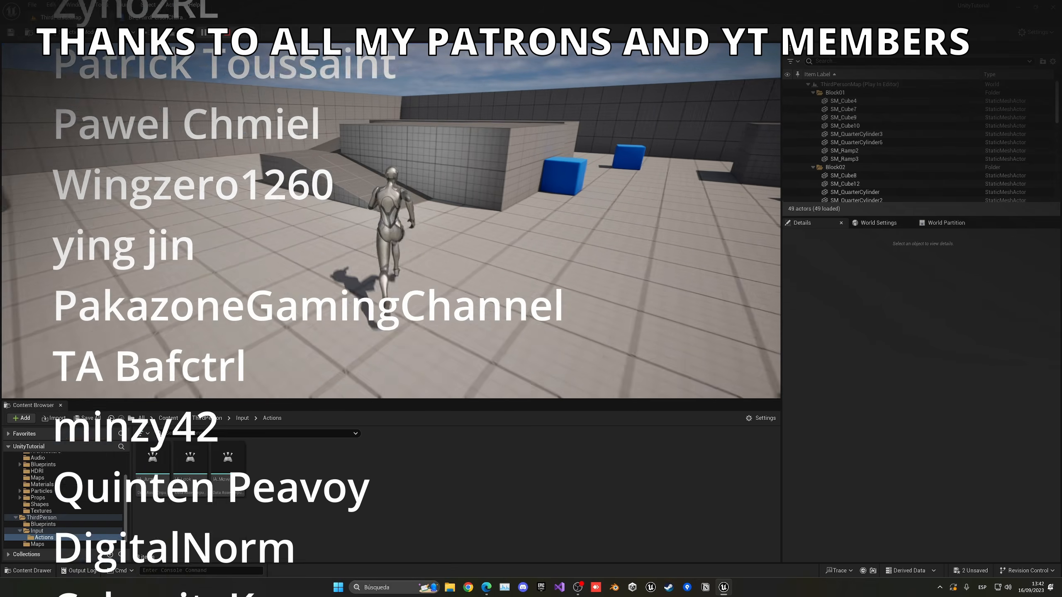
key(w)
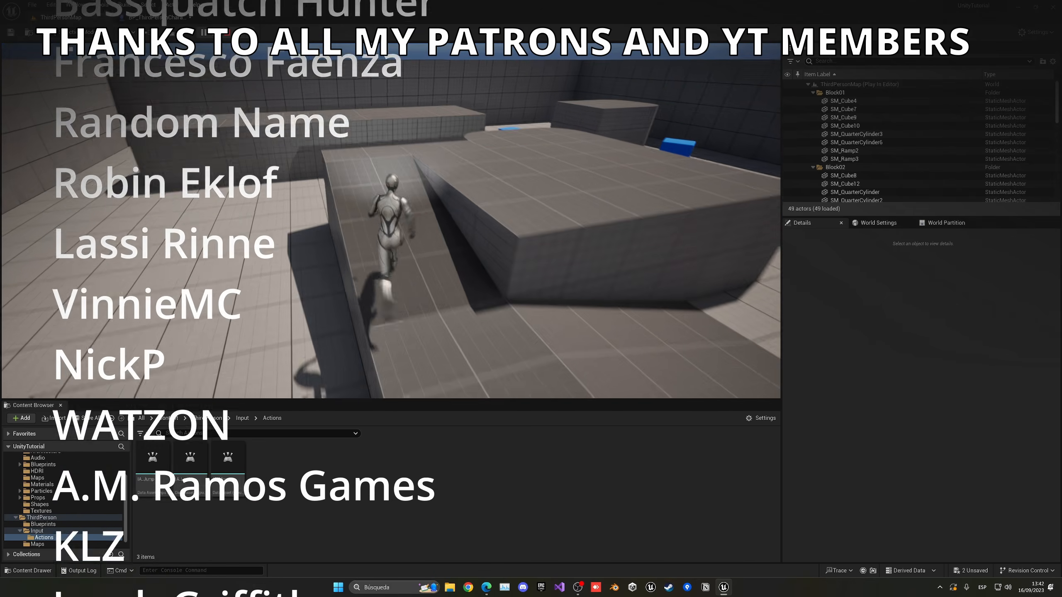
key(w)
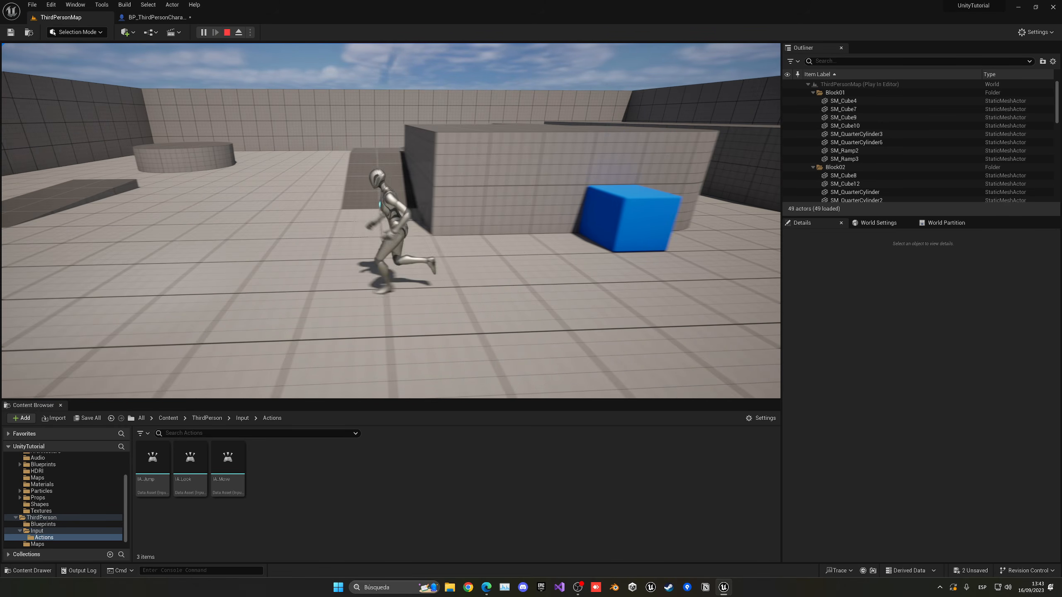
key(w)
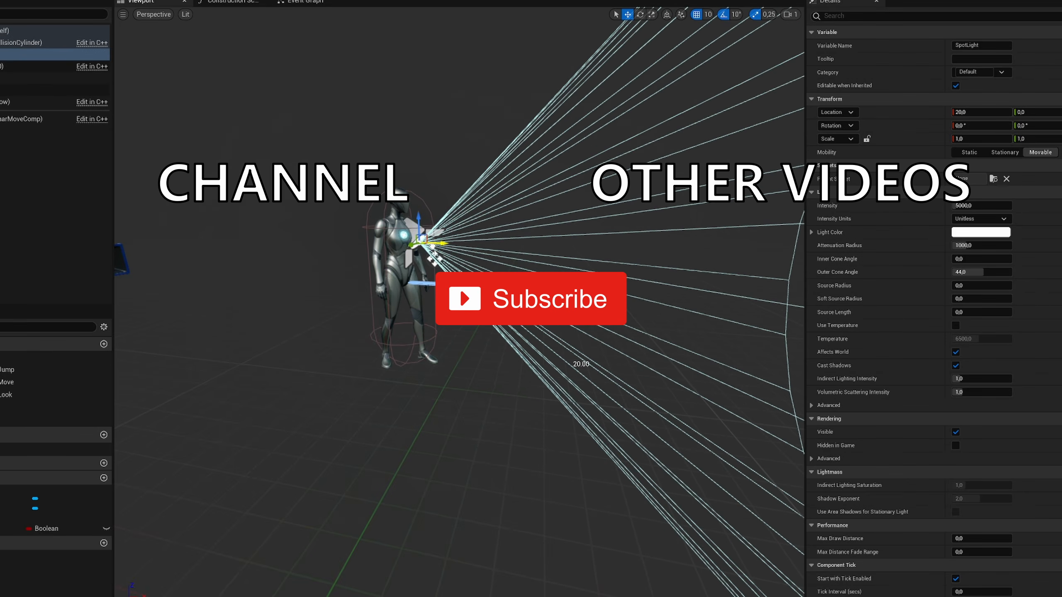
Raise the SpotLight component to the character's head height in the blueprint viewport.
drag(419, 229, 417, 198)
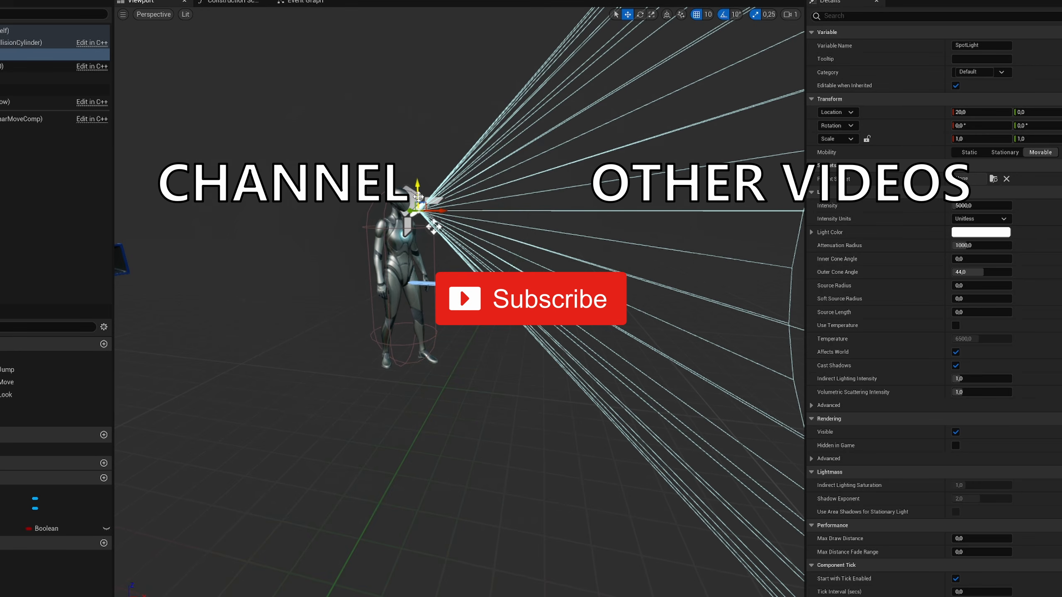
mouse_move(418, 197)
right_down()
mouse_move(431, 190)
mouse_move(414, 196)
right_up()
drag(411, 197, 413, 185)
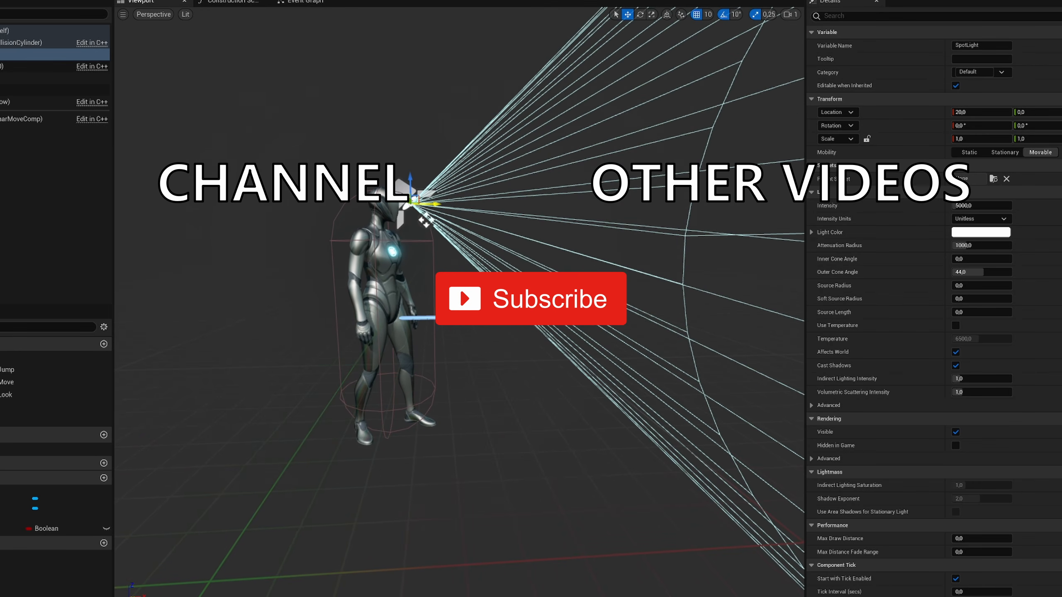